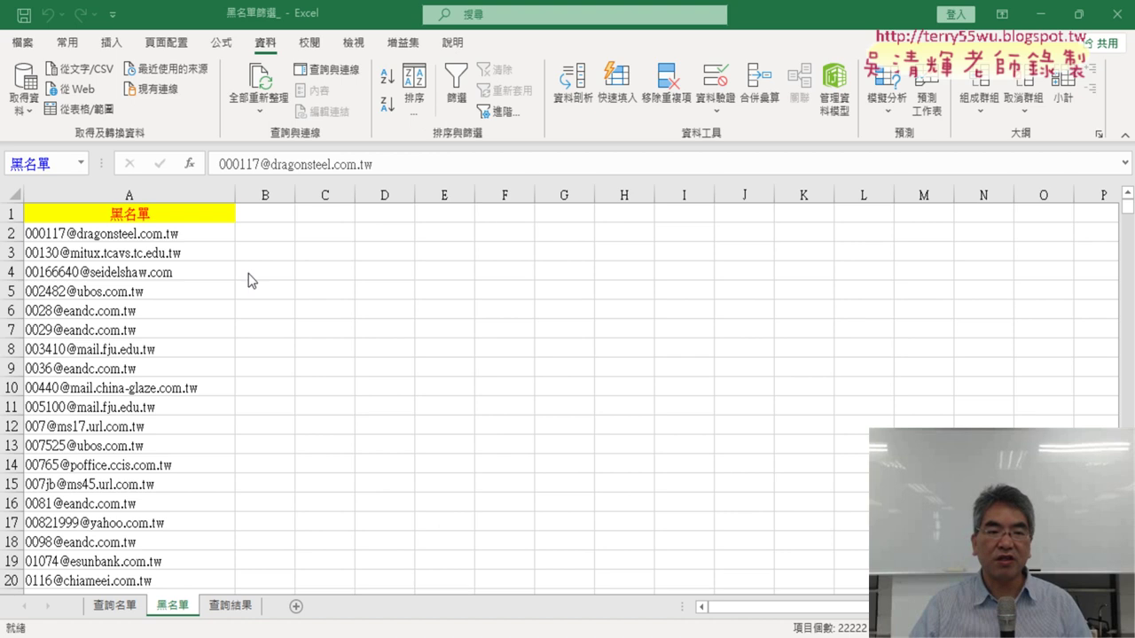
# - On the 黑名單 sheet, select the blacklist addresses from A2 down to the last row
pyautogui.hotkey('ctrl', 'shift', 'Down')
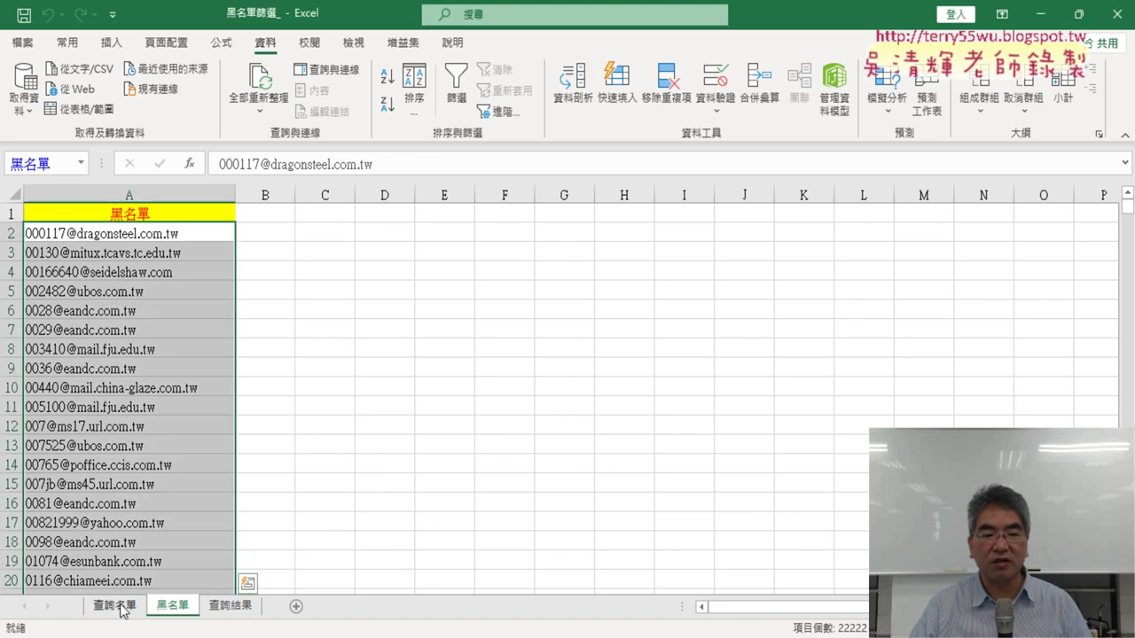
pyautogui.click(133, 611)
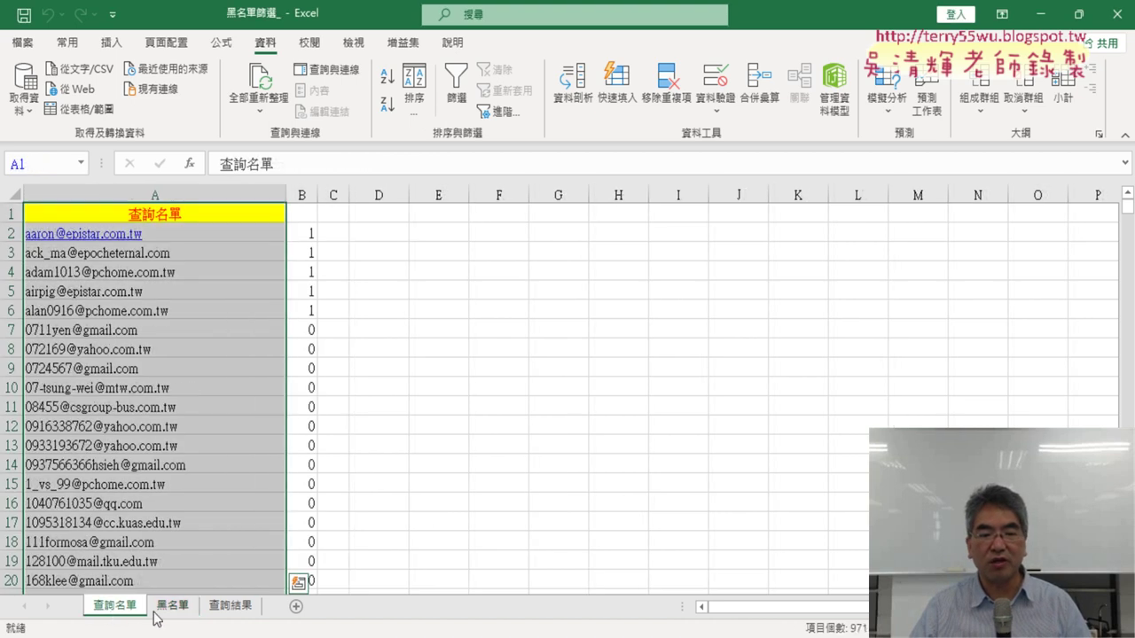
pyautogui.click(180, 617)
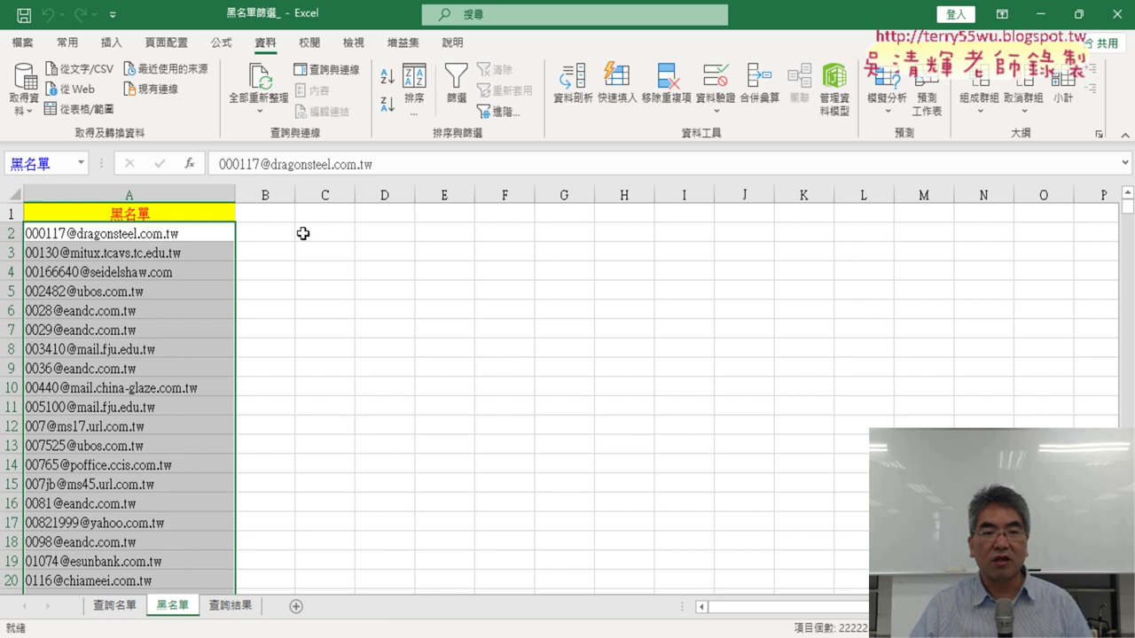
pyautogui.click(302, 233)
pyautogui.click(214, 232)
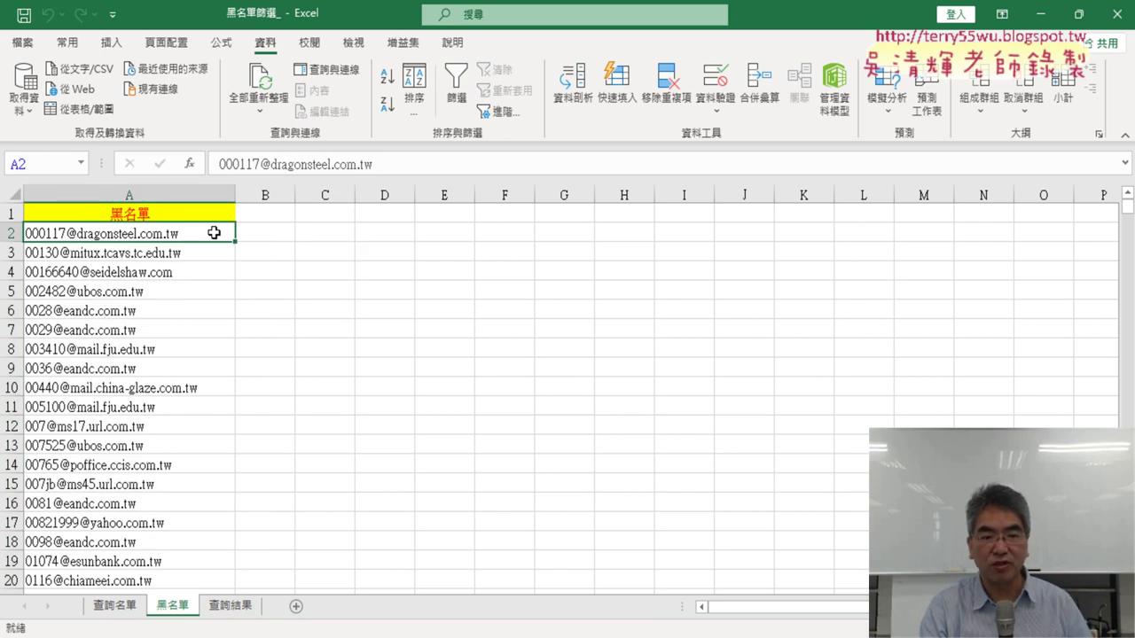
pyautogui.hotkey('ctrl', 'shift', 'Down')
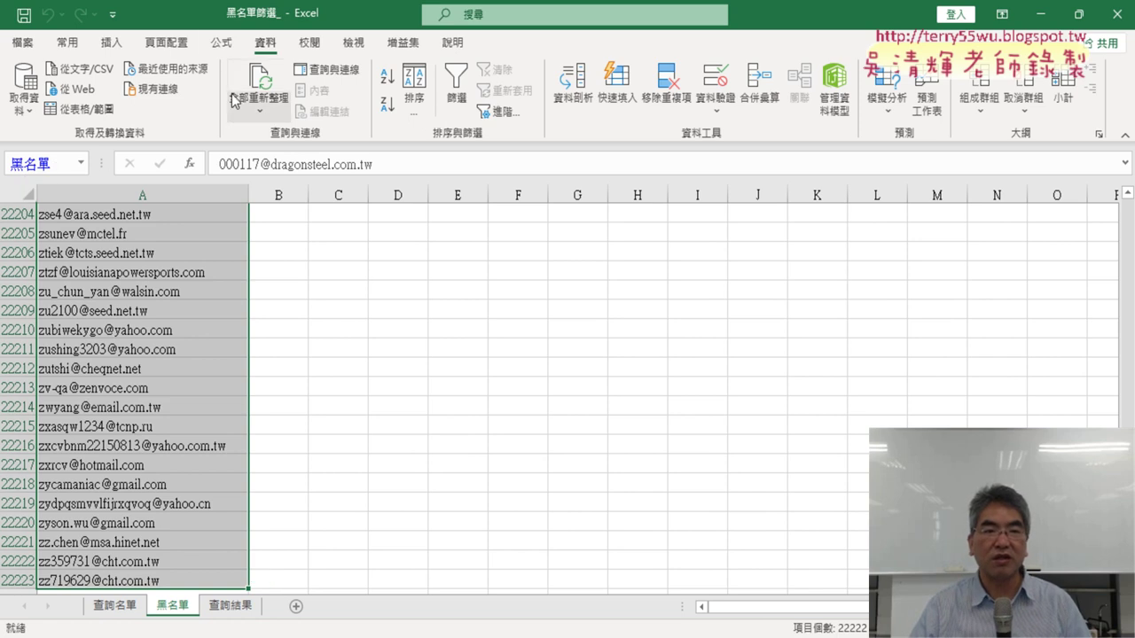
# - Check in Name Manager that 黑名單 refers to 黑名單!$A$2:$A$22223, then go to 查詢名單
pyautogui.click(220, 42)
pyautogui.click(454, 98)
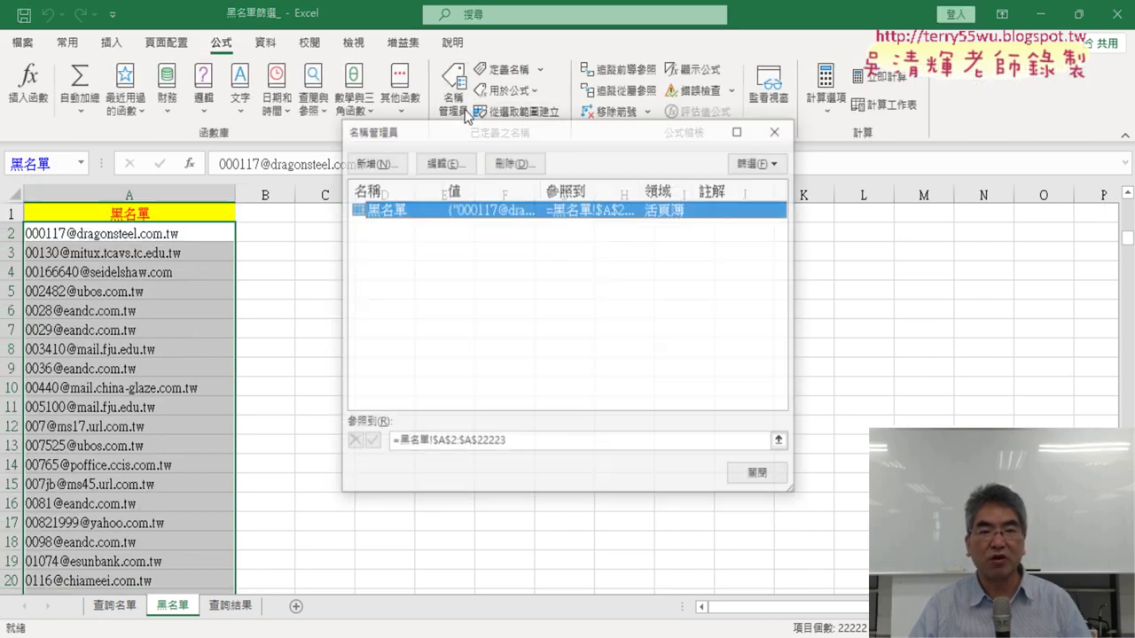
pyautogui.click(497, 448)
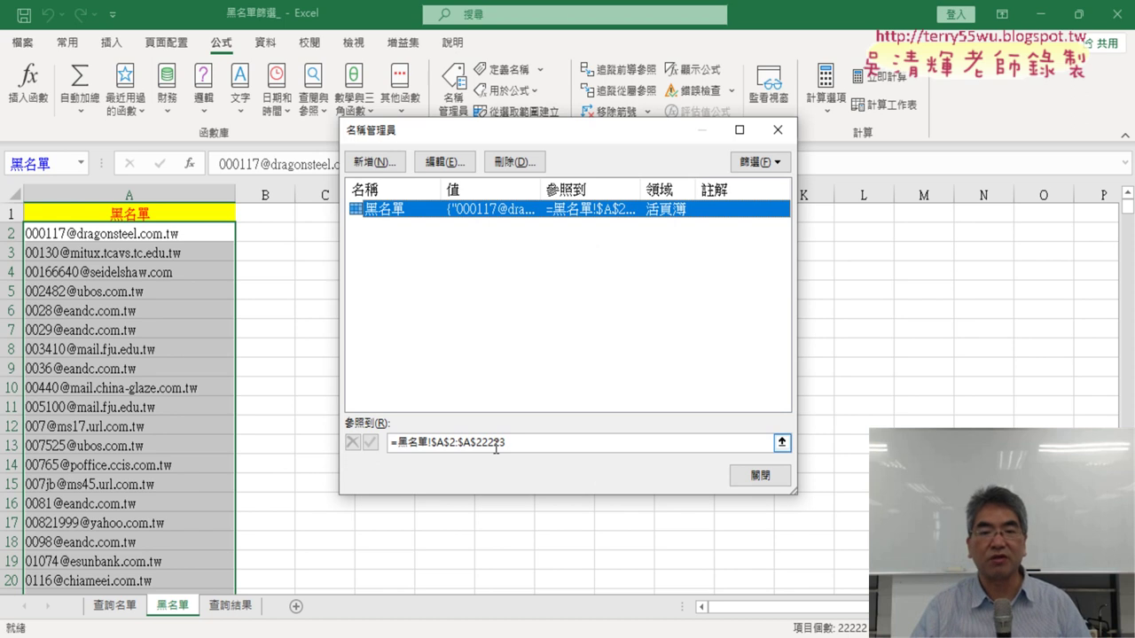
pyautogui.click(760, 475)
pyautogui.click(108, 611)
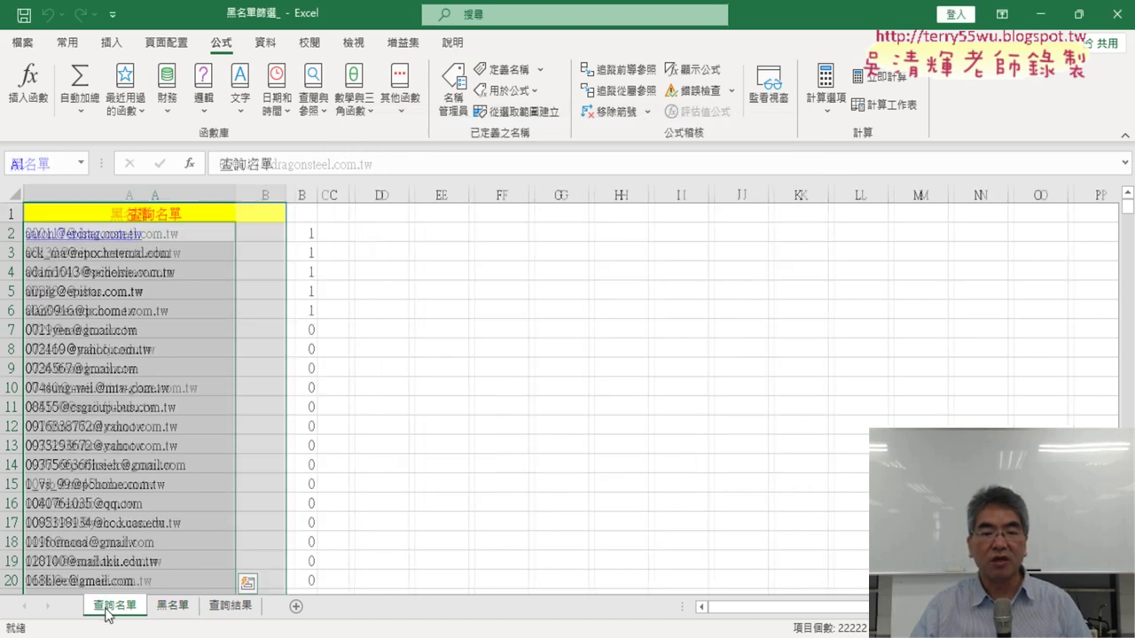
# - Confirm =COUNTIF(黑名單,A2) in B2 via Function Arguments and fill it down column B
pyautogui.click(308, 233)
pyautogui.click(264, 166)
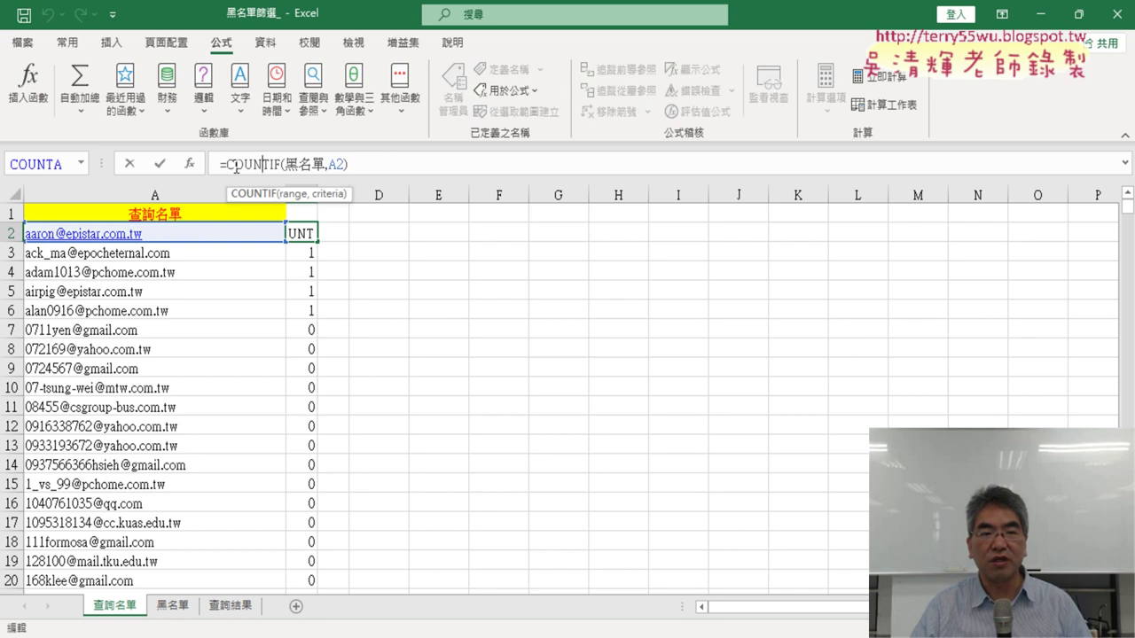
pyautogui.click(189, 164)
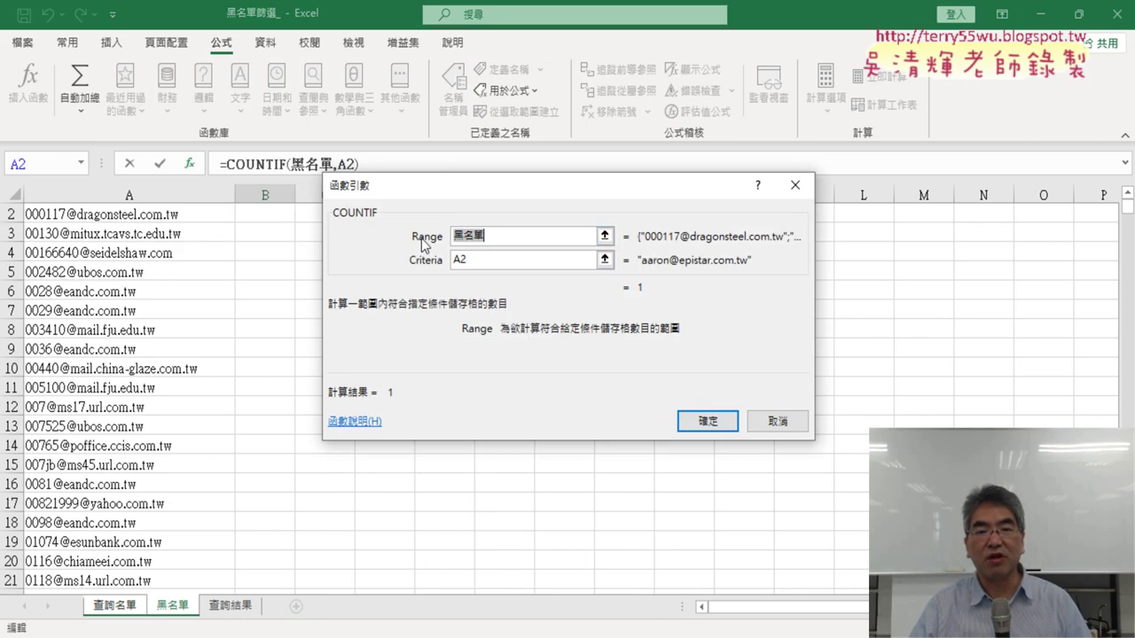
pyautogui.click(466, 263)
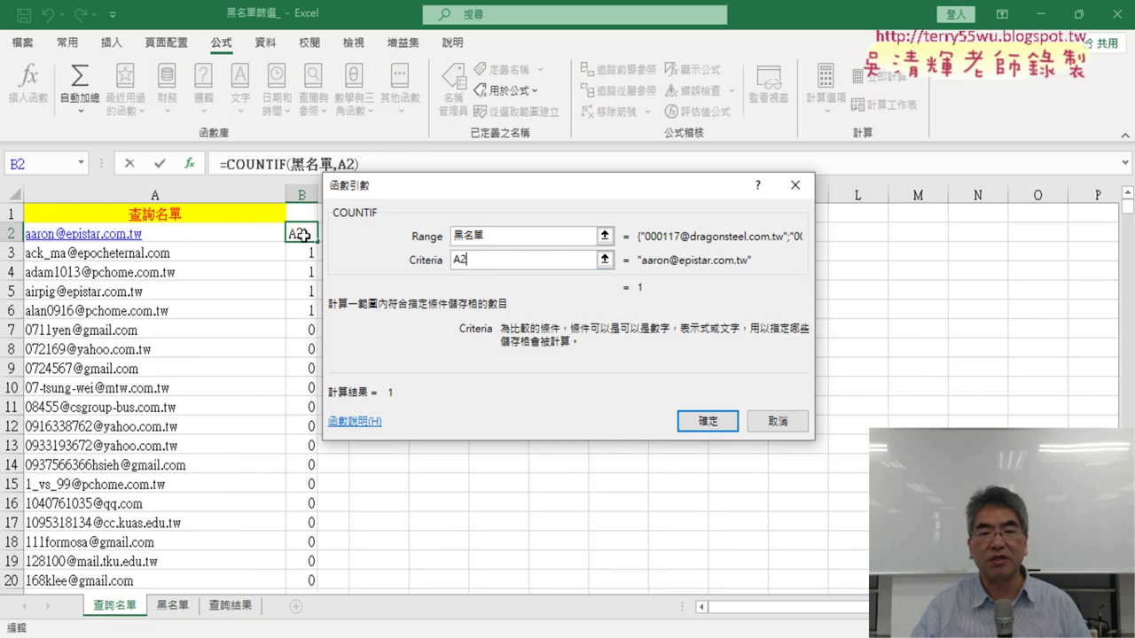
pyautogui.click(714, 421)
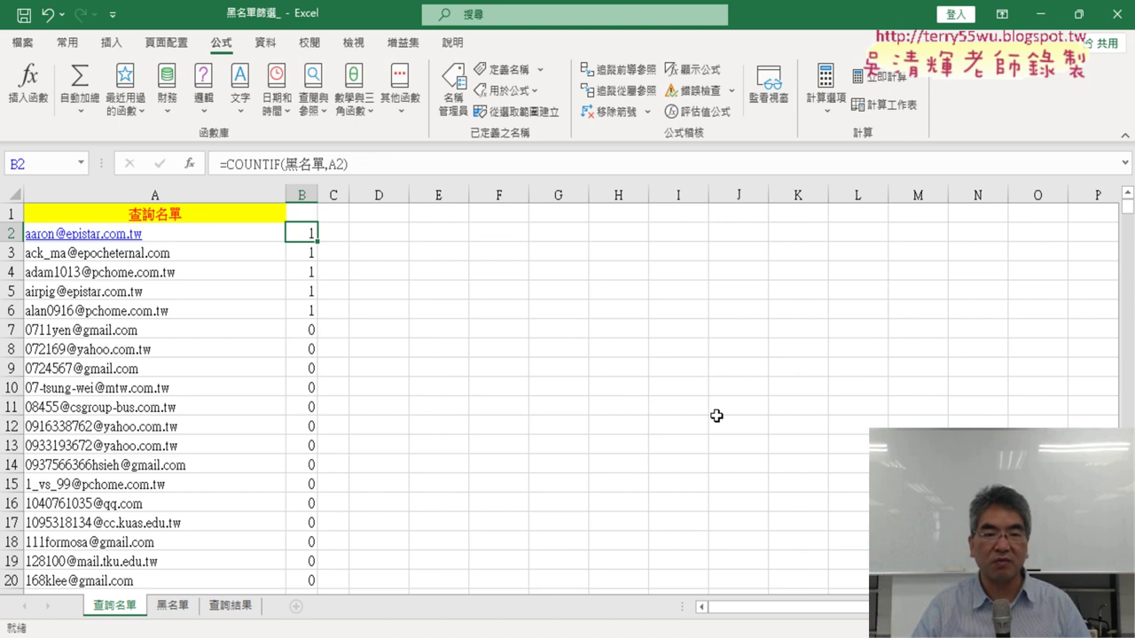
pyautogui.doubleClick(317, 242)
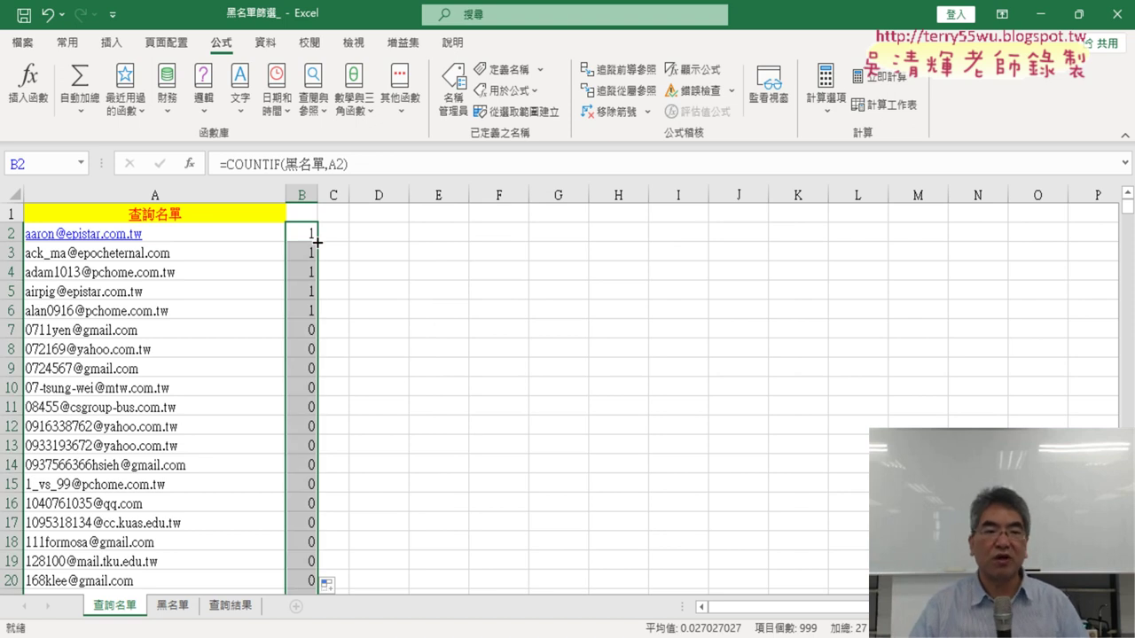
pyautogui.click(303, 214)
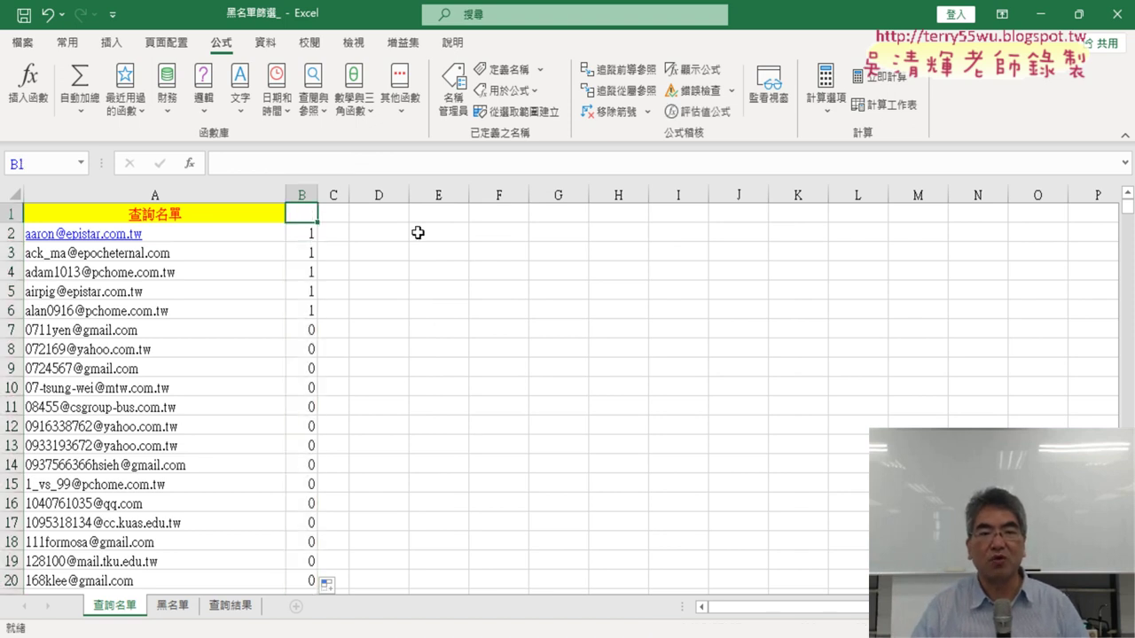
# - Turn on Data filtering and filter column B to show only rows equal to 1
pyautogui.click(265, 43)
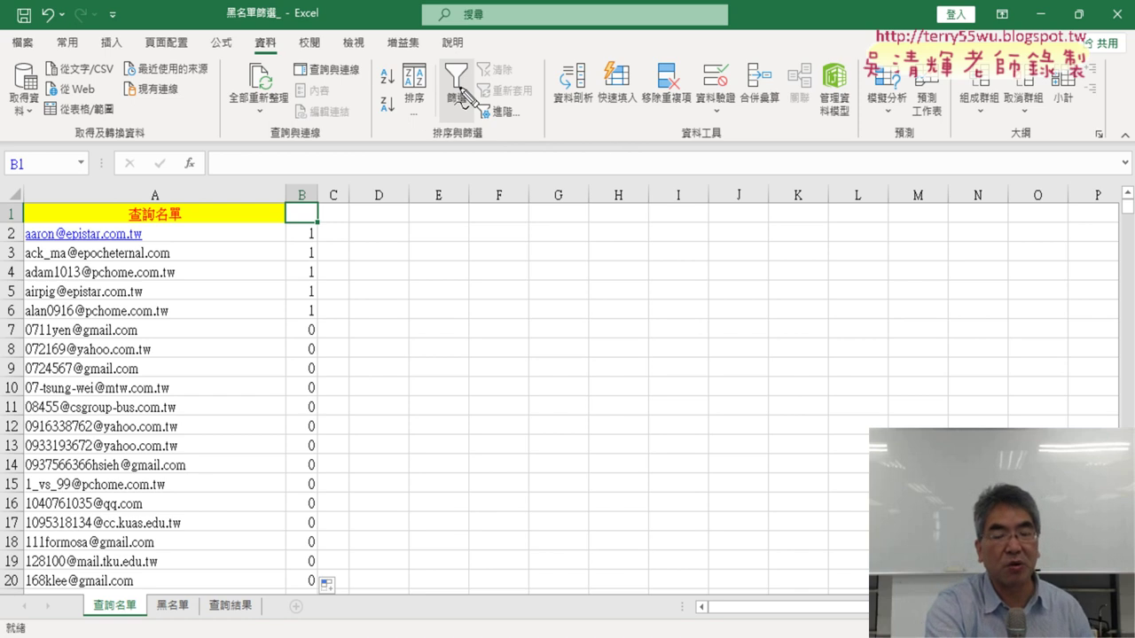
pyautogui.moveTo(487, 138)
pyautogui.mouseDown()
pyautogui.moveTo(410, 75)
pyautogui.moveTo(443, 151)
pyautogui.mouseUp()
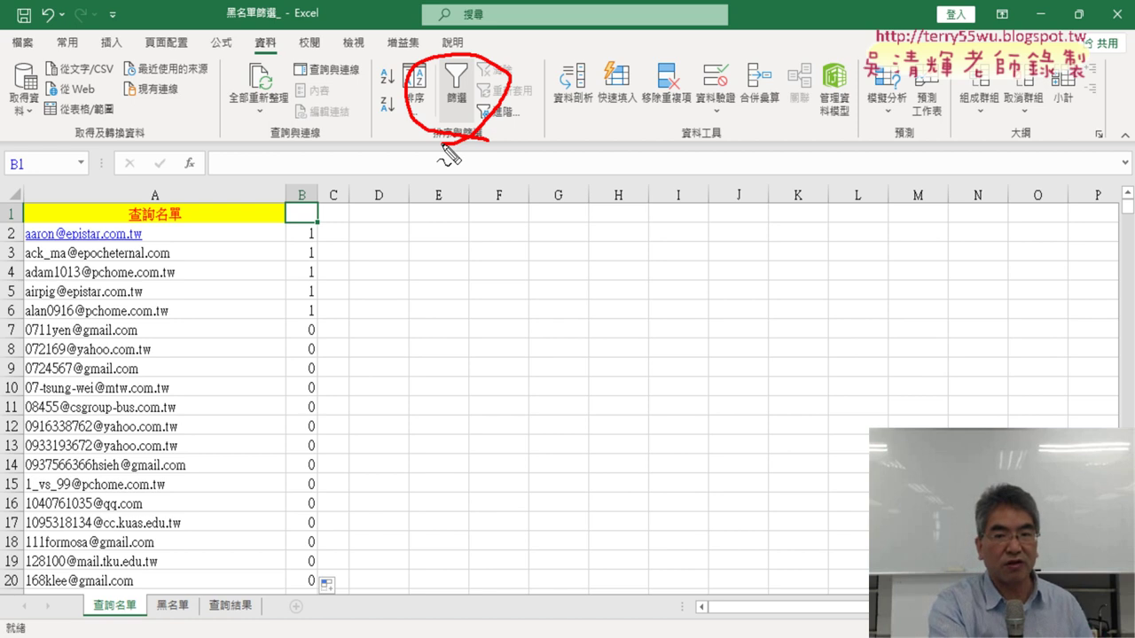
pyautogui.press('Escape')
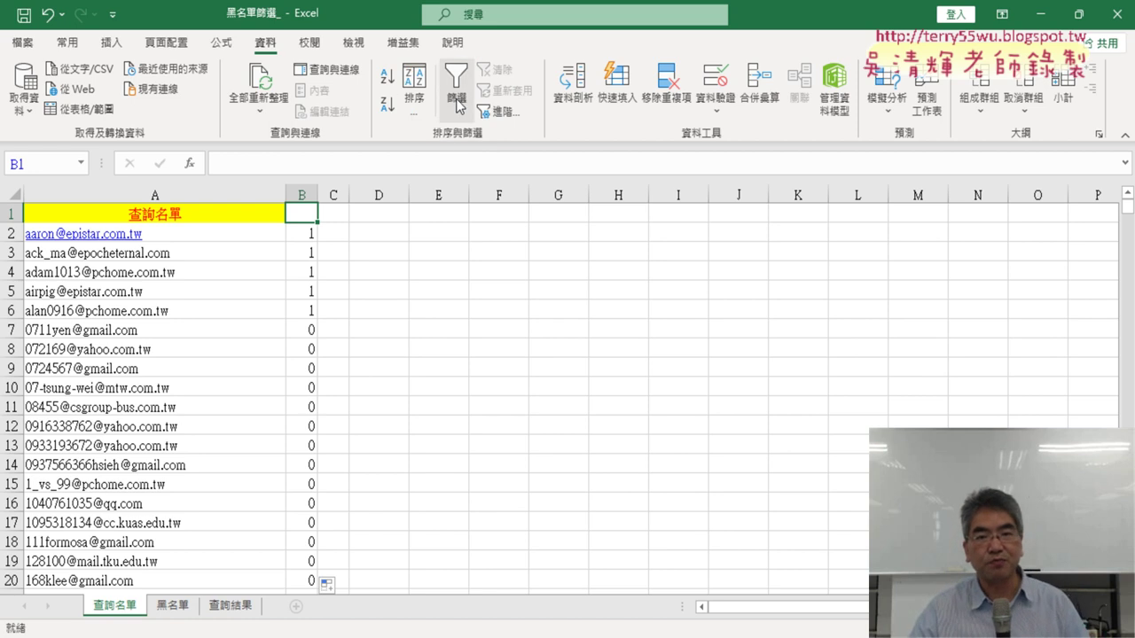
pyautogui.click(456, 93)
pyautogui.click(309, 215)
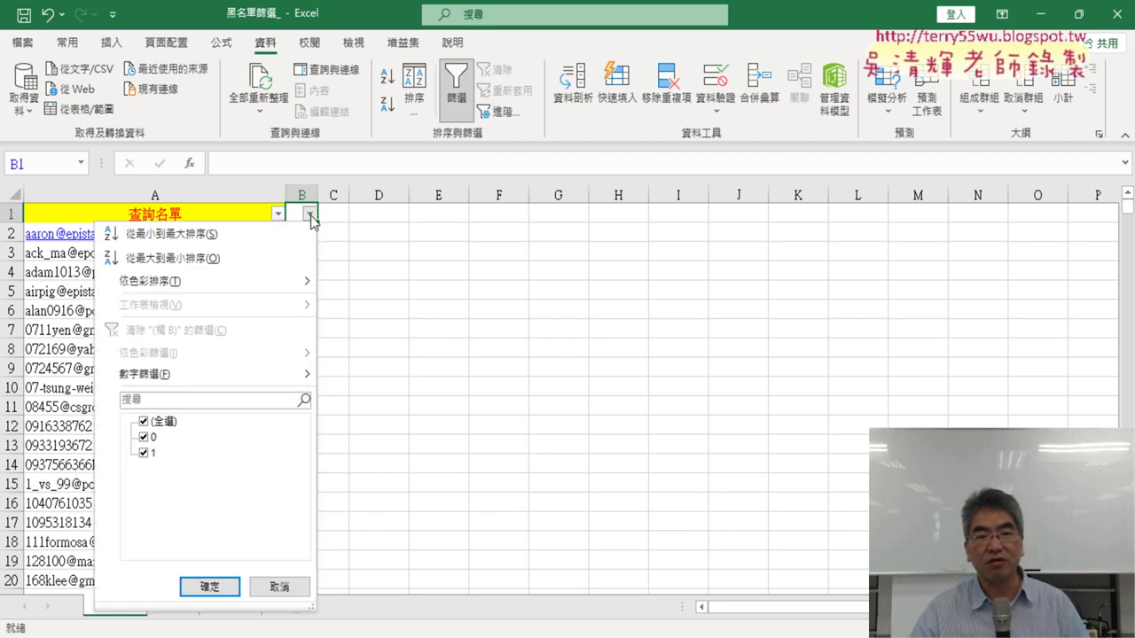
pyautogui.click(143, 422)
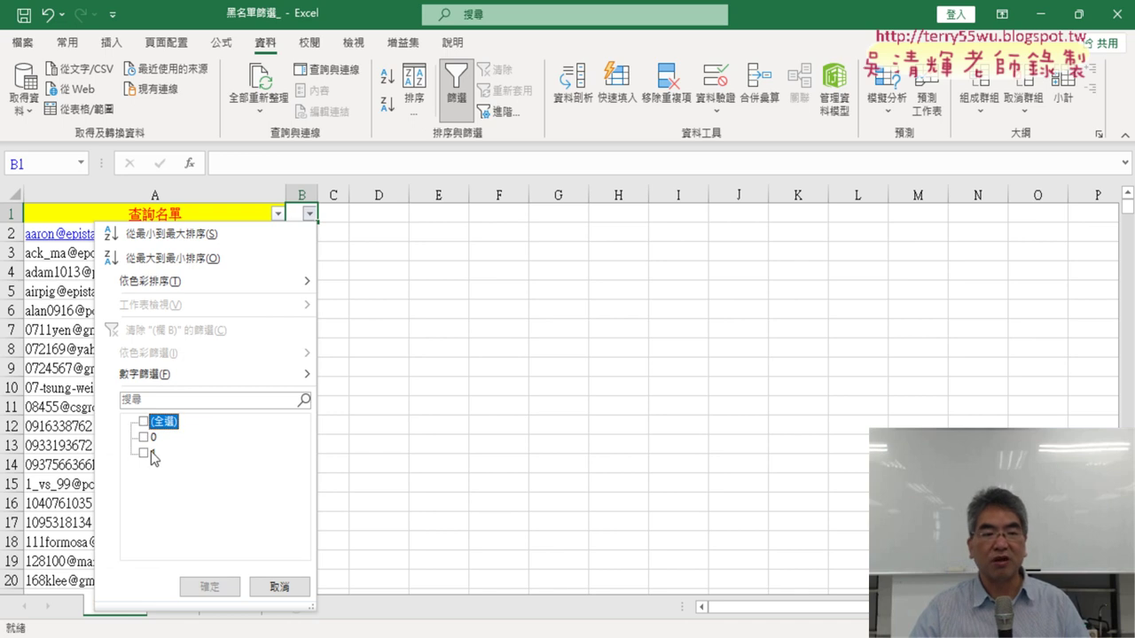
pyautogui.click(143, 453)
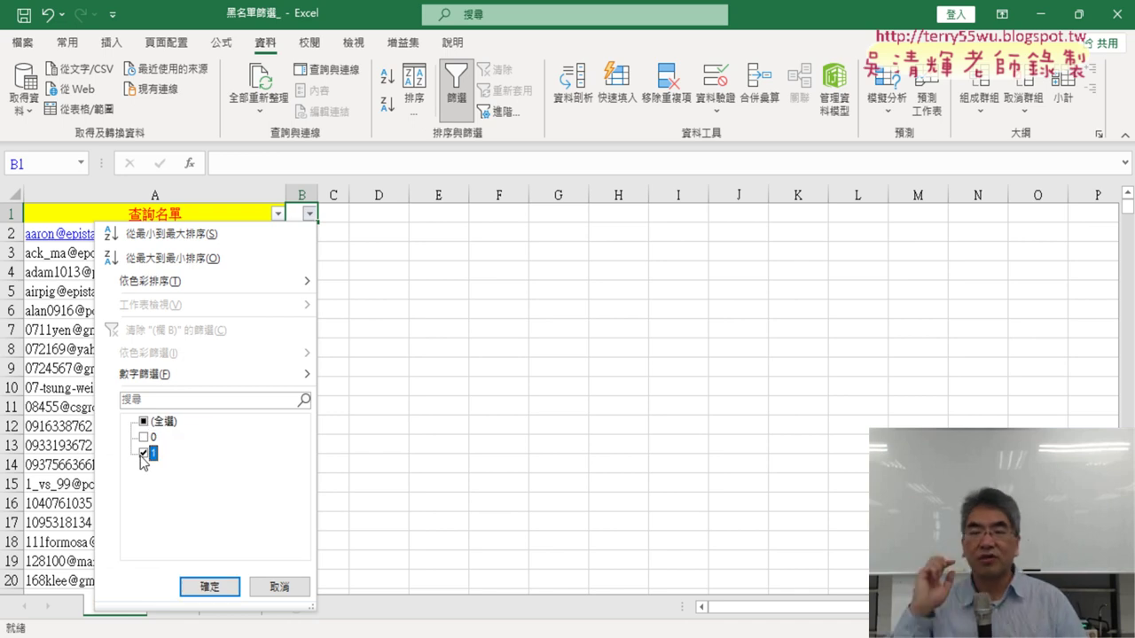
pyautogui.click(220, 589)
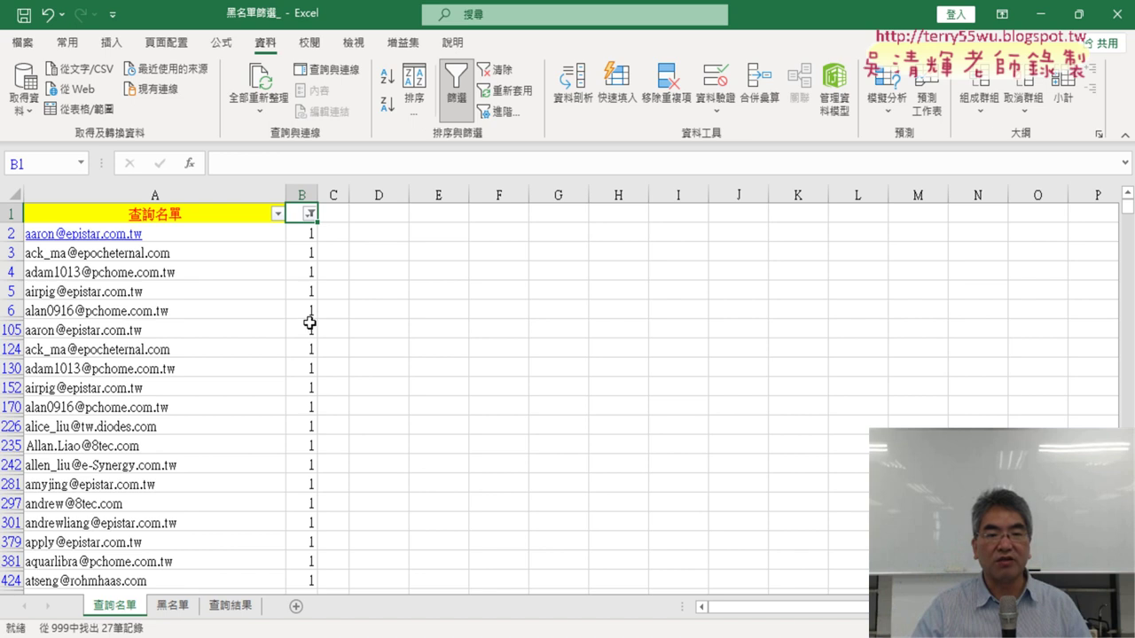
# - Copy the 27 filtered addresses in column A and go to the 查詢結果 sheet
pyautogui.moveTo(194, 220)
pyautogui.mouseDown()
pyautogui.moveTo(293, 596)
pyautogui.moveTo(181, 548)
pyautogui.mouseUp()
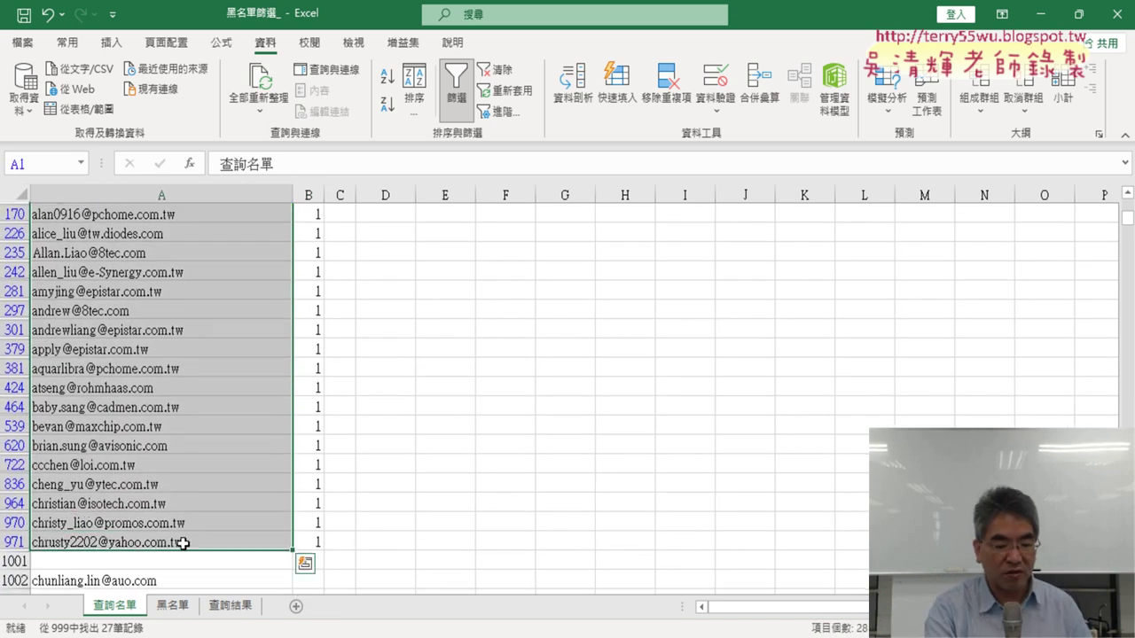
pyautogui.hotkey('ctrl', 'c')
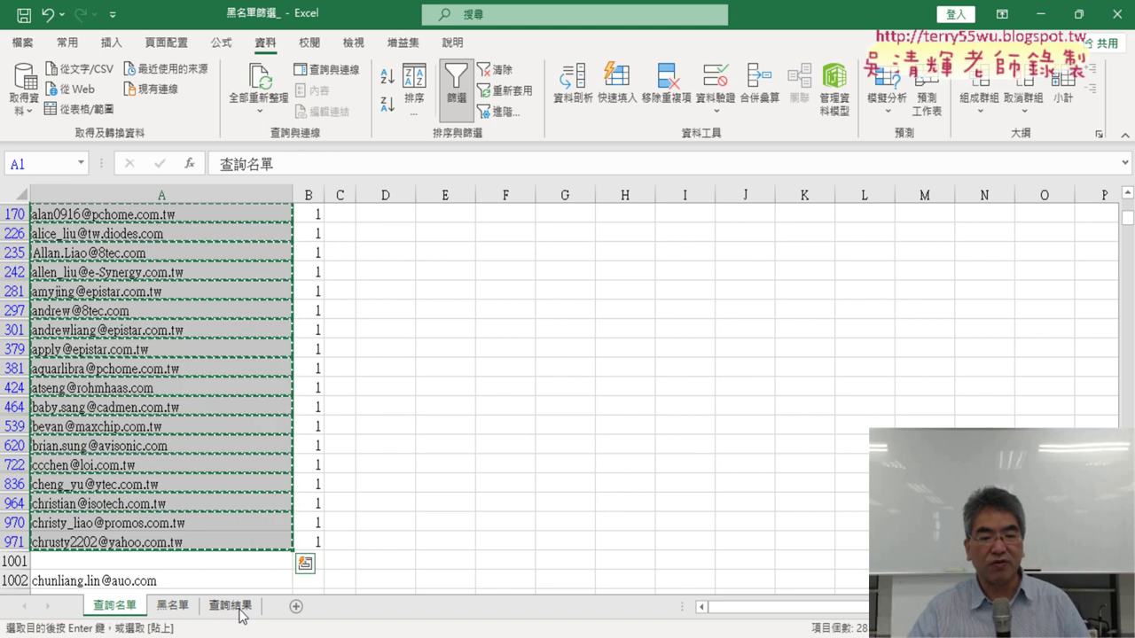
pyautogui.click(230, 606)
# - Paste the addresses at 查詢結果 A1, then switch off the filter on 查詢名單
pyautogui.click(182, 215)
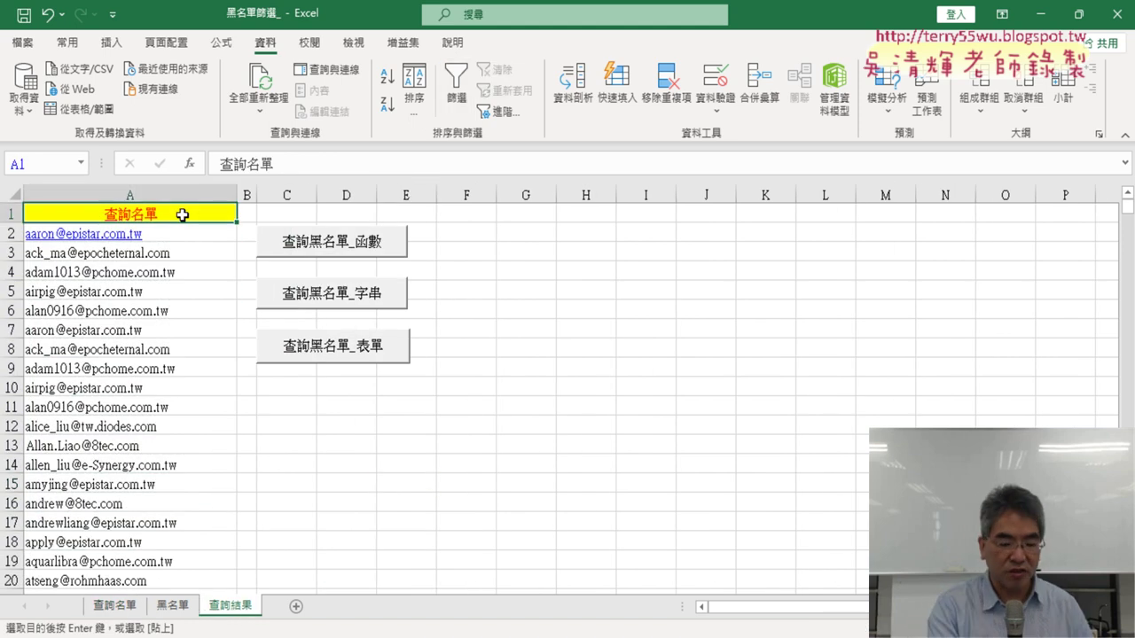
pyautogui.hotkey('ctrl', 'v')
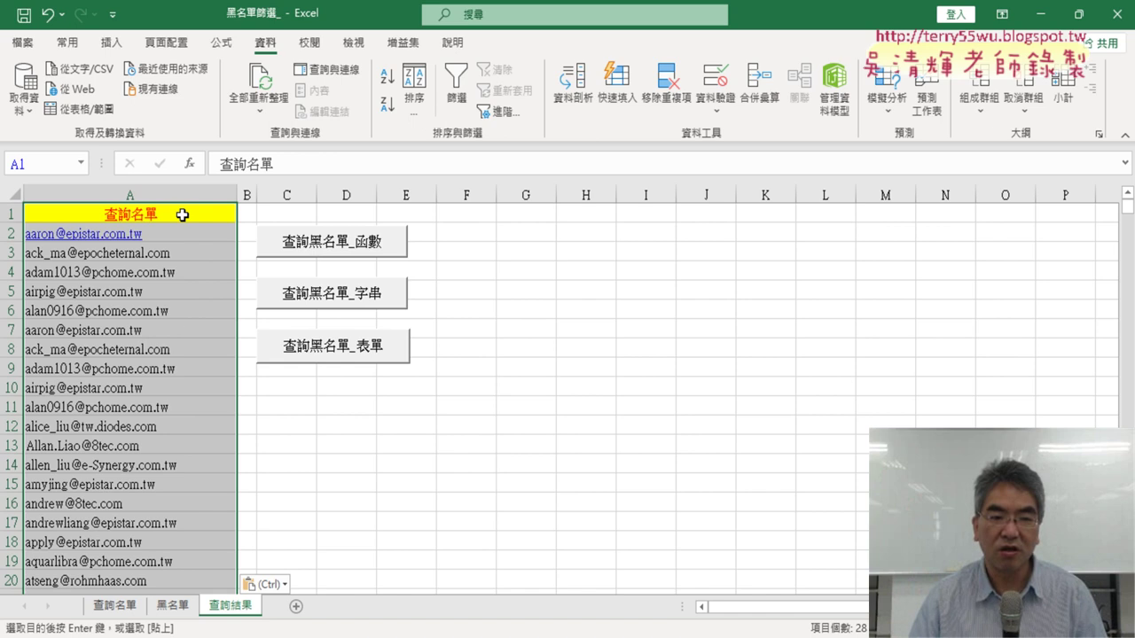
pyautogui.click(122, 605)
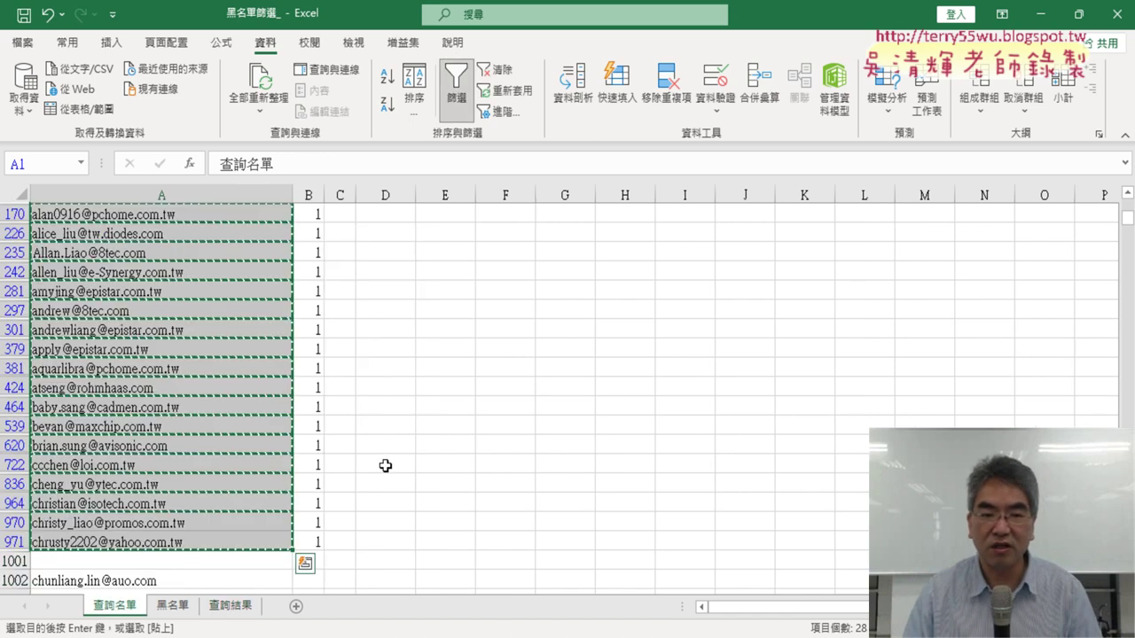
pyautogui.scroll(2, 385, 466)
pyautogui.scroll(2, 385, 465)
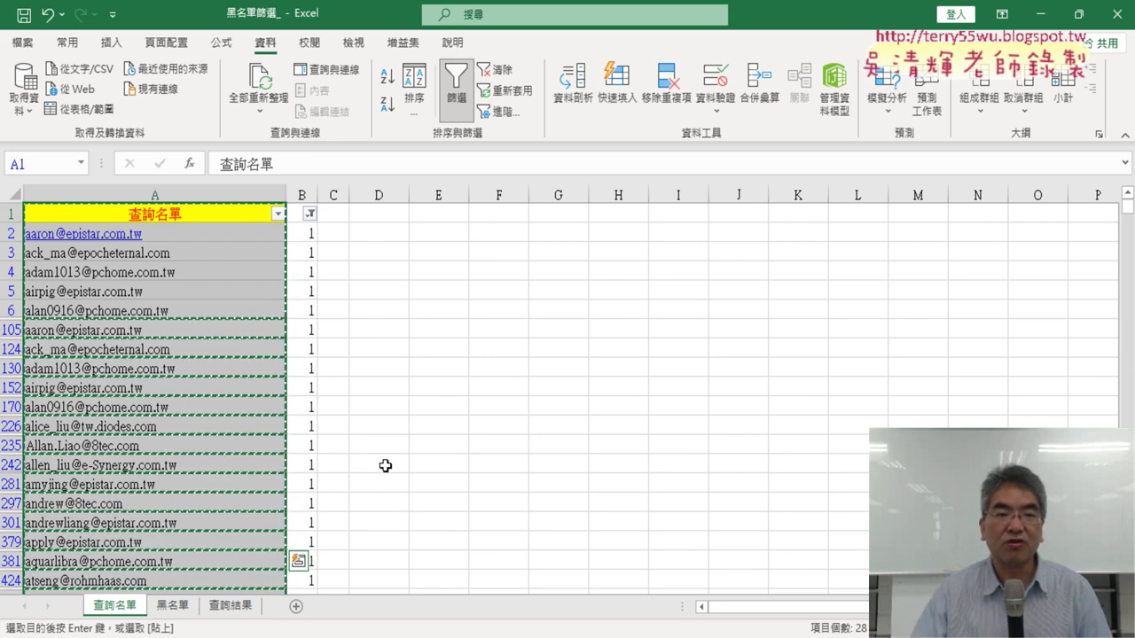
pyautogui.click(456, 105)
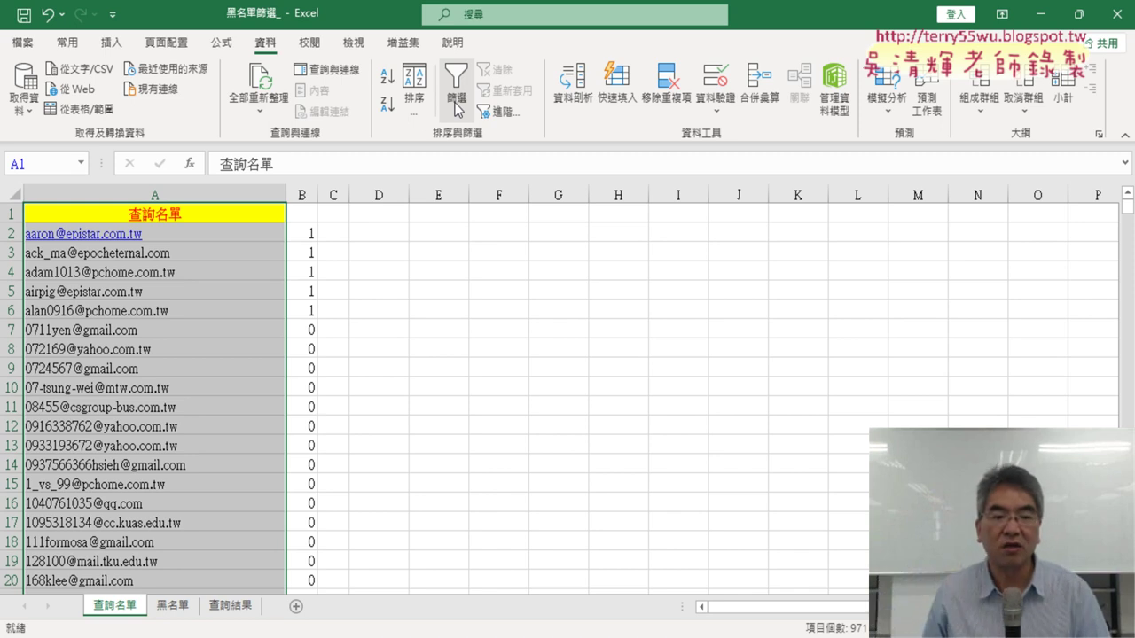
pyautogui.hotkey('ctrl', 'v')
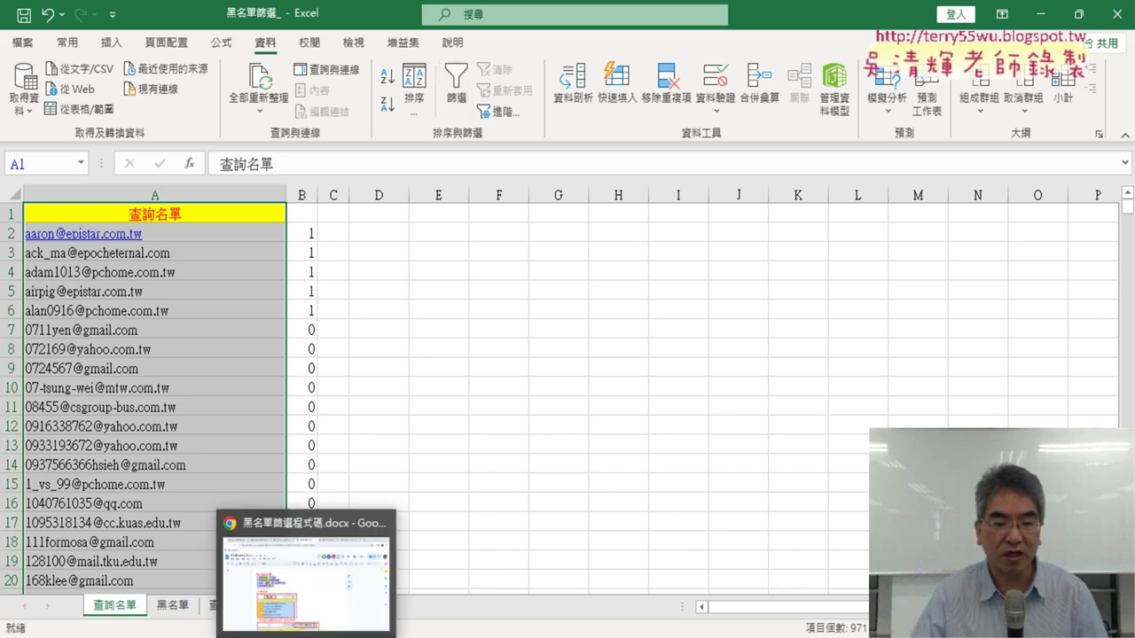
# - In the Google Docs macro document, highlight 錄製巨集 yellow in the heading, then return to Excel
pyautogui.click(311, 617)
pyautogui.click(341, 293)
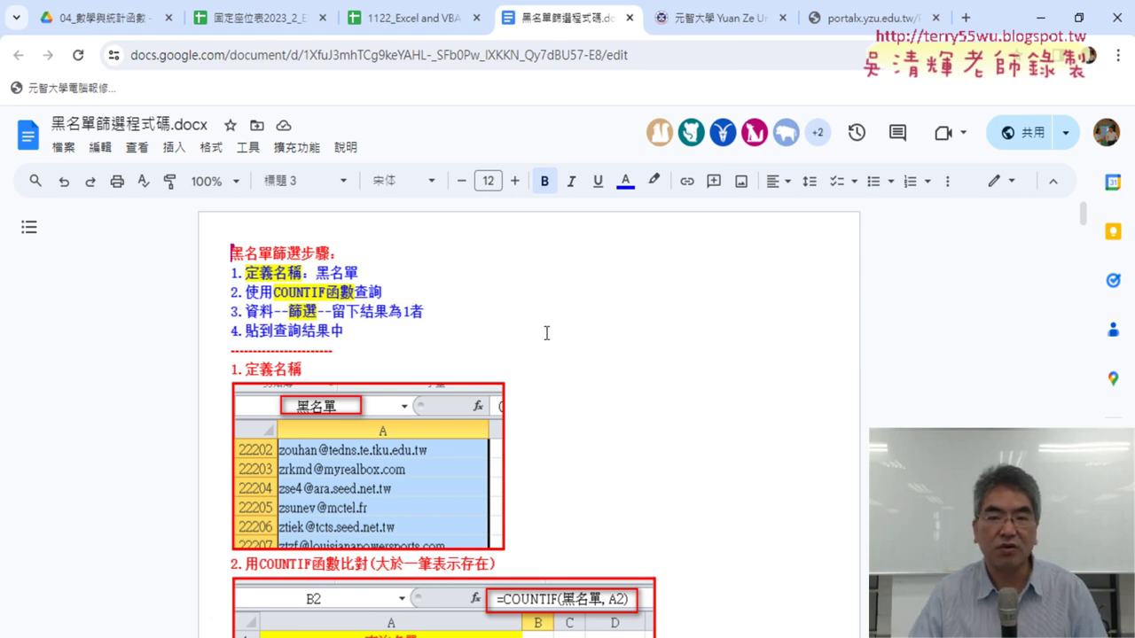
pyautogui.scroll(-3, 845, 353)
pyautogui.scroll(-10, 844, 353)
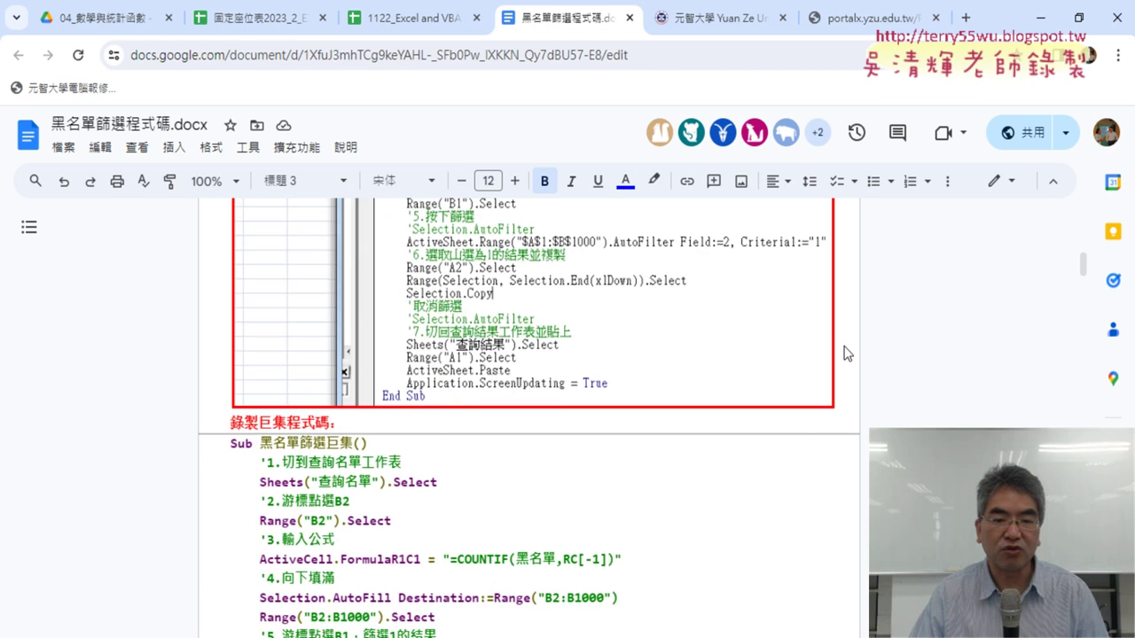
pyautogui.scroll(-3, 845, 353)
pyautogui.scroll(2, 844, 353)
pyautogui.scroll(1, 844, 353)
pyautogui.scroll(2, 844, 353)
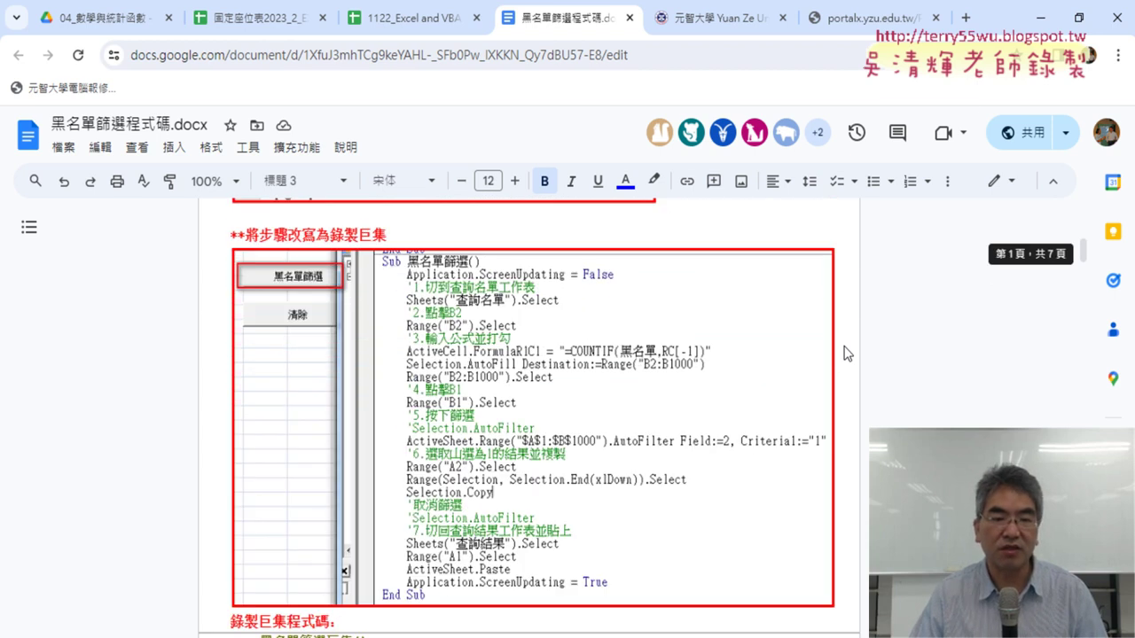
pyautogui.moveTo(332, 235); pyautogui.dragTo(387, 235)
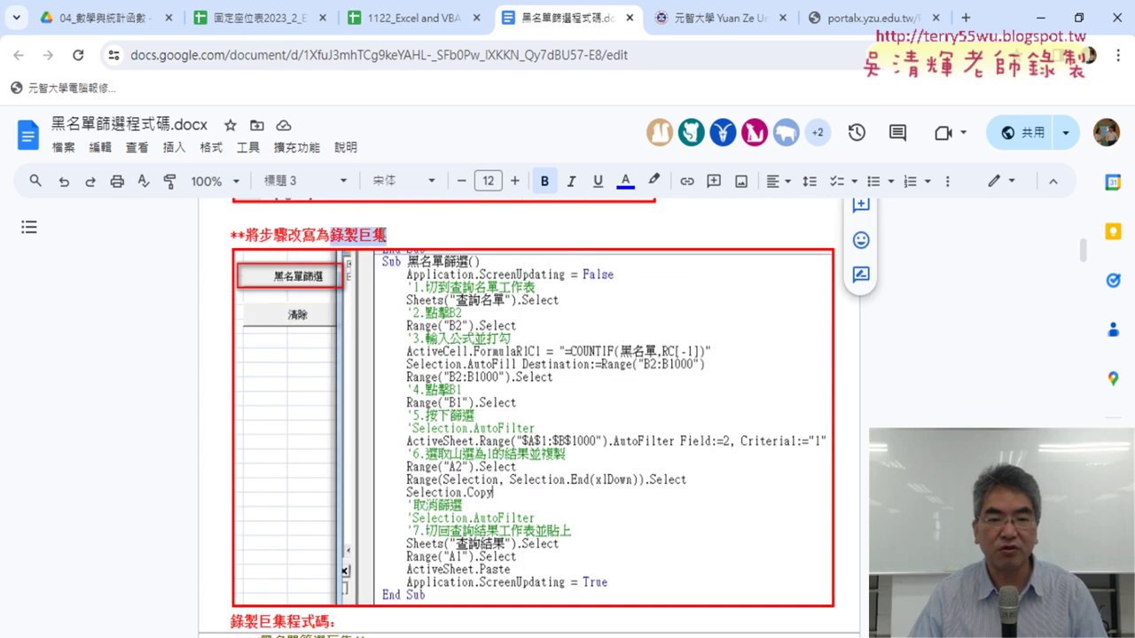
pyautogui.click(653, 181)
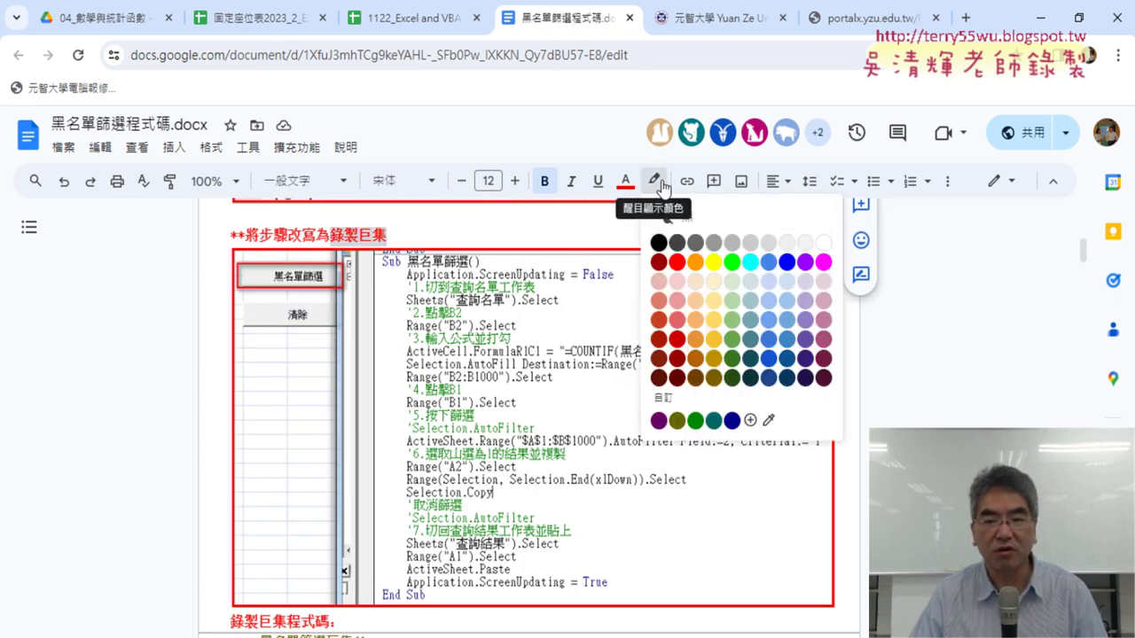
pyautogui.click(717, 260)
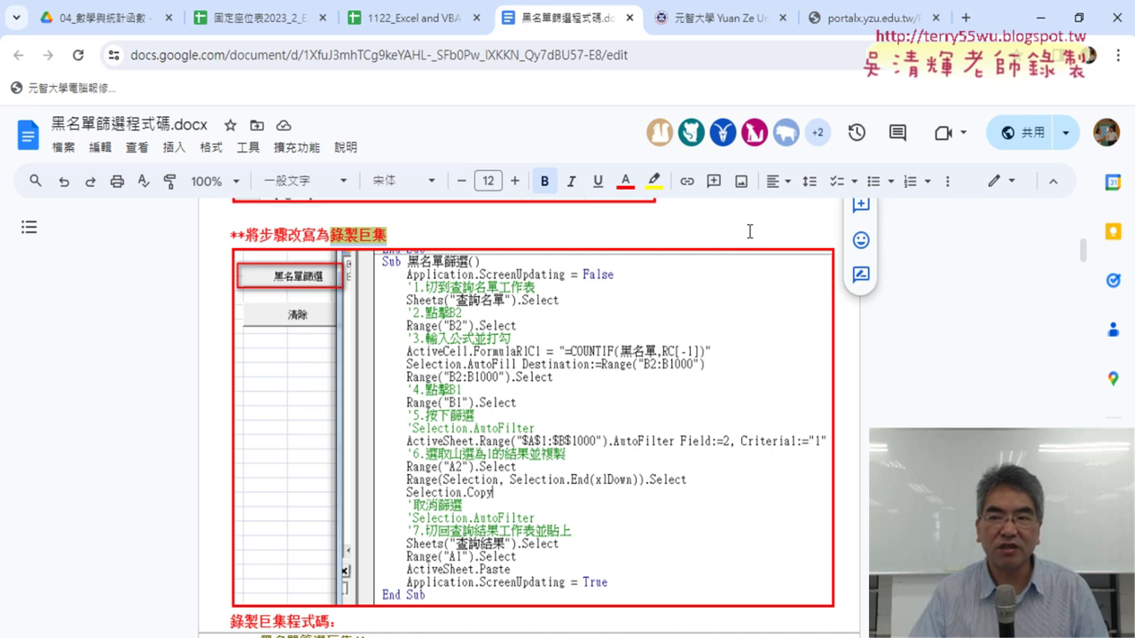
pyautogui.hotkey('alt', 'Tab')
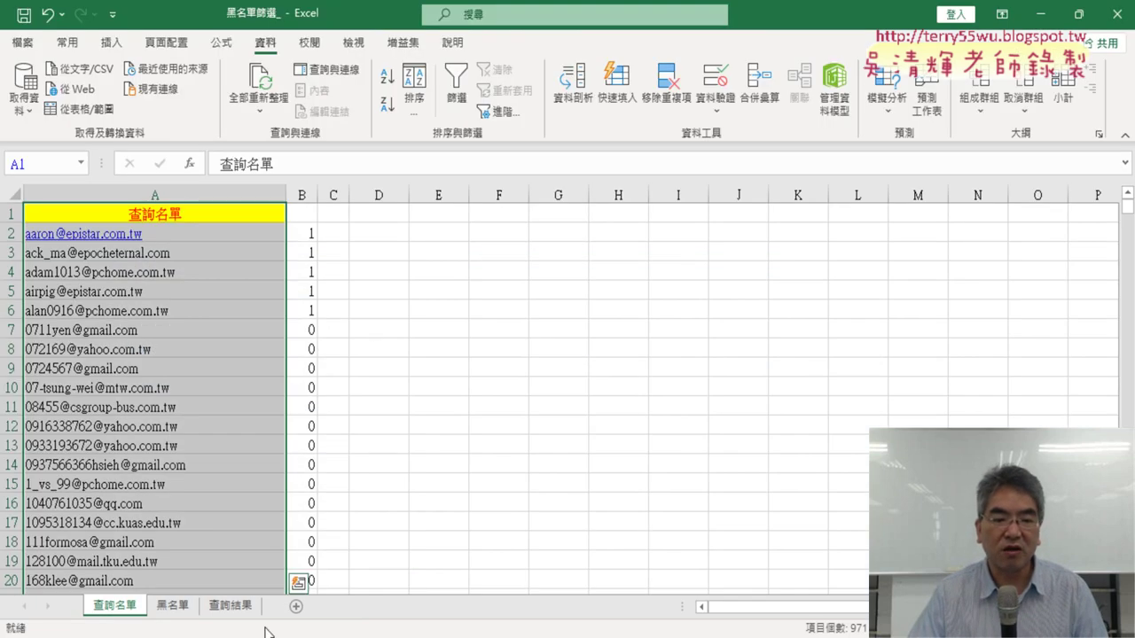
# - Switch between the 查詢結果 and 查詢名單 sheets, ending on 查詢結果
pyautogui.click(230, 607)
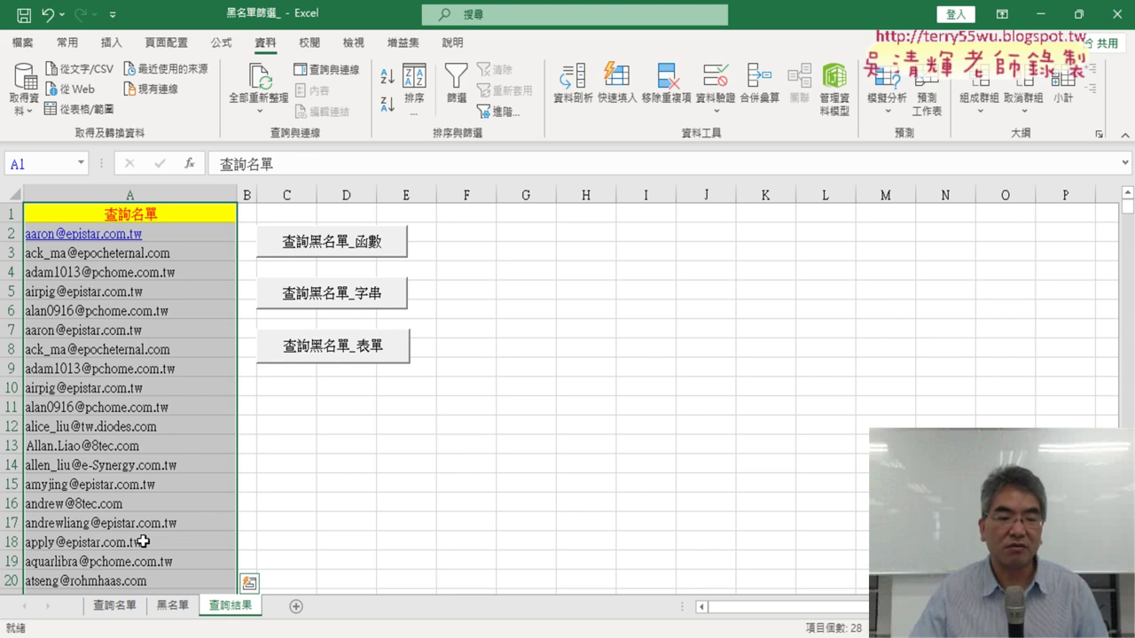
pyautogui.click(120, 611)
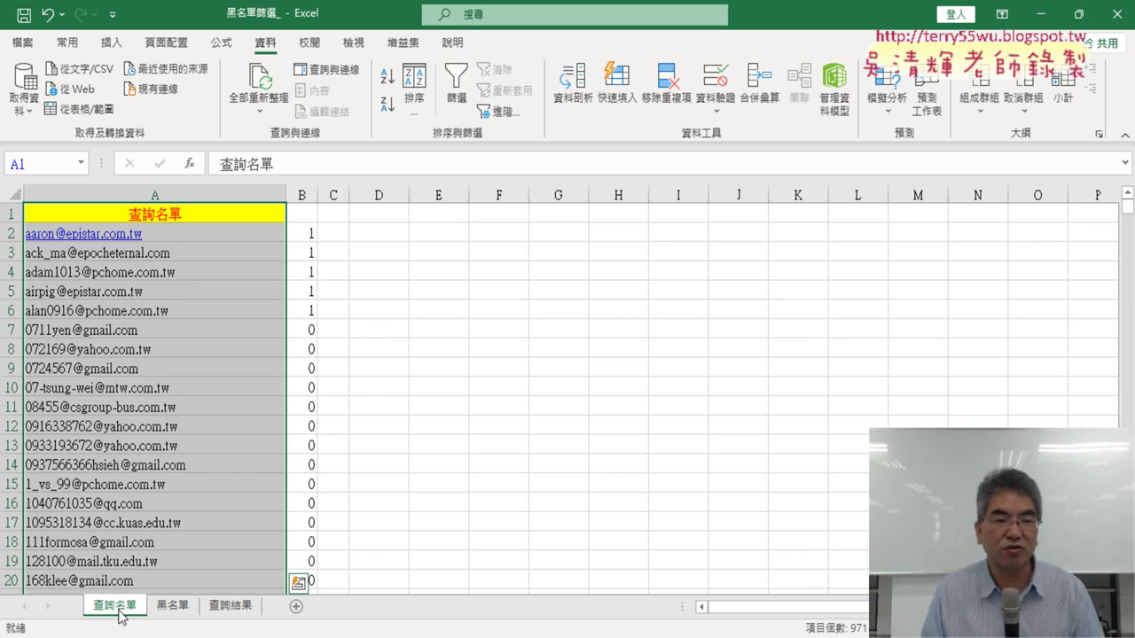
pyautogui.click(236, 610)
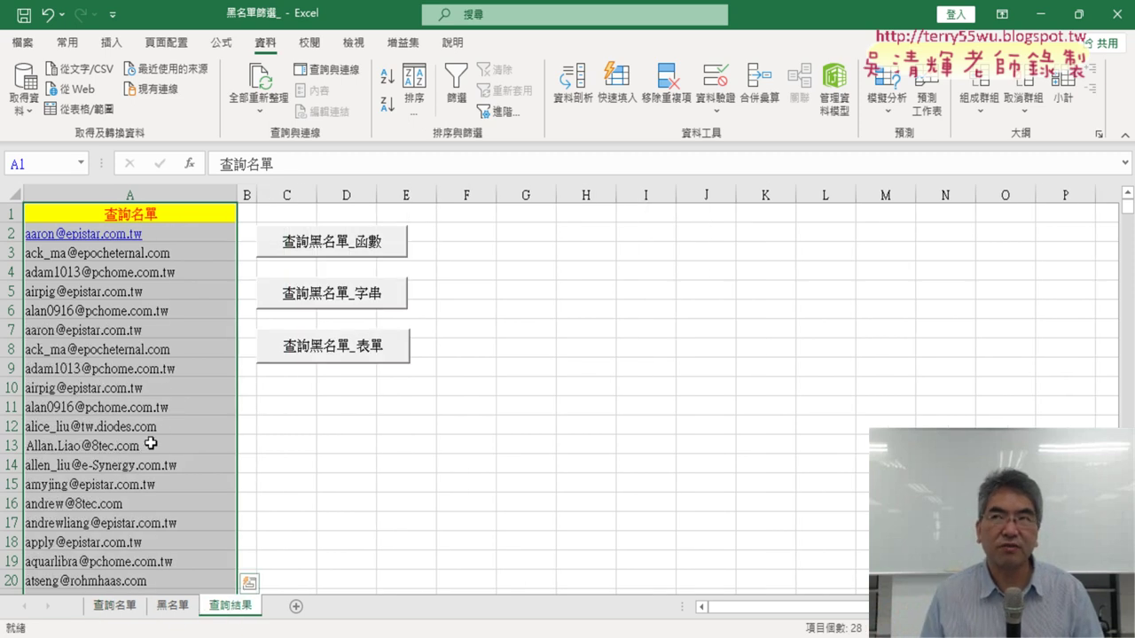
# - Cut the 查詢黑名單_表單 button and clear the contents of column A on 查詢結果
pyautogui.rightClick(395, 353)
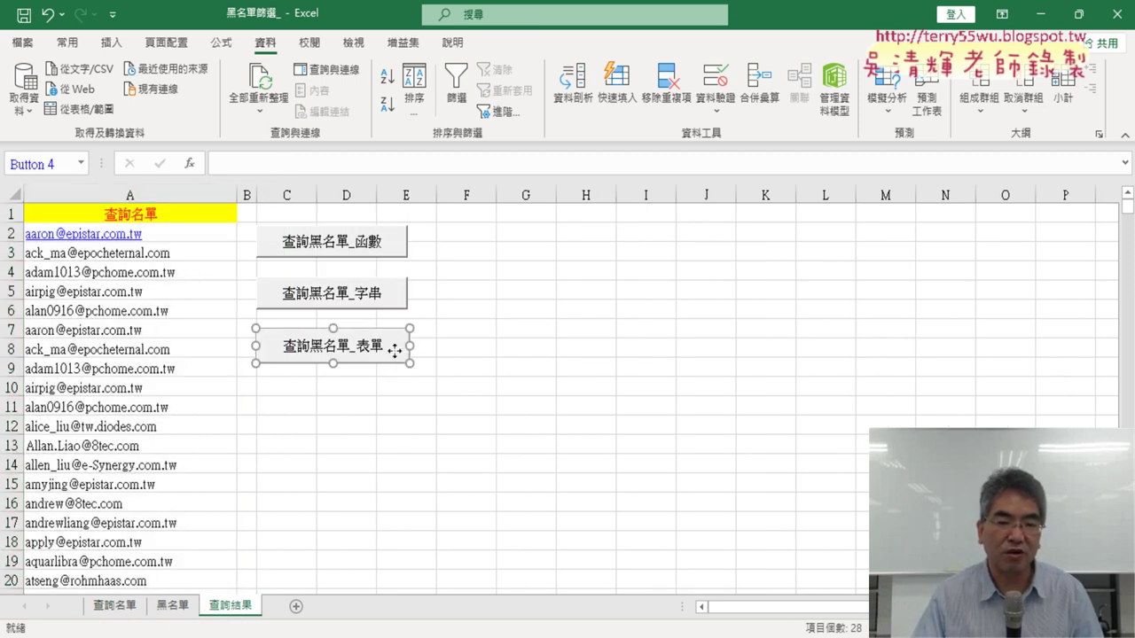
pyautogui.click(446, 366)
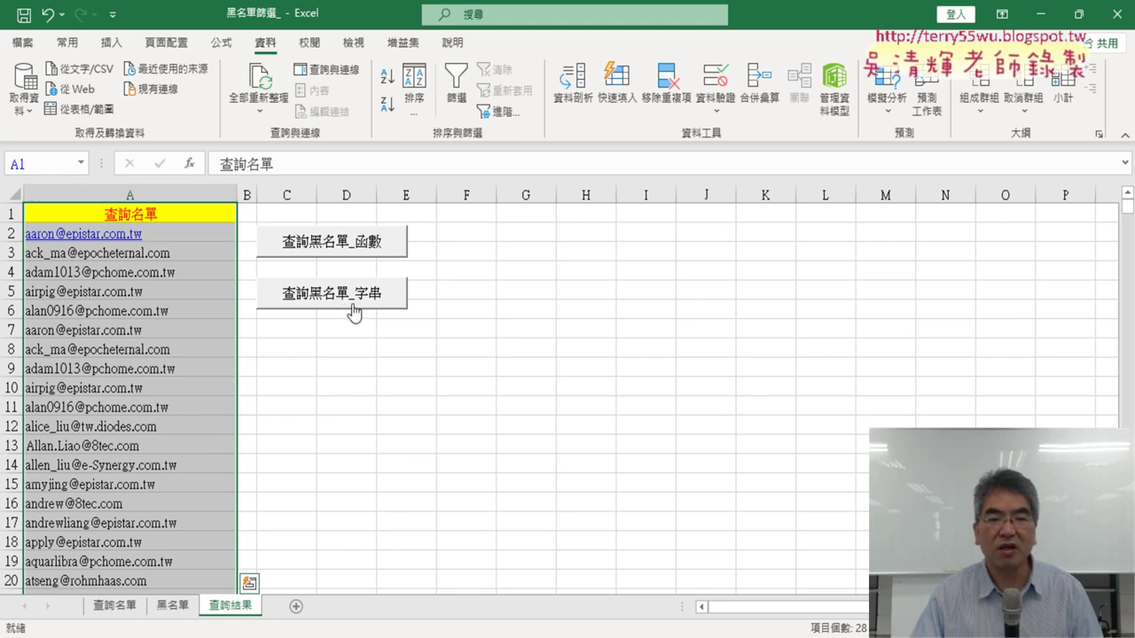
pyautogui.click(131, 196)
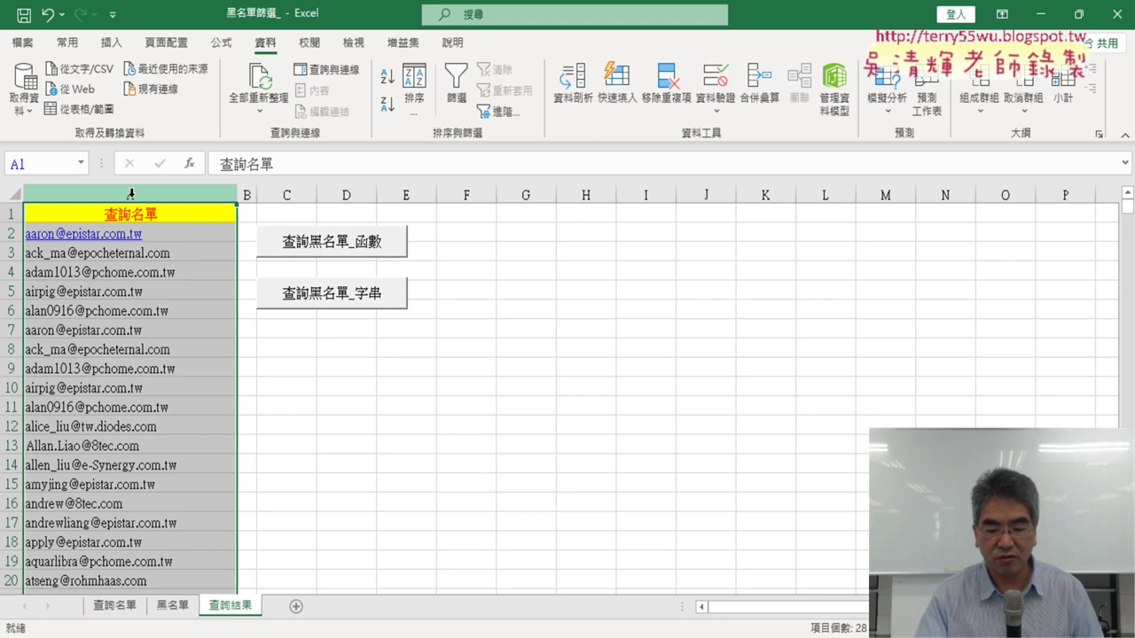
pyautogui.press('Delete')
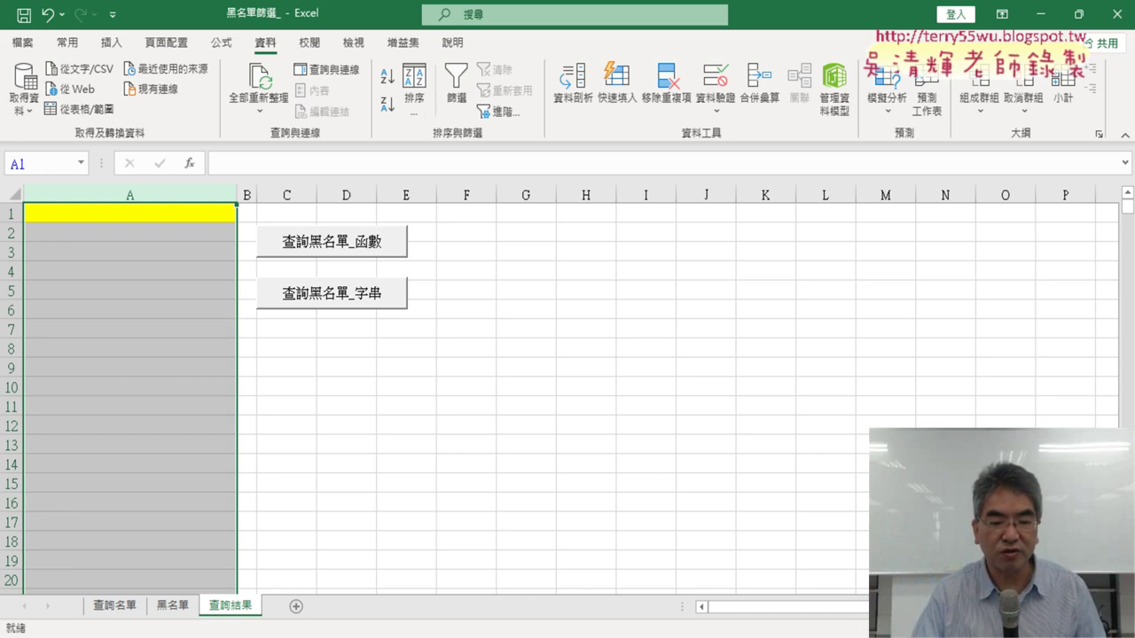
pyautogui.hotkey('alt', 'Tab')
# - In the macro document, select 錄製巨集 in the heading and 黑名單篩選 in the title
pyautogui.scroll(10, 483, 264)
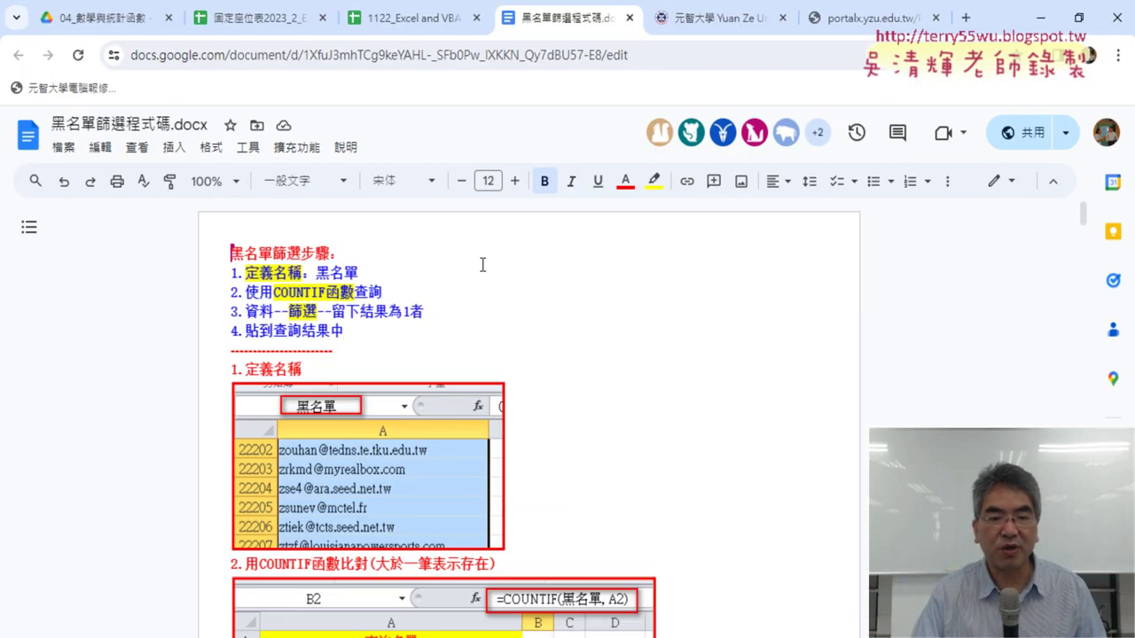
pyautogui.scroll(-3, 375, 375)
pyautogui.scroll(-2, 375, 375)
pyautogui.click(390, 324)
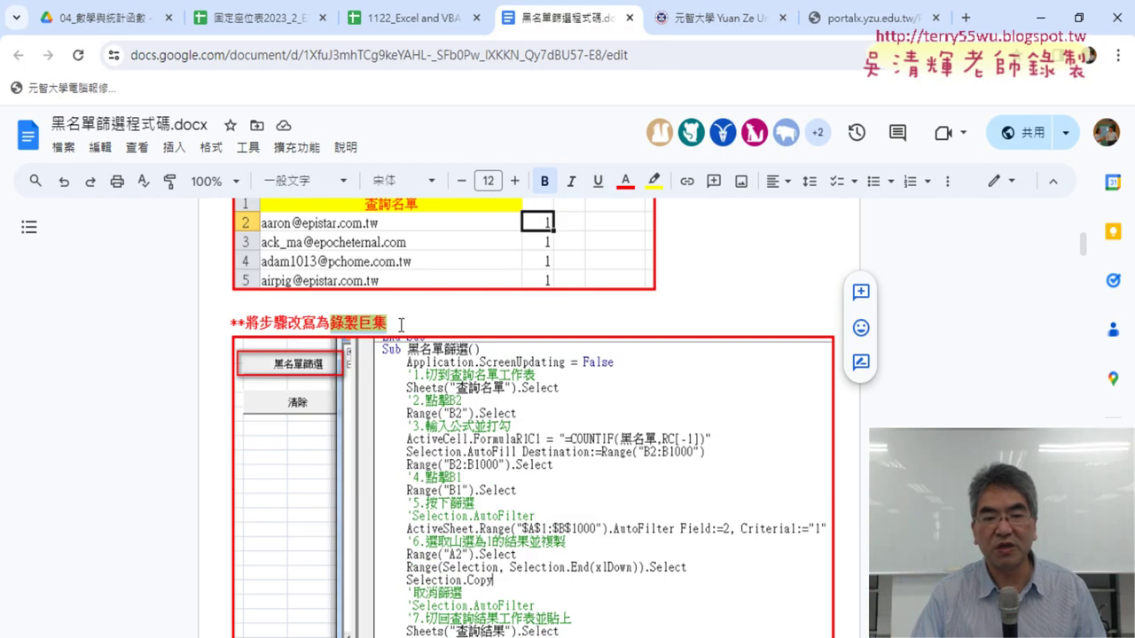
pyautogui.moveTo(330, 323); pyautogui.dragTo(386, 324)
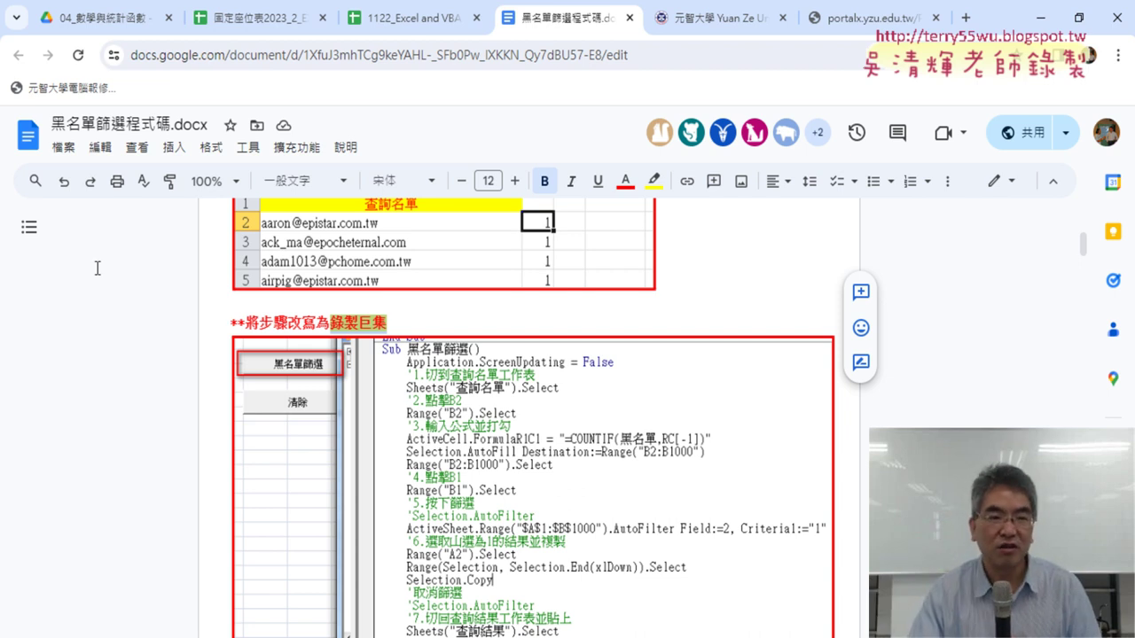
pyautogui.moveTo(125, 125); pyautogui.dragTo(51, 130)
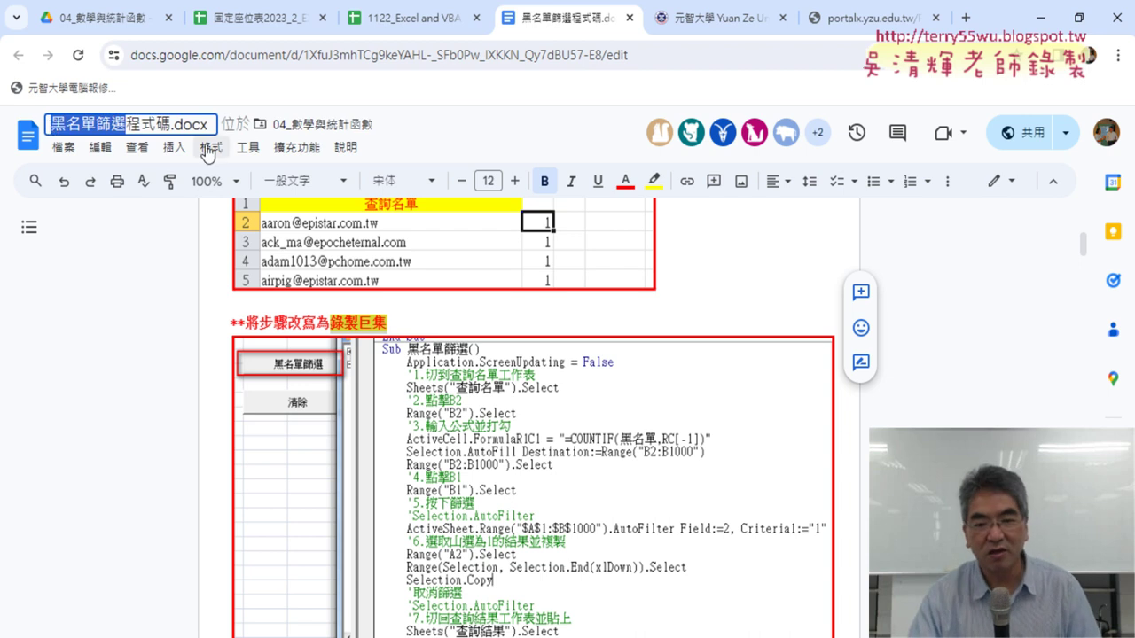
# - Back in Excel, enable the 開發人員 (Developer) tab via Customize Ribbon and show its tools
pyautogui.click(1039, 18)
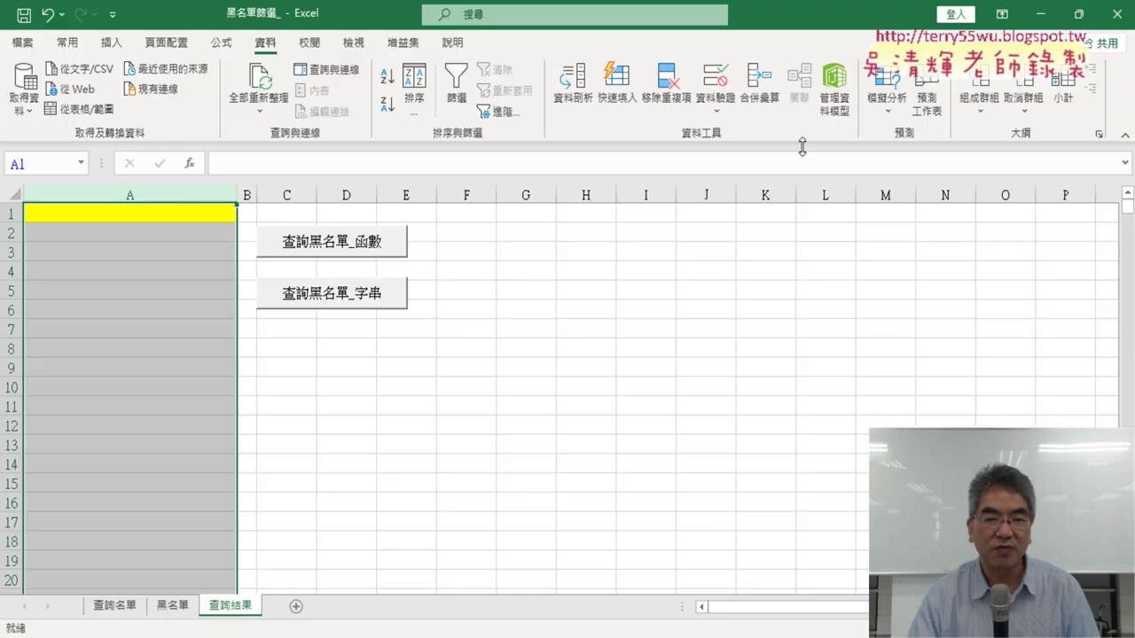
pyautogui.click(518, 367)
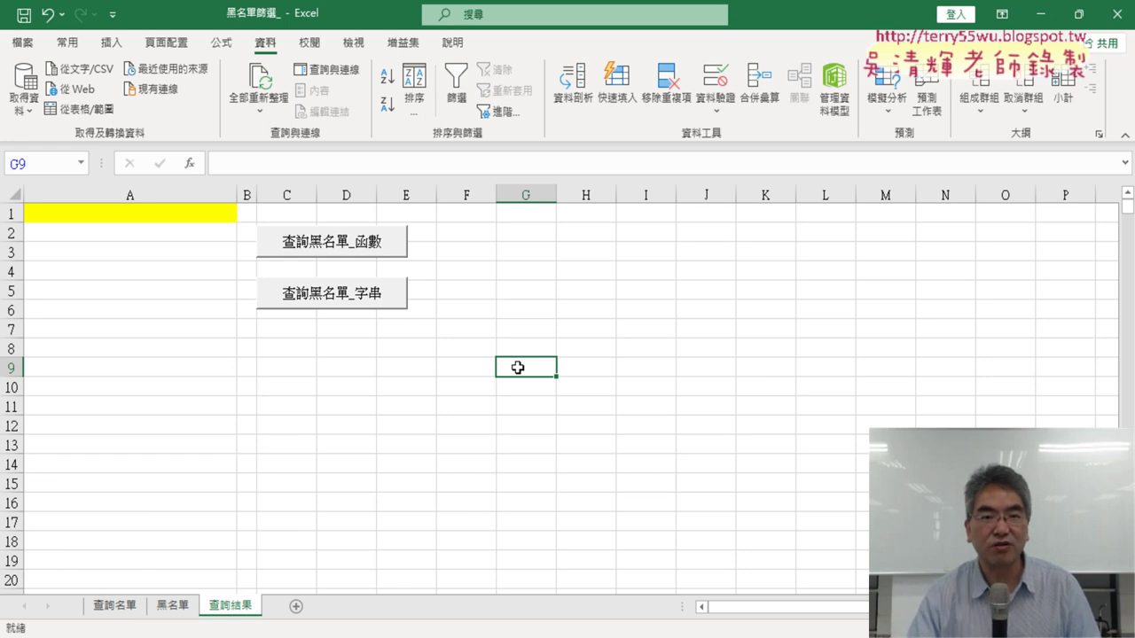
pyautogui.click(112, 14)
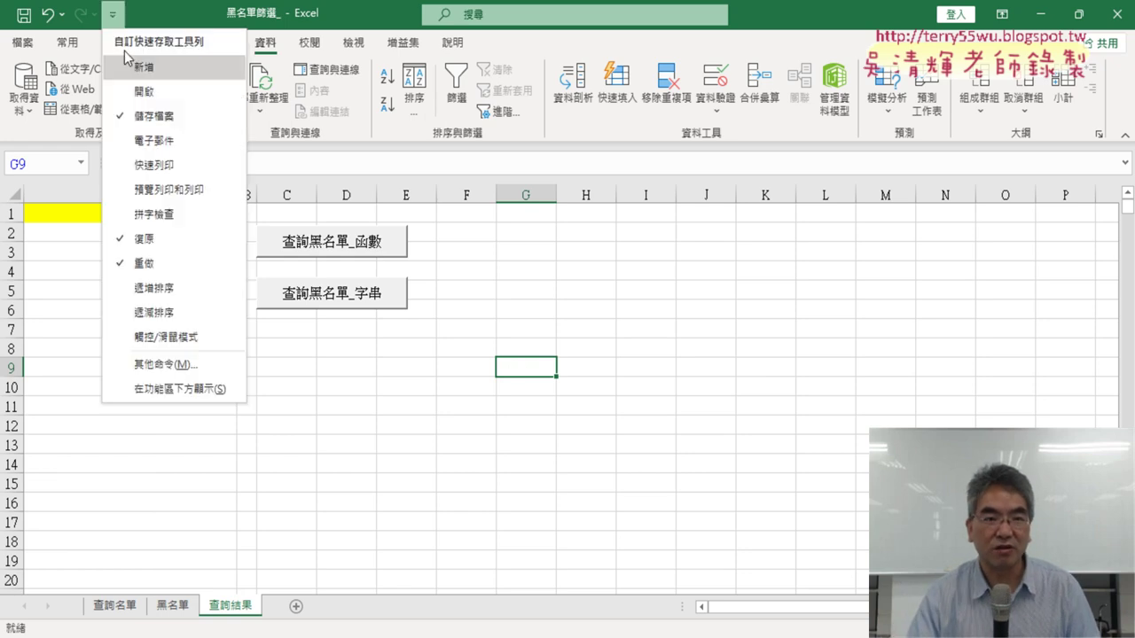
pyautogui.click(186, 369)
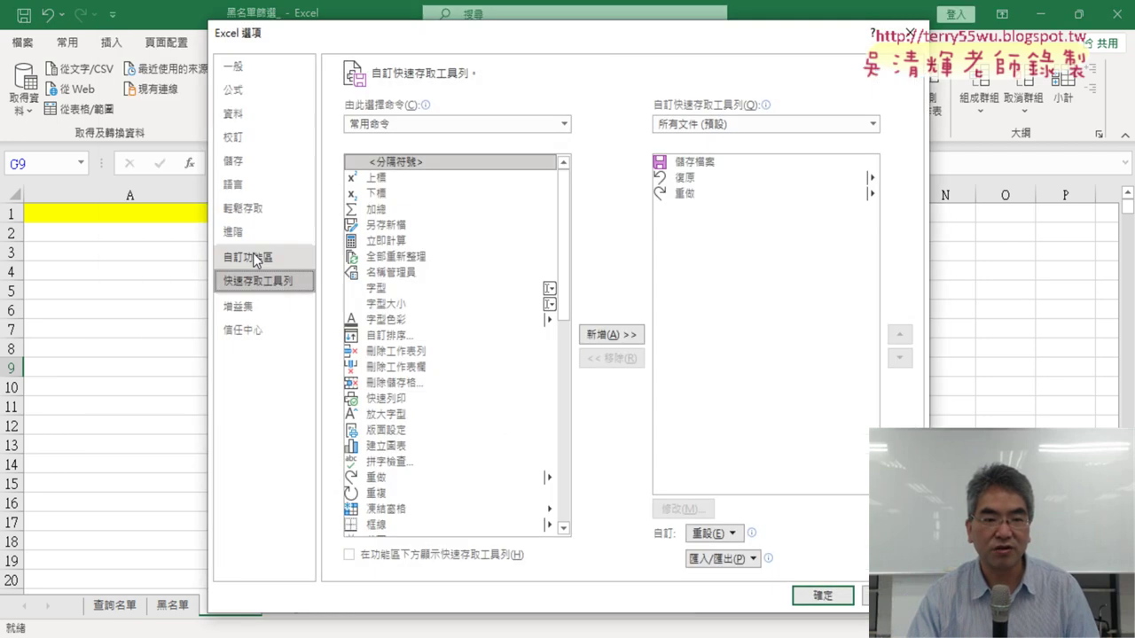
pyautogui.click(256, 258)
pyautogui.click(644, 407)
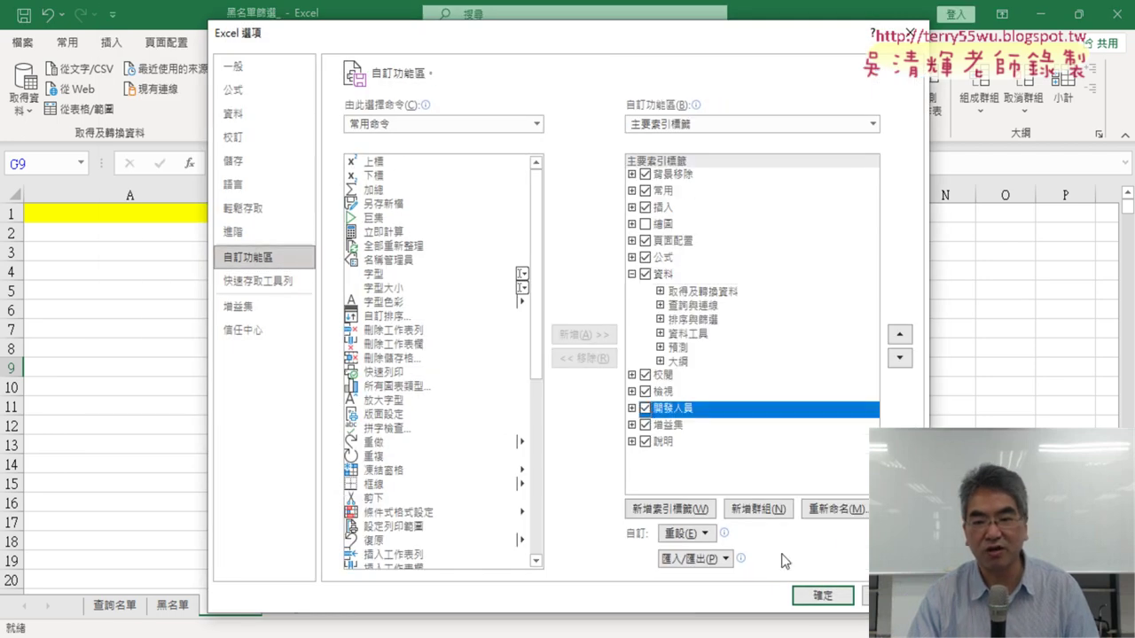
pyautogui.click(836, 597)
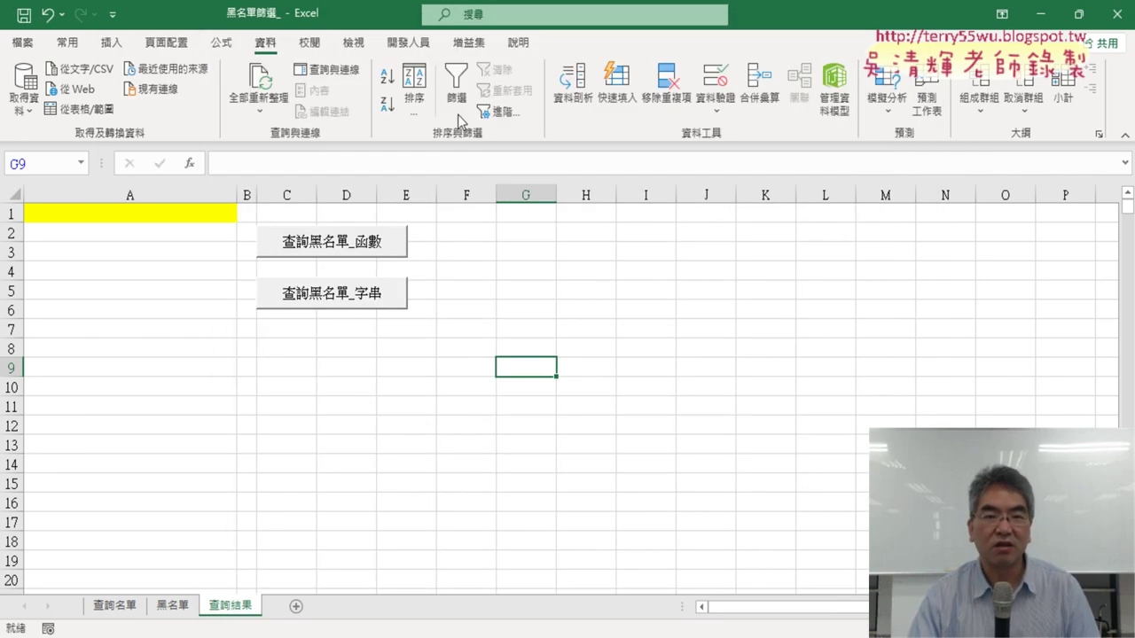
pyautogui.click(423, 49)
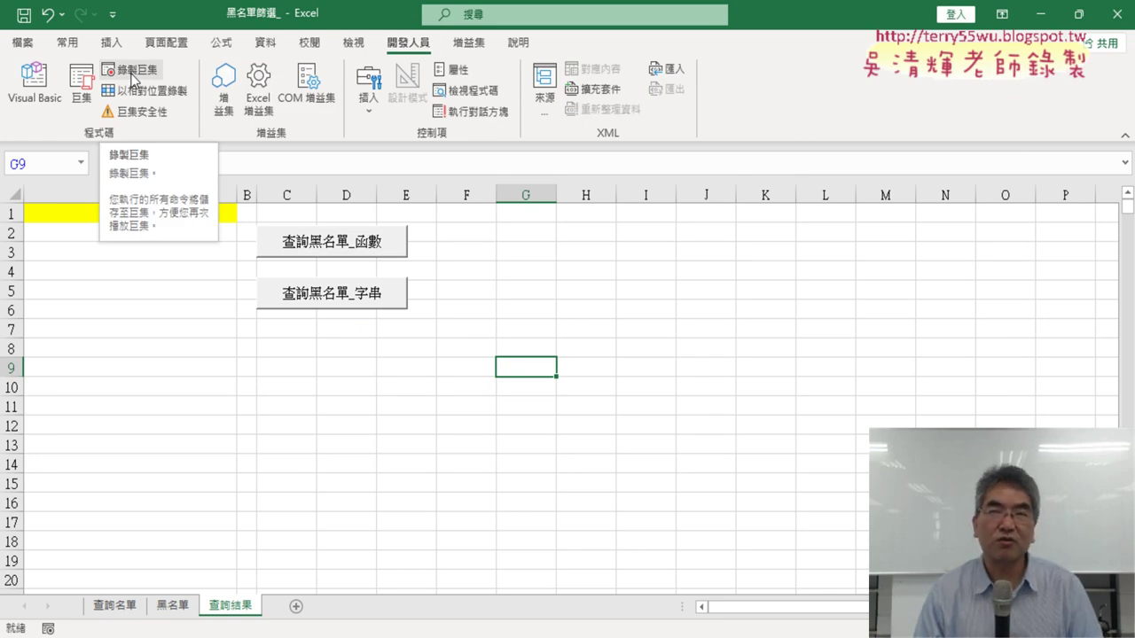
# - On 查詢名單, confirm B2's =COUNTIF(黑名單,A2) and refill it down column B
pyautogui.click(488, 342)
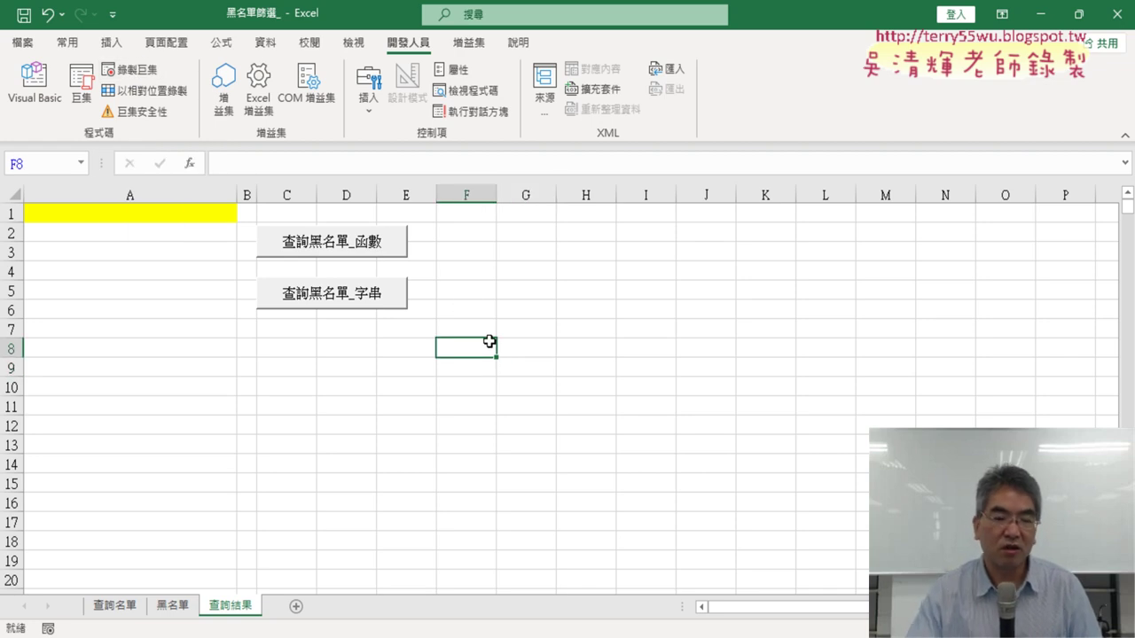
pyautogui.click(113, 608)
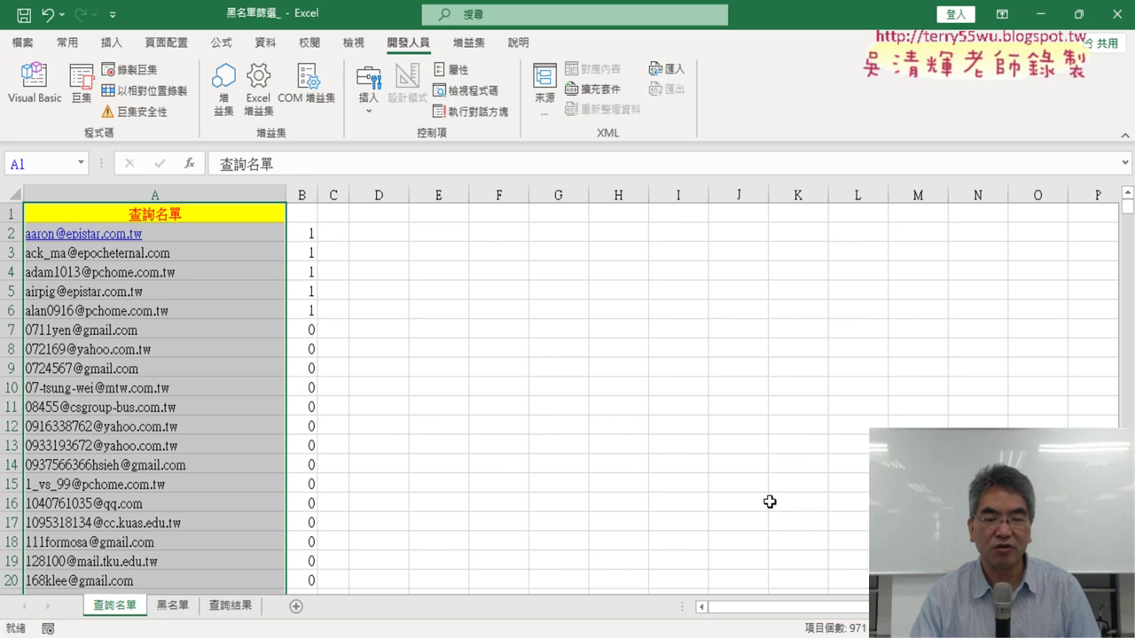
pyautogui.click(303, 234)
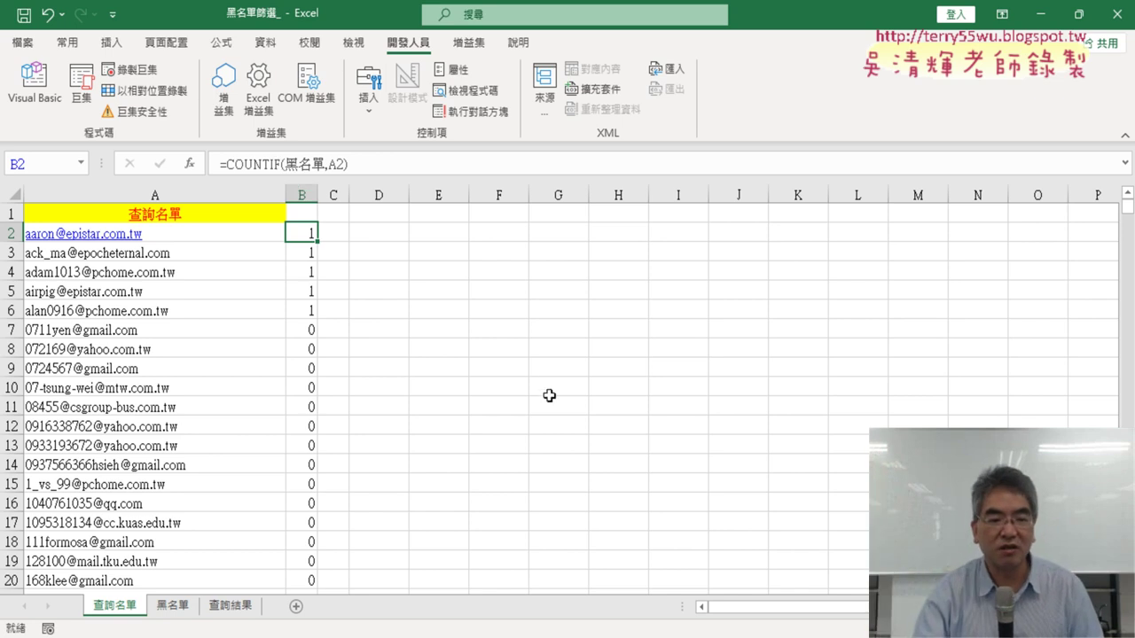
pyautogui.click(547, 523)
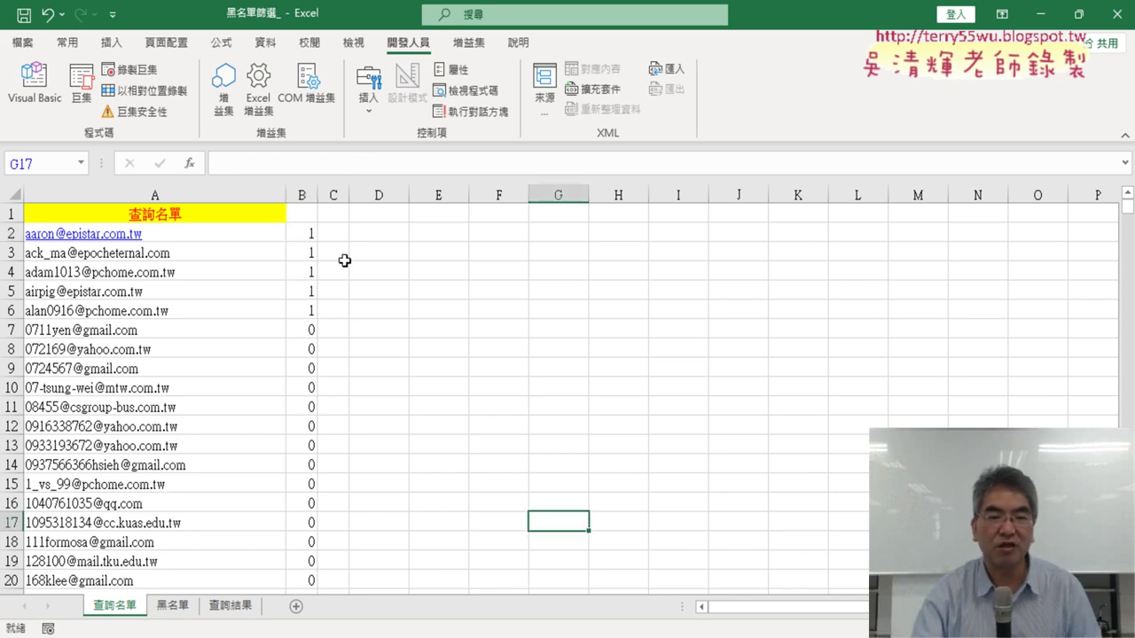
pyautogui.click(302, 233)
pyautogui.click(261, 164)
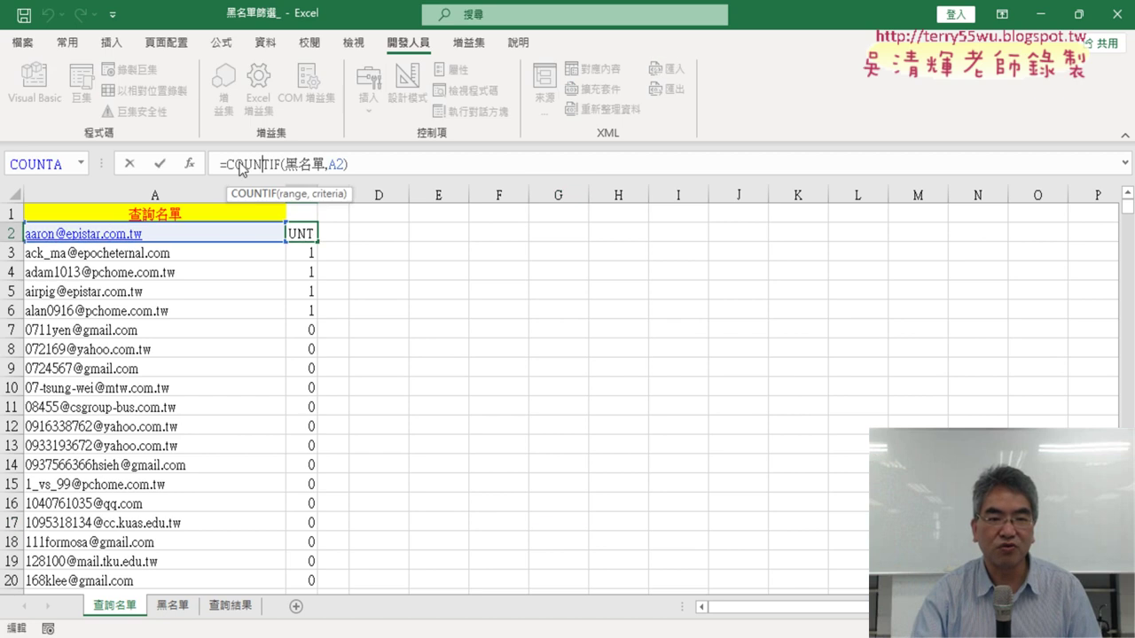
pyautogui.click(158, 164)
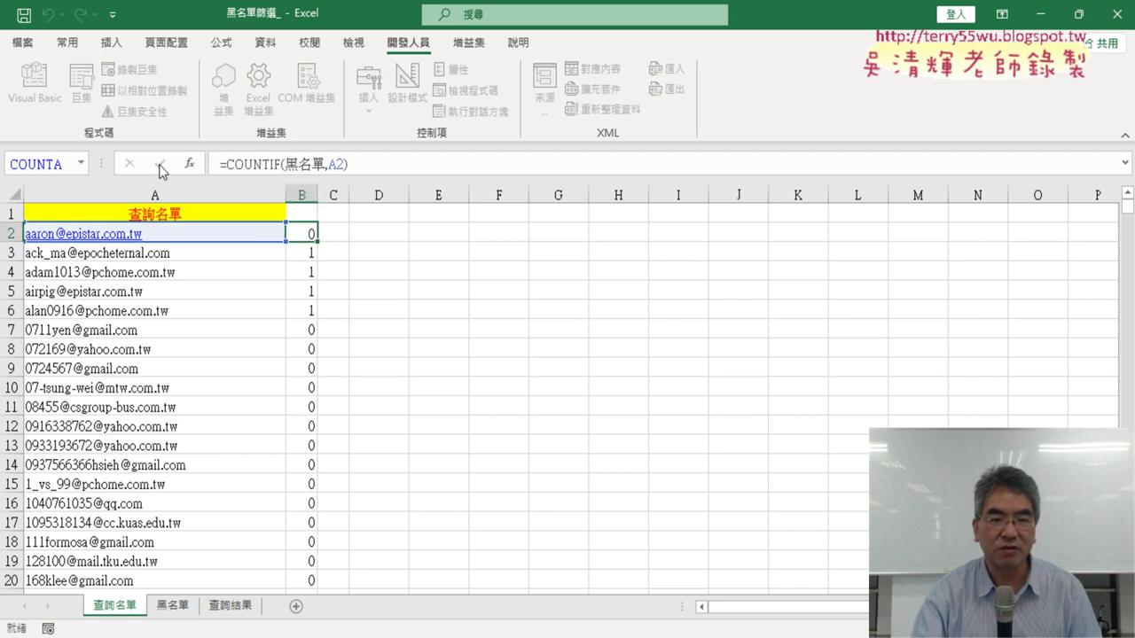
pyautogui.doubleClick(319, 240)
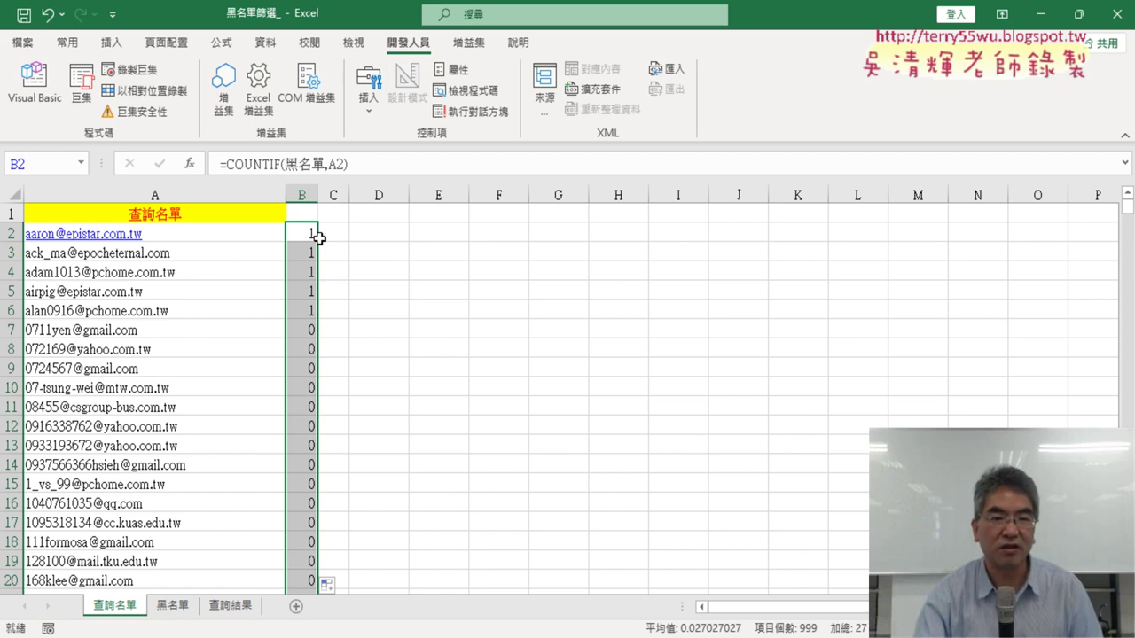
pyautogui.click(305, 211)
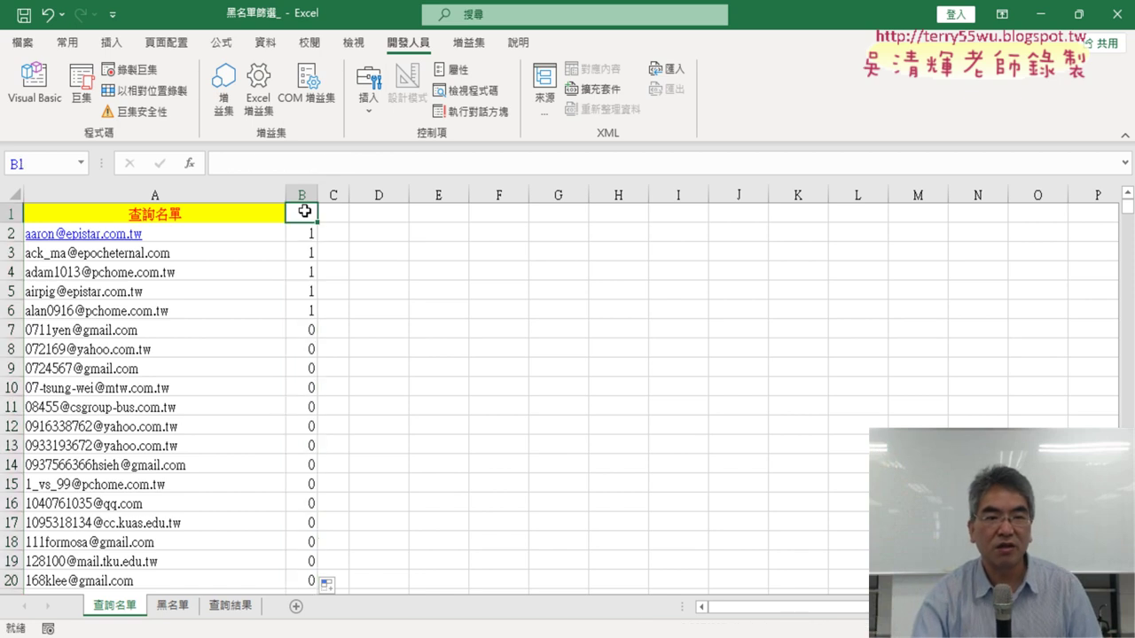
pyautogui.click(262, 43)
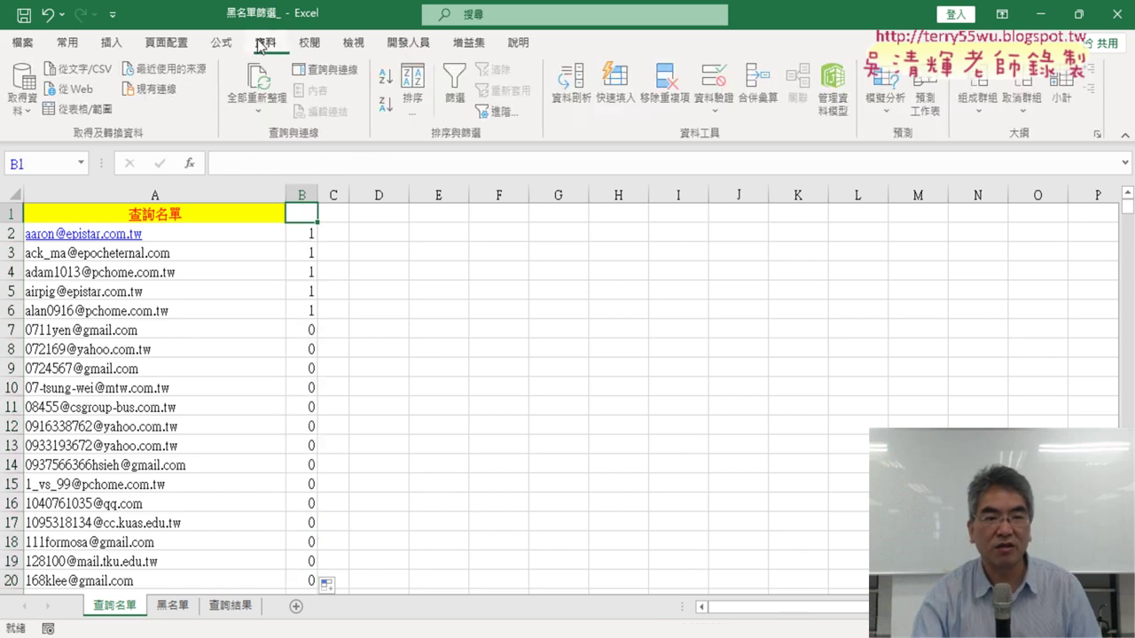
# - Turn on filtering and filter column B of 查詢名單 to value 1, showing 27 of 999 emails
pyautogui.click(455, 89)
pyautogui.click(309, 216)
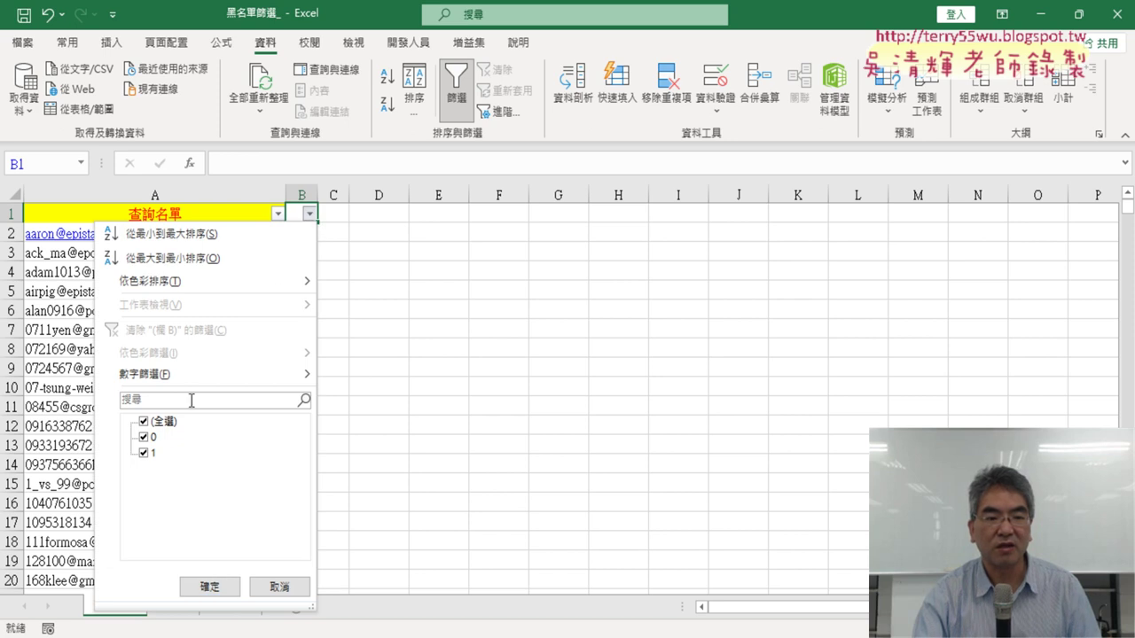
pyautogui.click(145, 422)
pyautogui.click(144, 454)
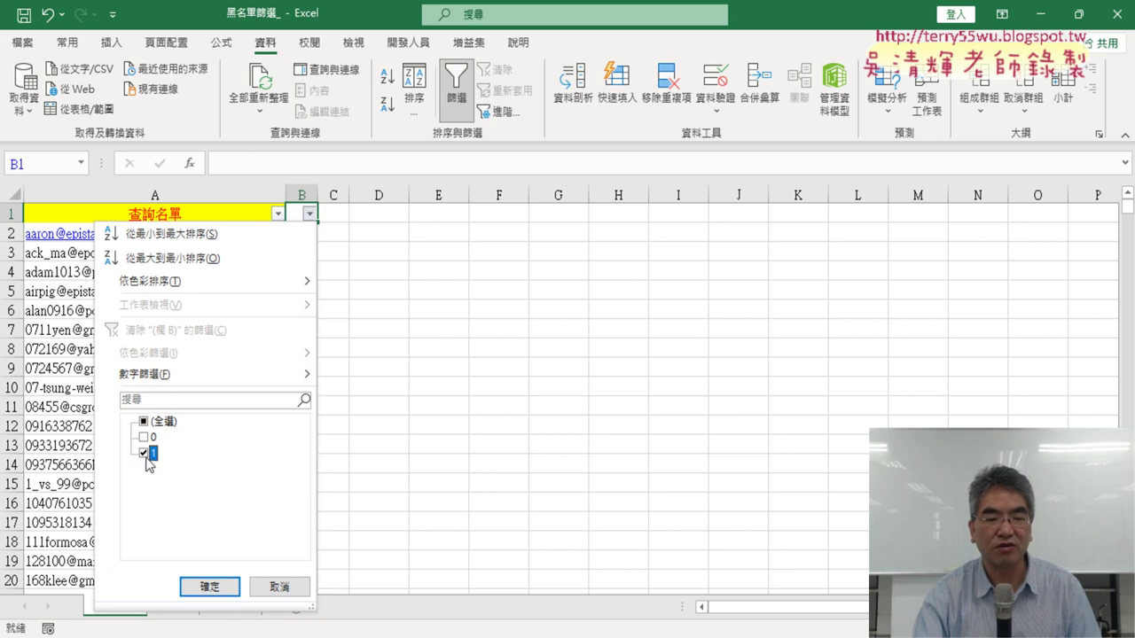
pyautogui.click(220, 589)
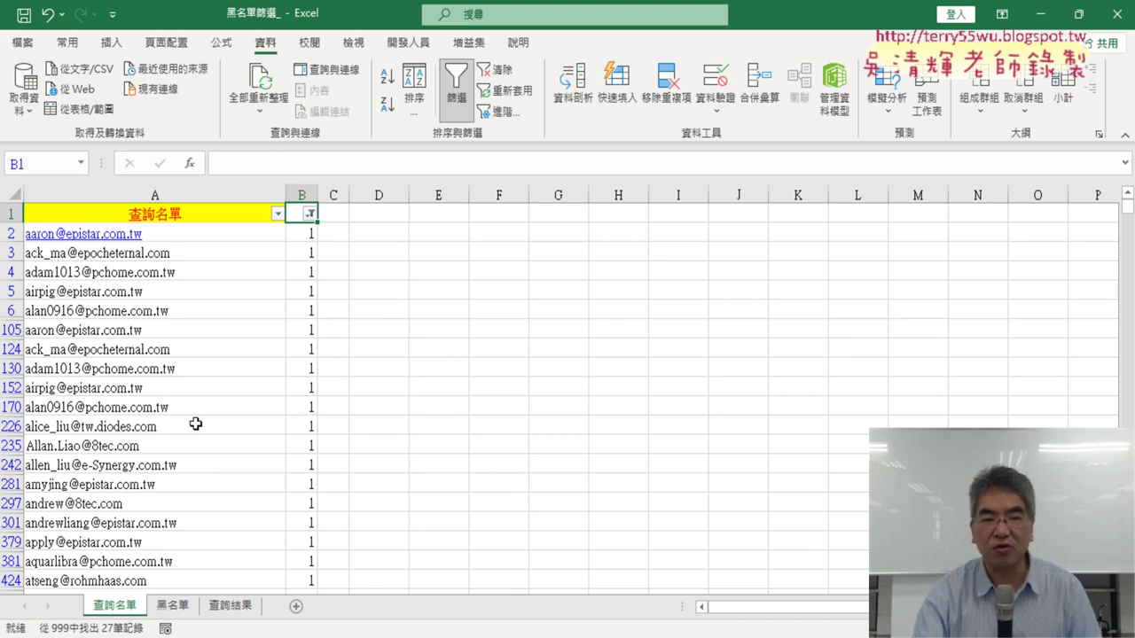
pyautogui.click(100, 212)
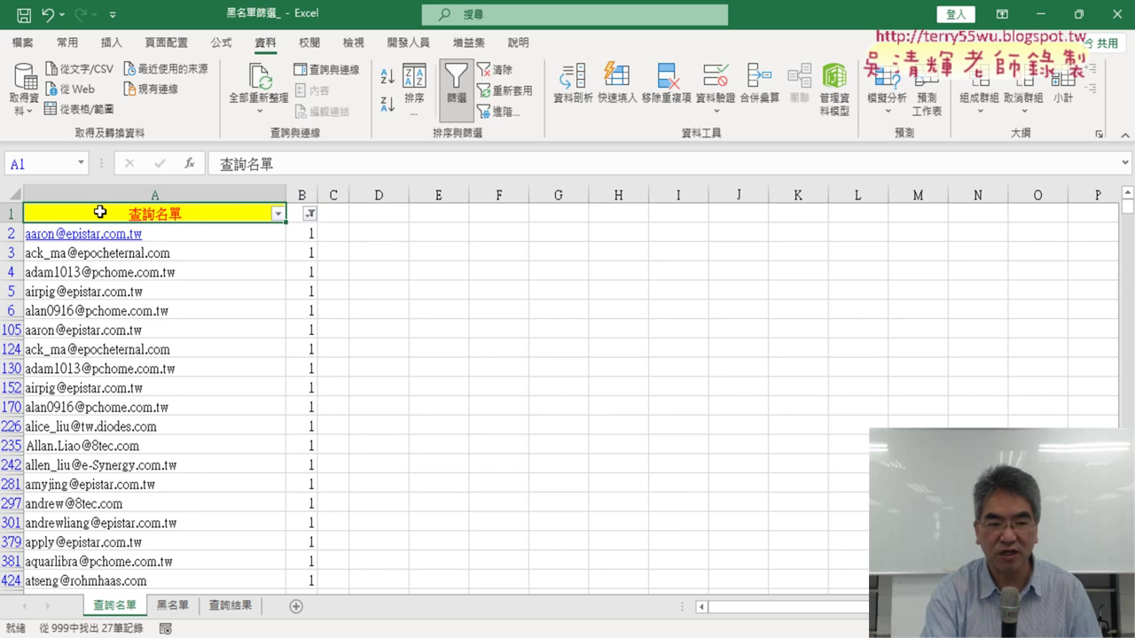
# - Copy the filtered email list in column A and paste it into A1 of 查詢結果
pyautogui.hotkey('ctrl', 'shift', 'Down')
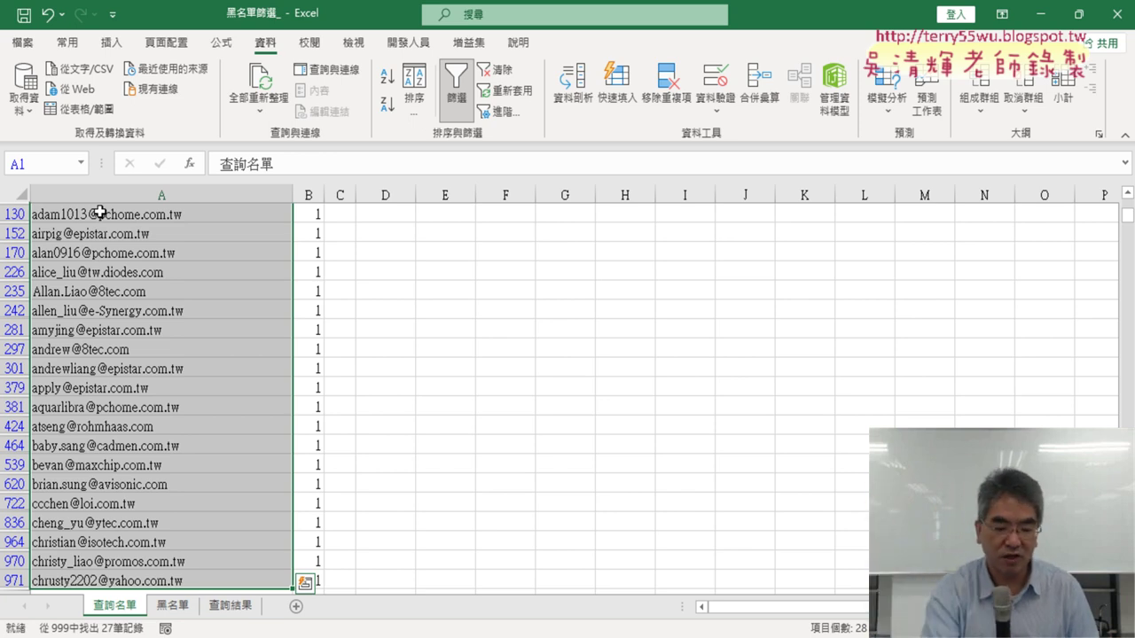
pyautogui.hotkey('ctrl', 'c')
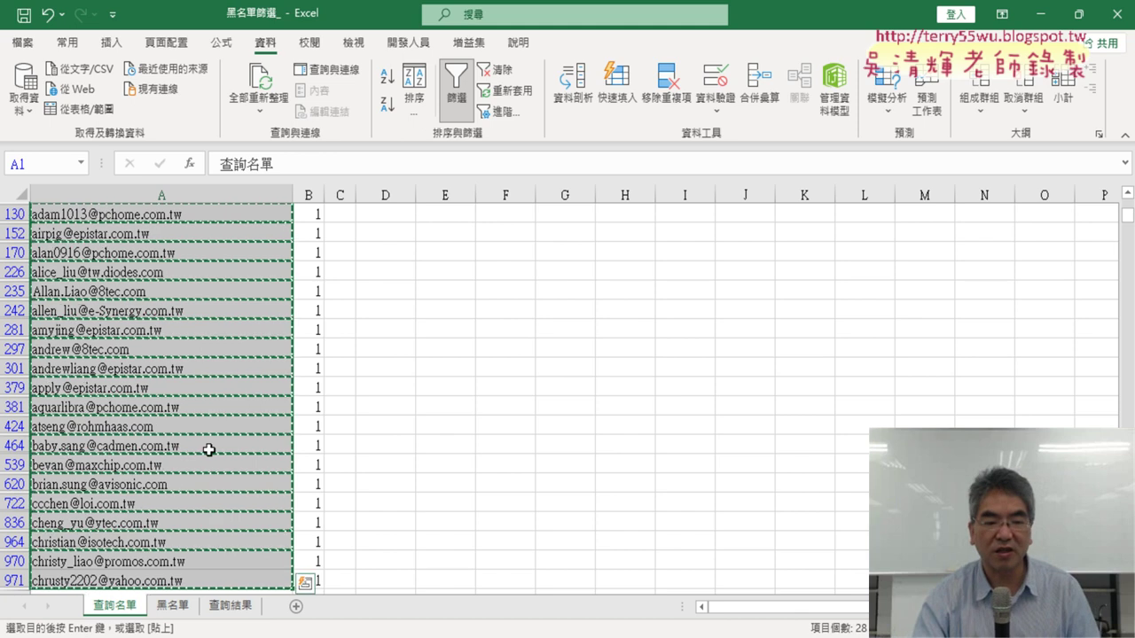
pyautogui.click(230, 606)
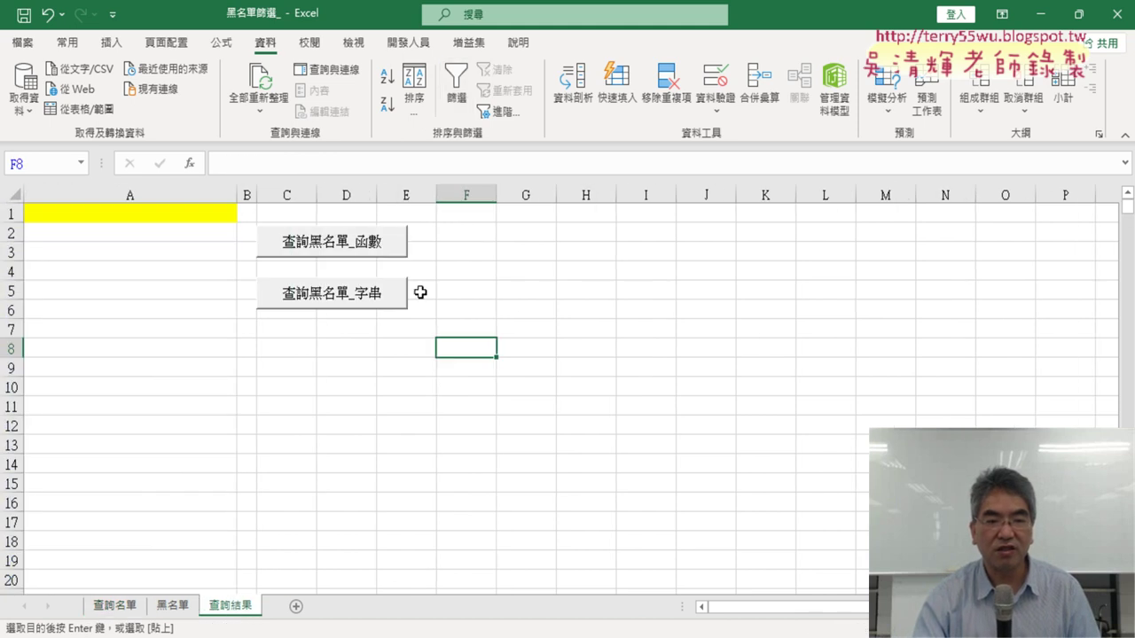
pyautogui.click(157, 214)
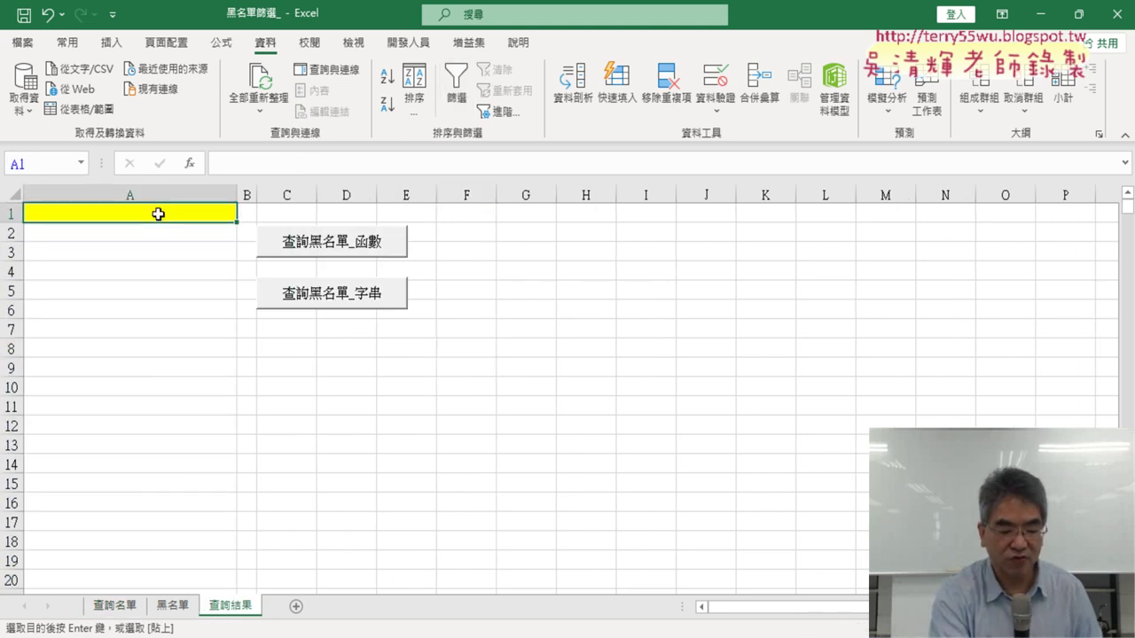
pyautogui.hotkey('ctrl', 'v')
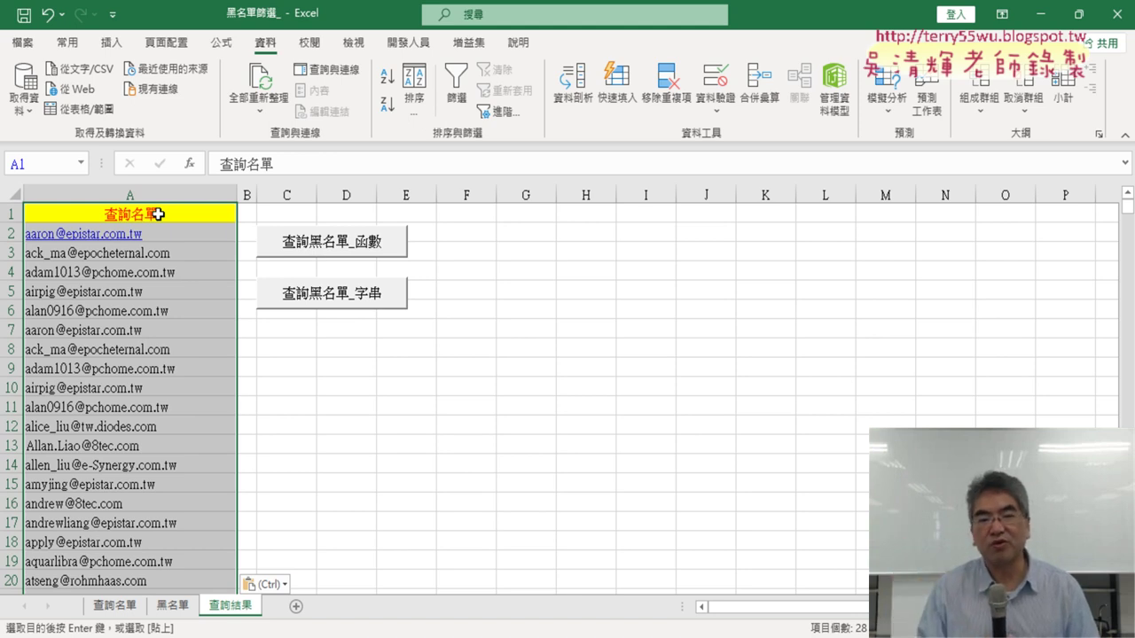
# - Clear the pasted email list on 查詢結果, then remove the column B filter on 查詢名單
pyautogui.press('Delete')
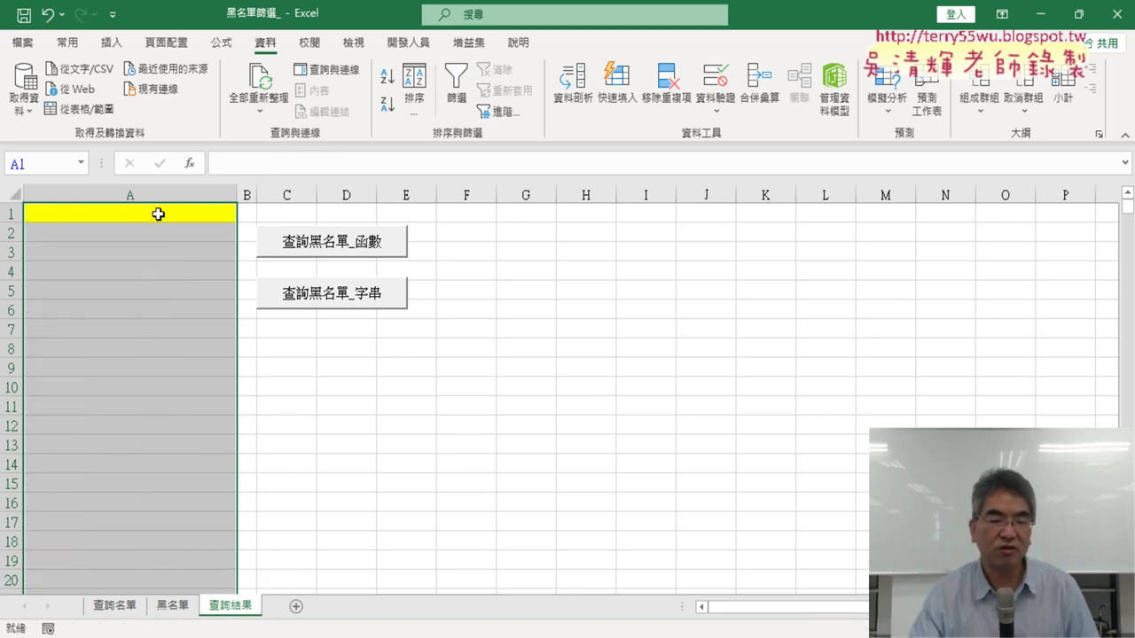
pyautogui.click(430, 454)
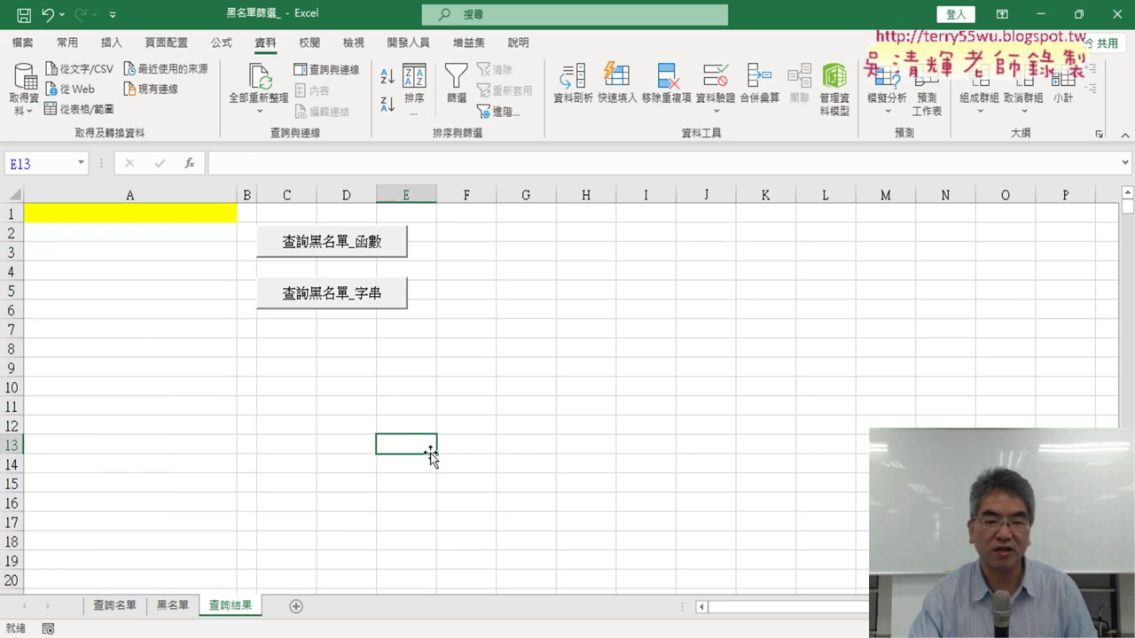
pyautogui.click(114, 606)
pyautogui.scroll(3, 376, 412)
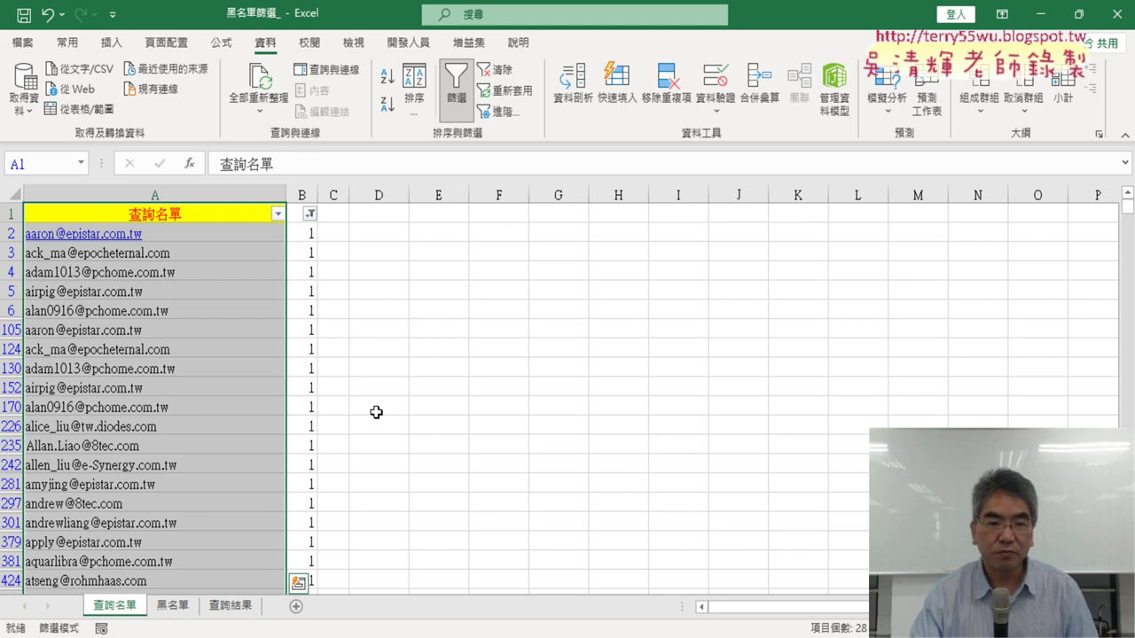
pyautogui.click(457, 105)
pyautogui.click(438, 343)
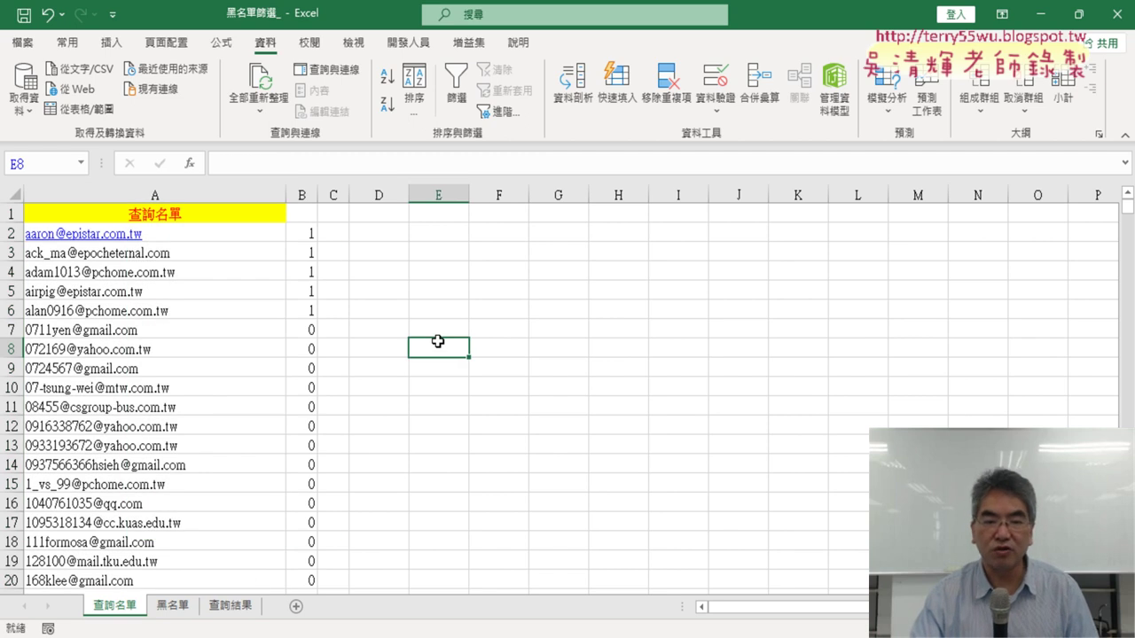
# - Glance at 查詢結果, then inspect the COUNTIF formula in B2 of 查詢名單
pyautogui.click(220, 608)
pyautogui.click(112, 609)
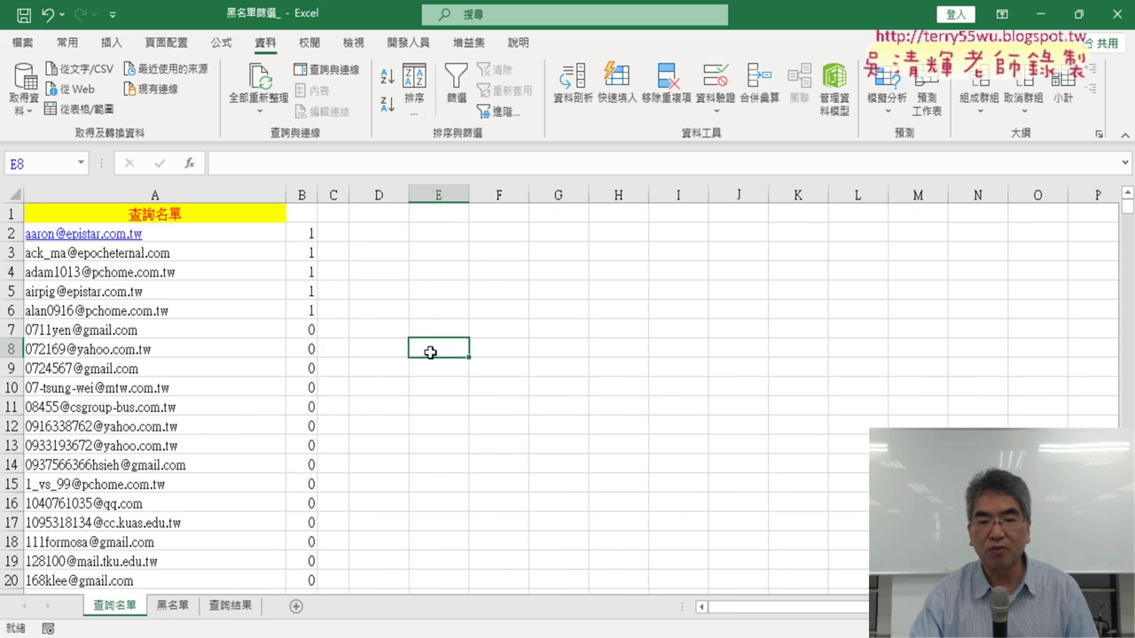
pyautogui.click(302, 235)
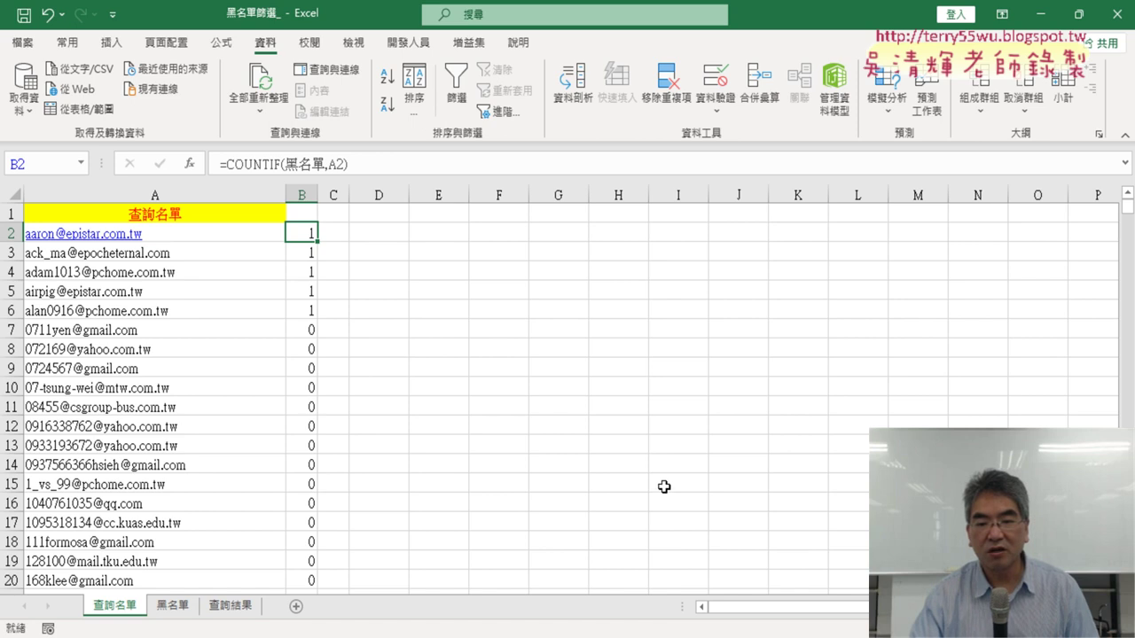
# - Review the COUNTIF formula in B2 of 查詢名單 again
pyautogui.click(253, 606)
pyautogui.click(114, 606)
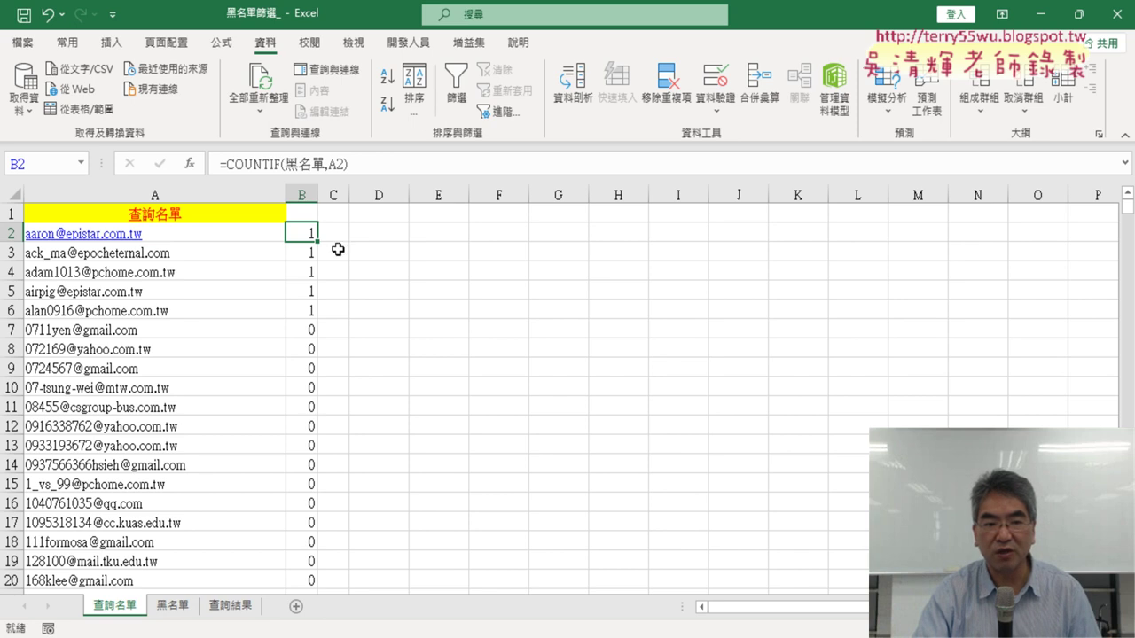
pyautogui.click(510, 310)
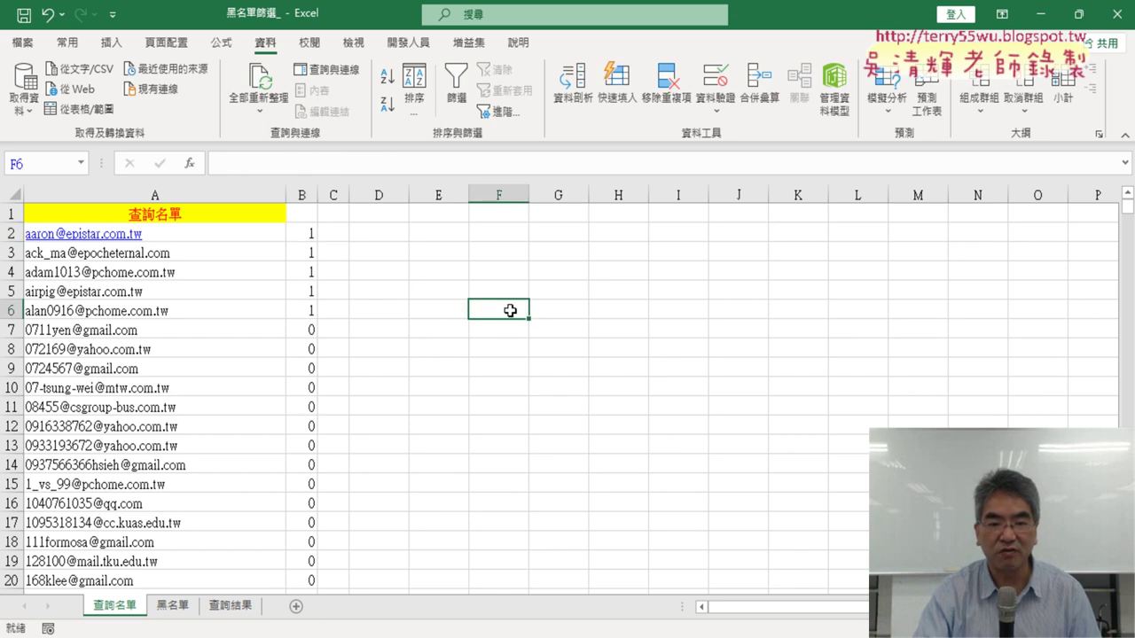
pyautogui.click(304, 229)
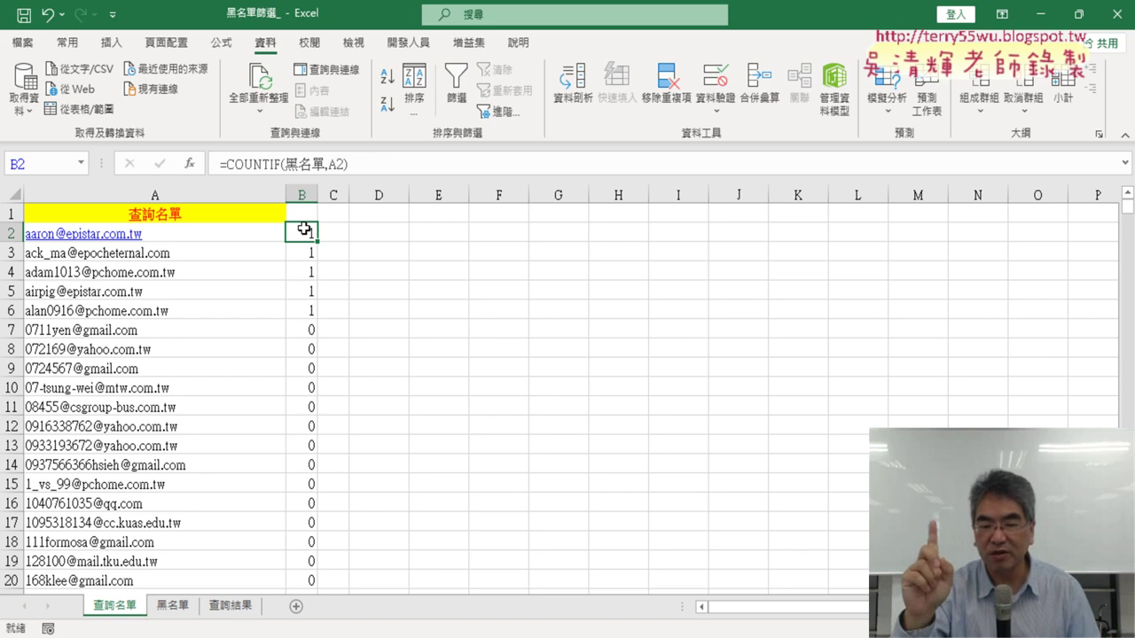
pyautogui.click(507, 288)
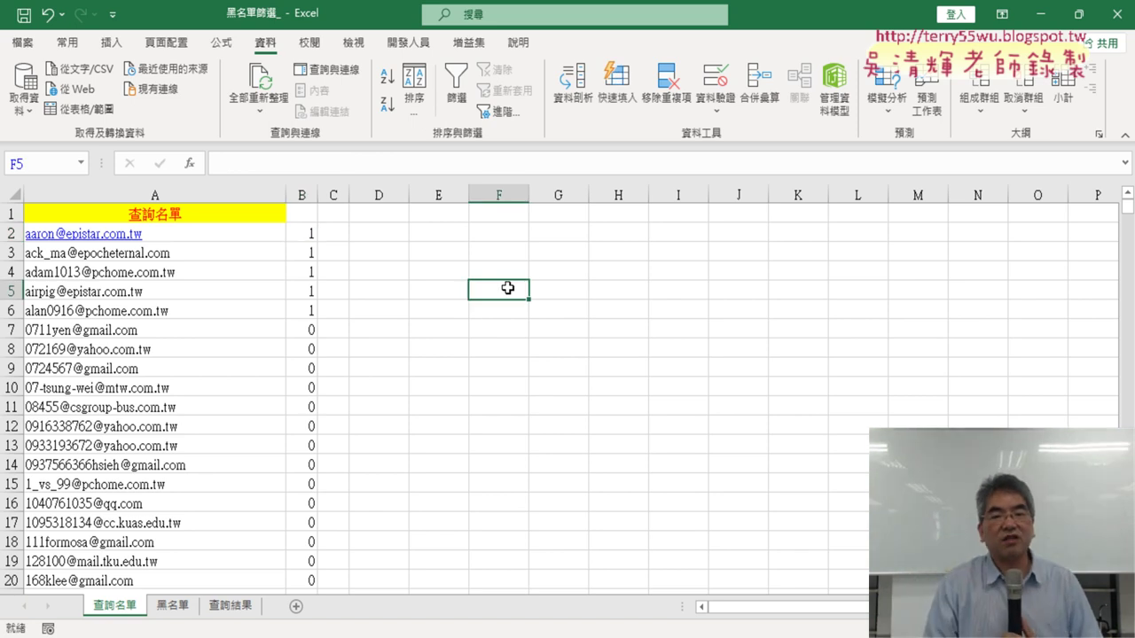
# - Switch back and forth between 查詢名單 and 查詢結果, ending on 查詢結果
pyautogui.click(224, 611)
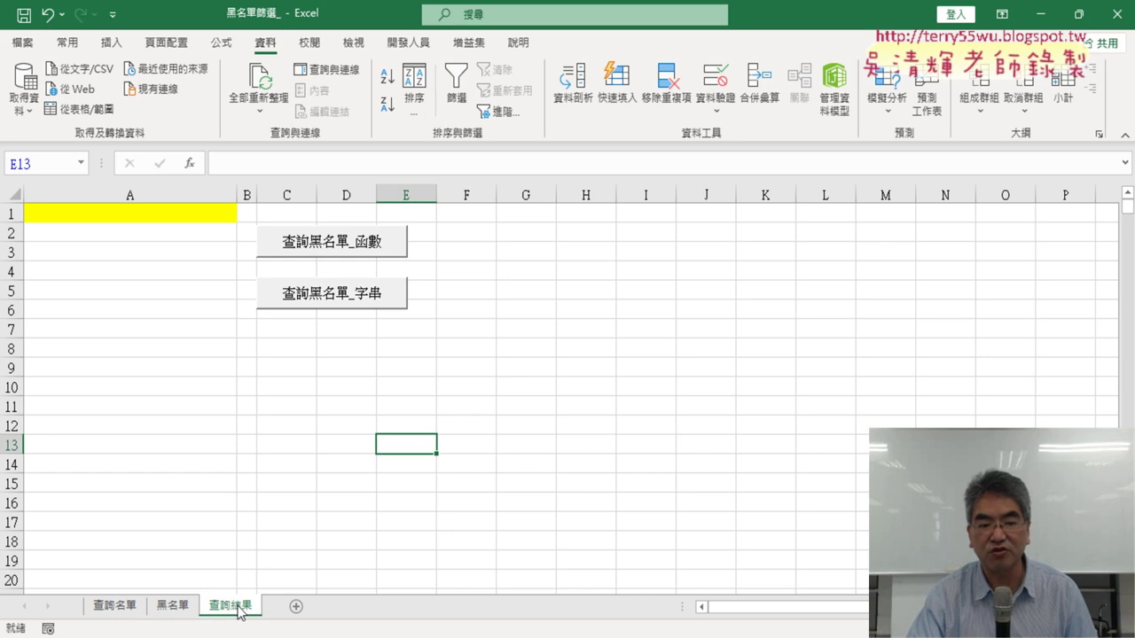
pyautogui.click(110, 607)
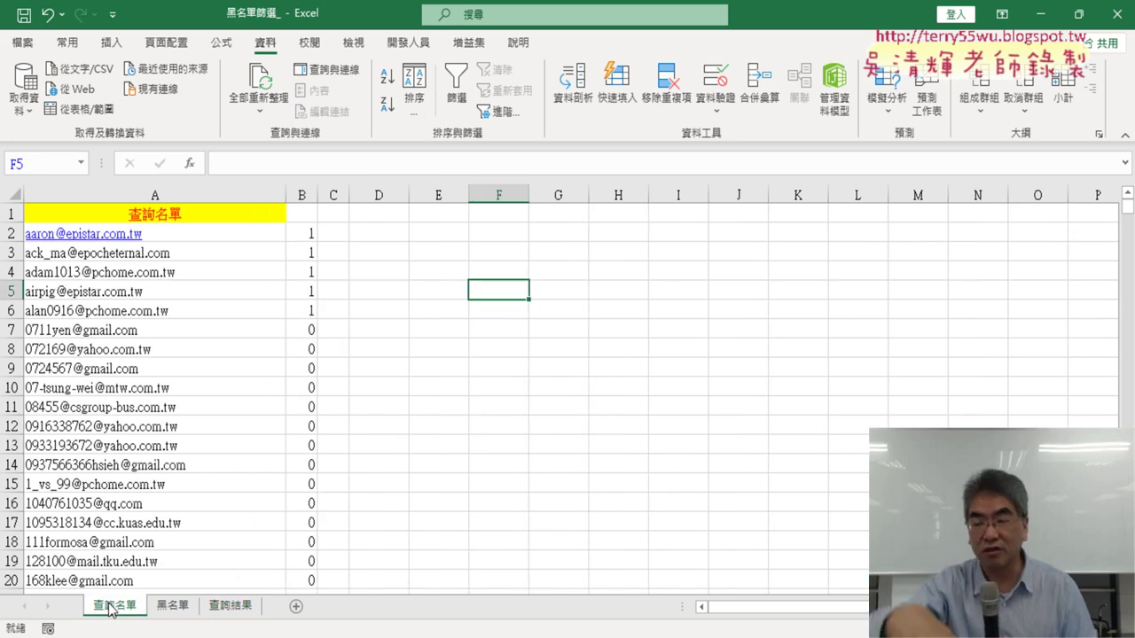
pyautogui.click(241, 610)
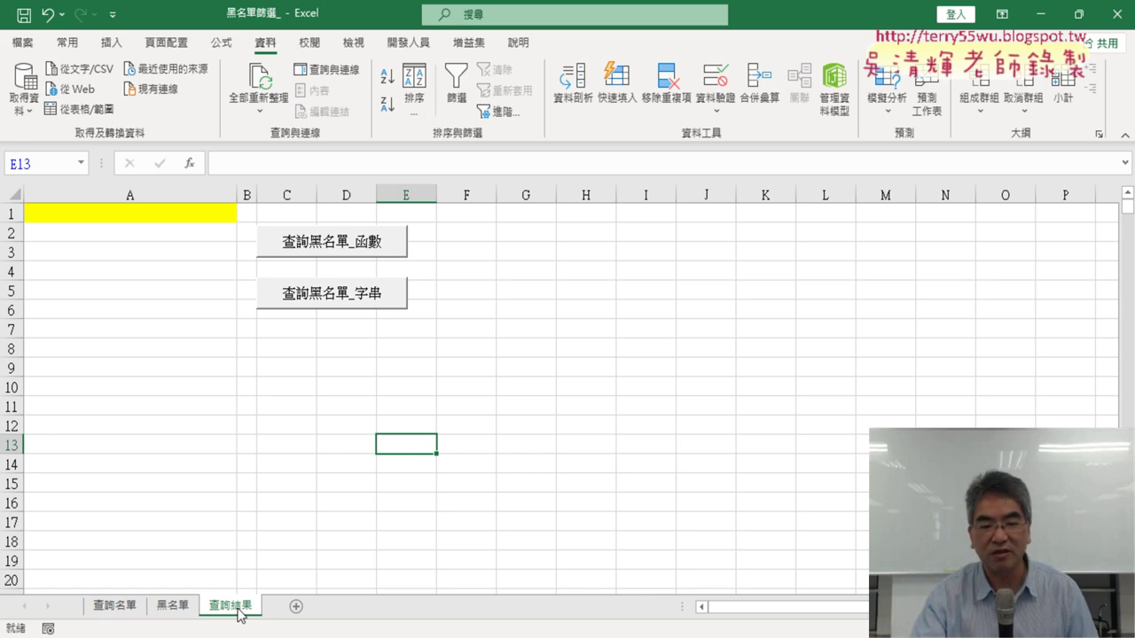
pyautogui.click(115, 611)
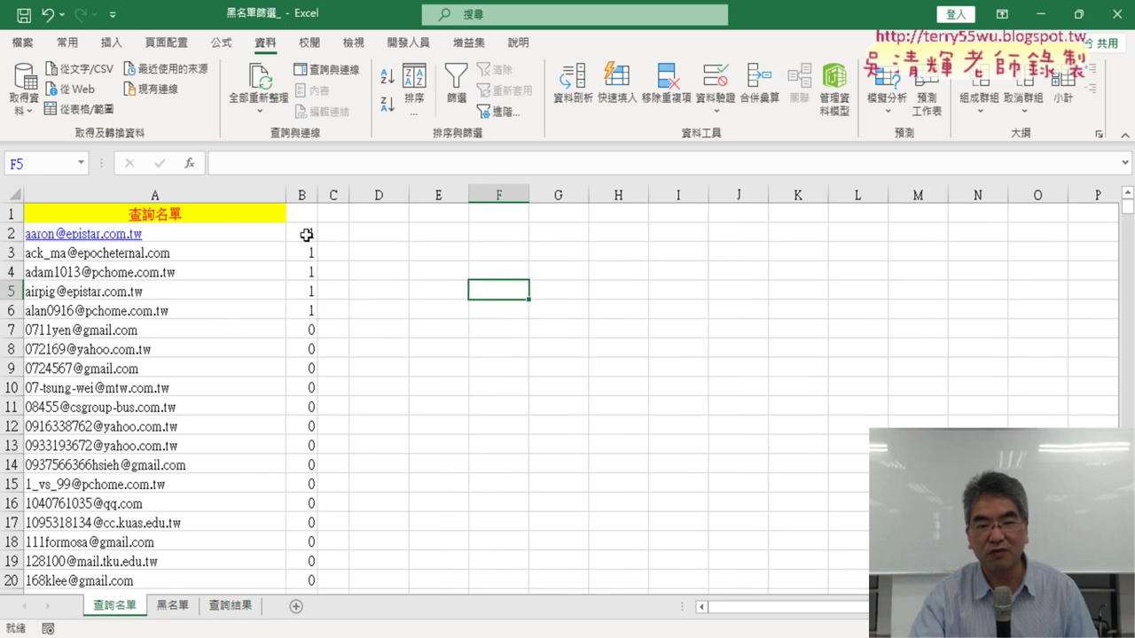
pyautogui.click(233, 610)
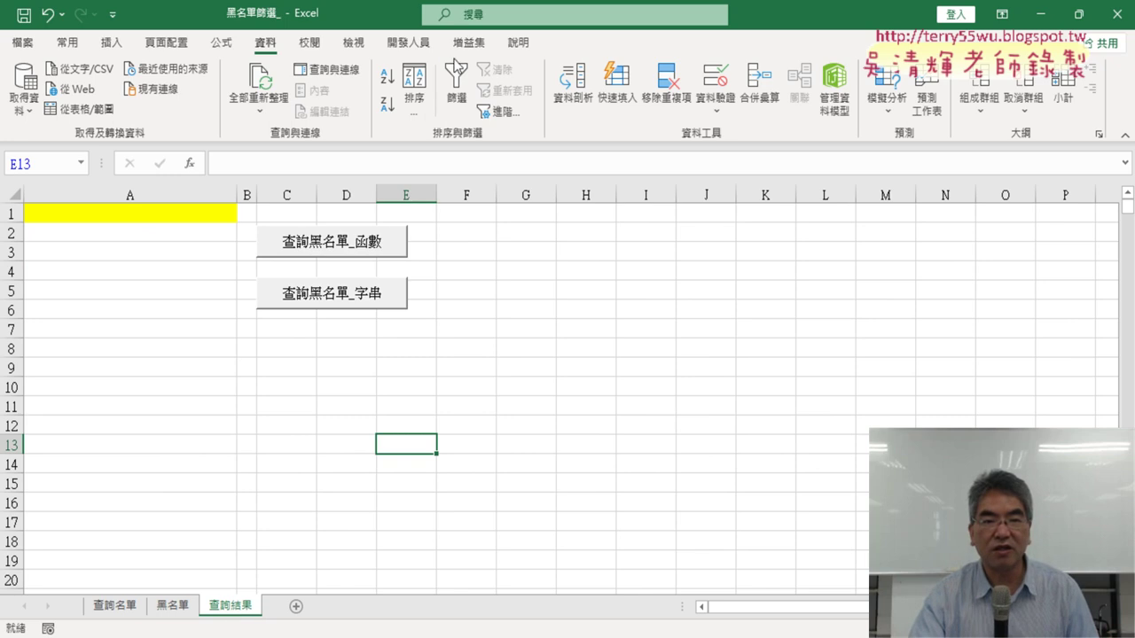
# - Start recording a macro named 黑名單篩選 from the 開發人員 tab
pyautogui.click(408, 42)
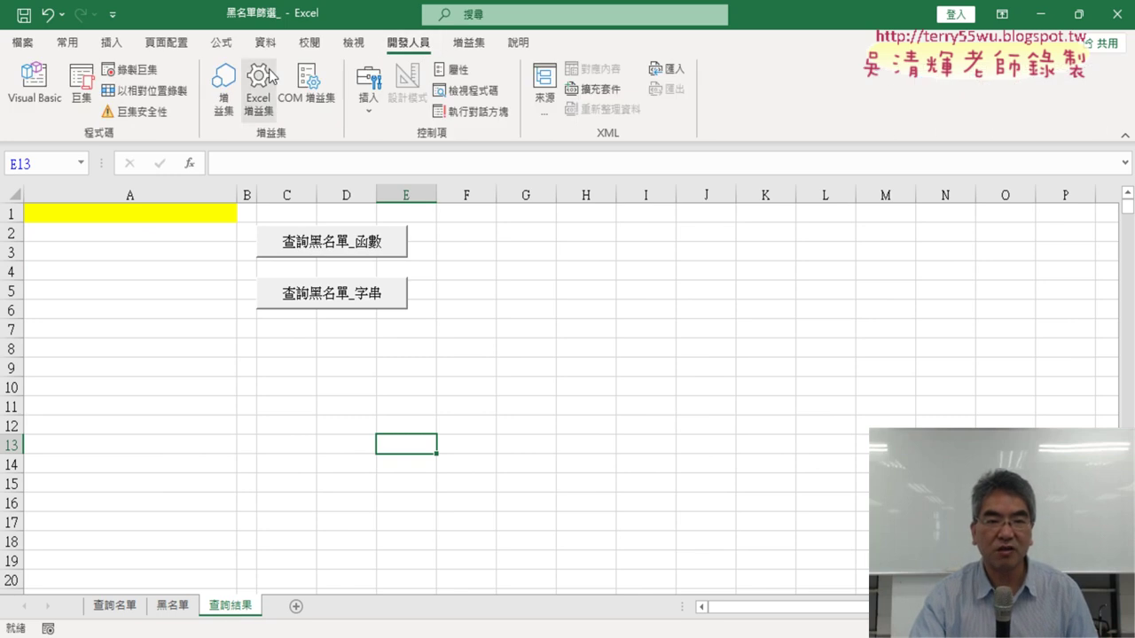
pyautogui.click(129, 70)
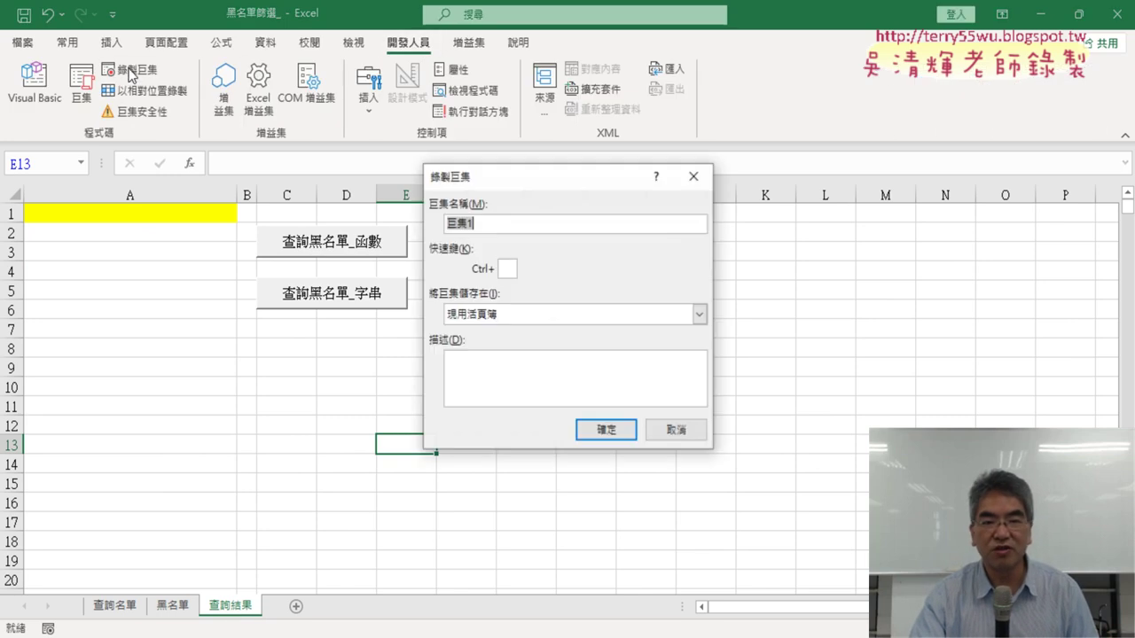
pyautogui.rightClick(475, 228)
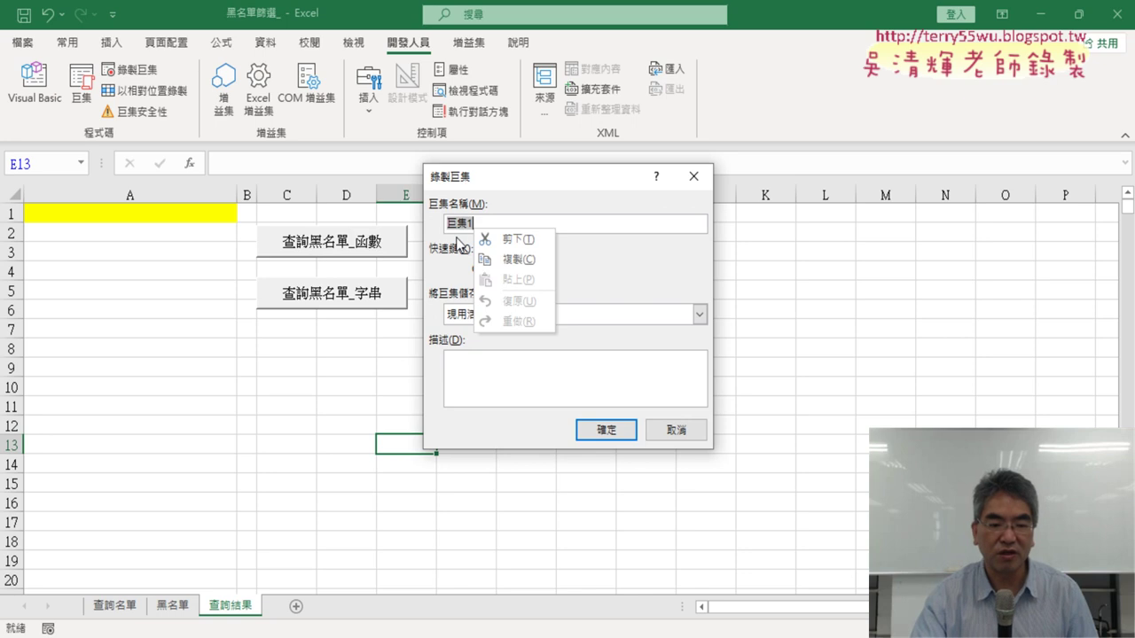
pyautogui.click(494, 222)
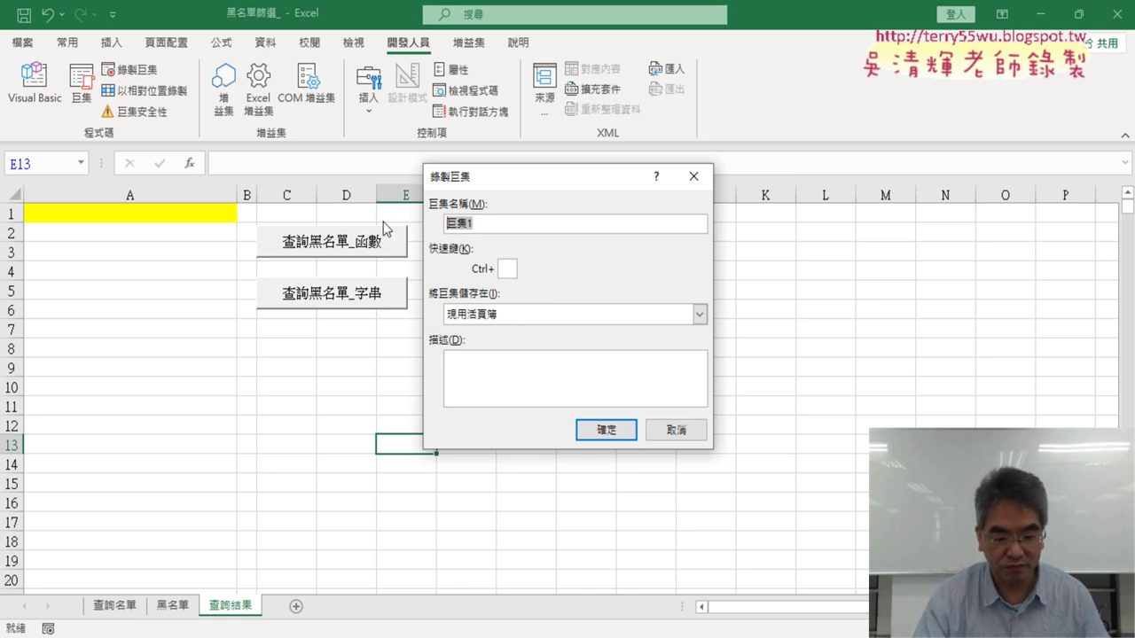
pyautogui.write('h')
pyautogui.press('BackSpace')
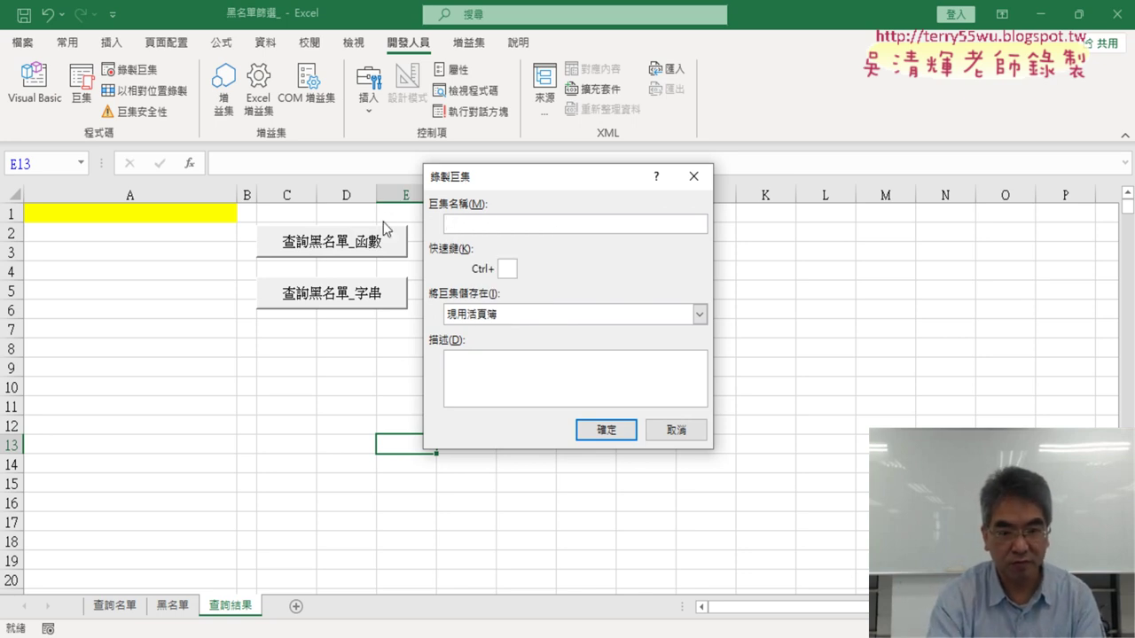
pyautogui.write('黑名單')
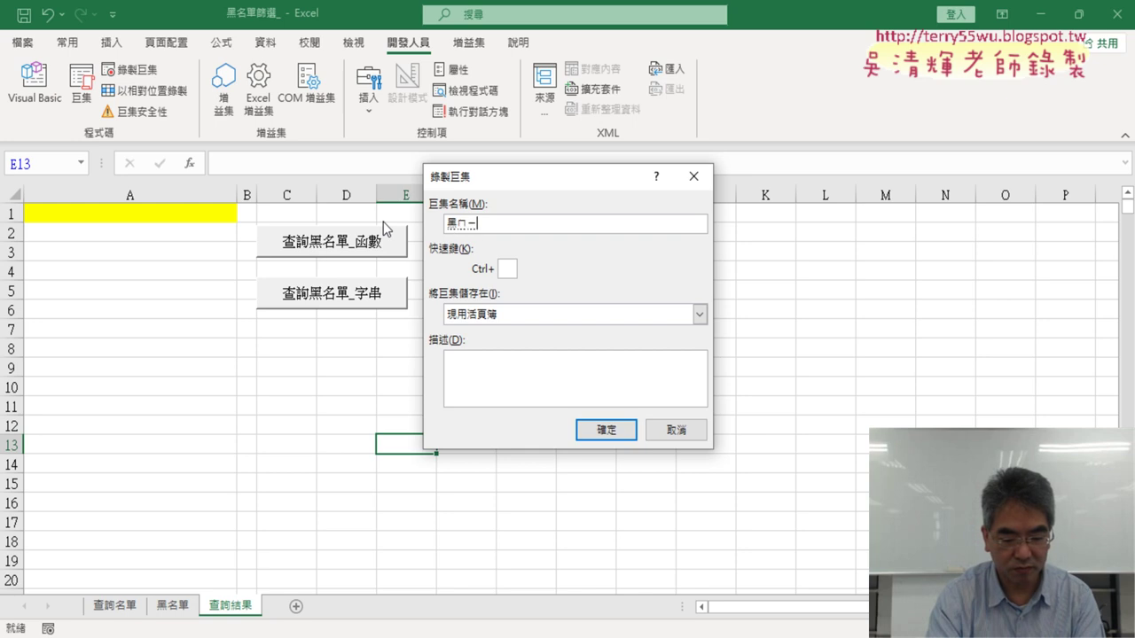
pyautogui.write('篩選')
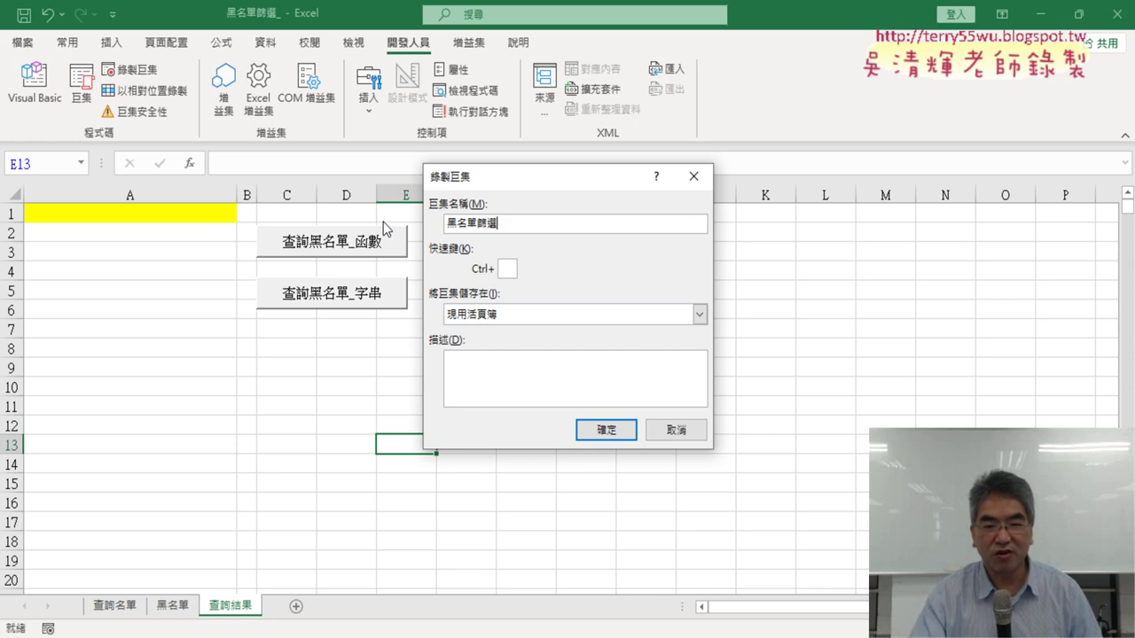
pyautogui.click(589, 435)
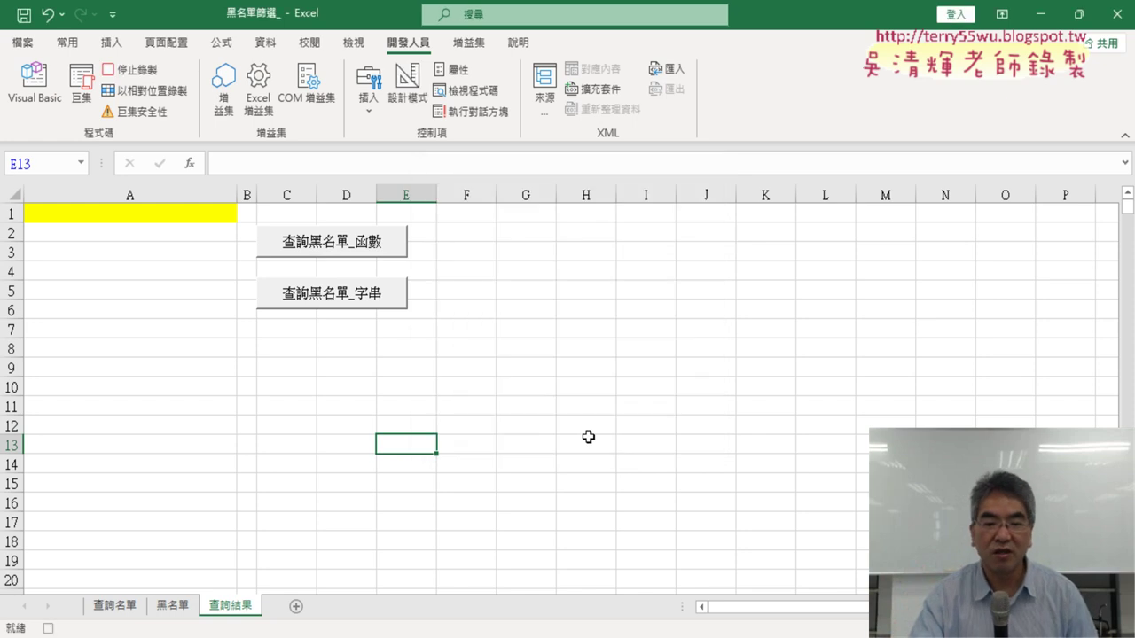
# - On 查詢名單, re-enter =COUNTIF(黑名單,A2) in B2 and fill it down column B
pyautogui.click(127, 612)
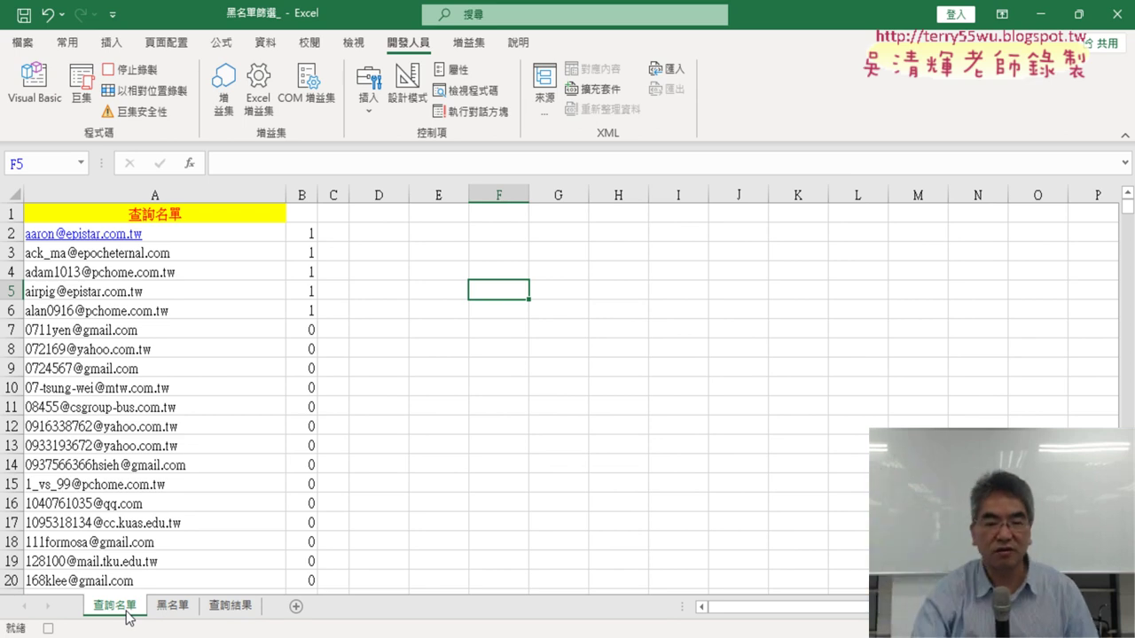
pyautogui.click(298, 237)
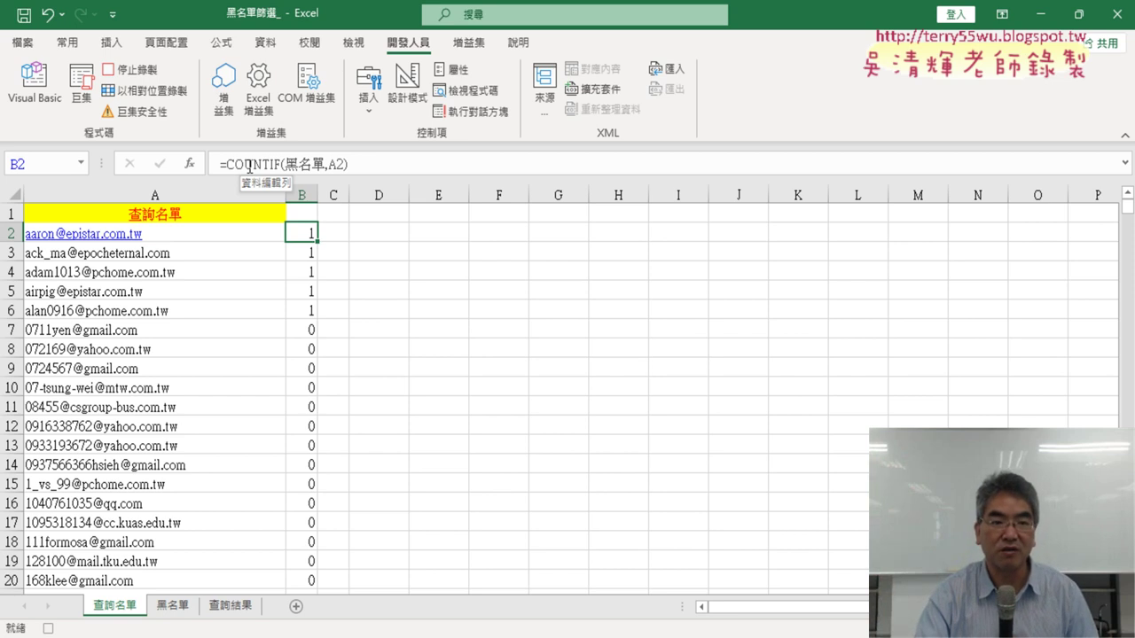
pyautogui.click(250, 166)
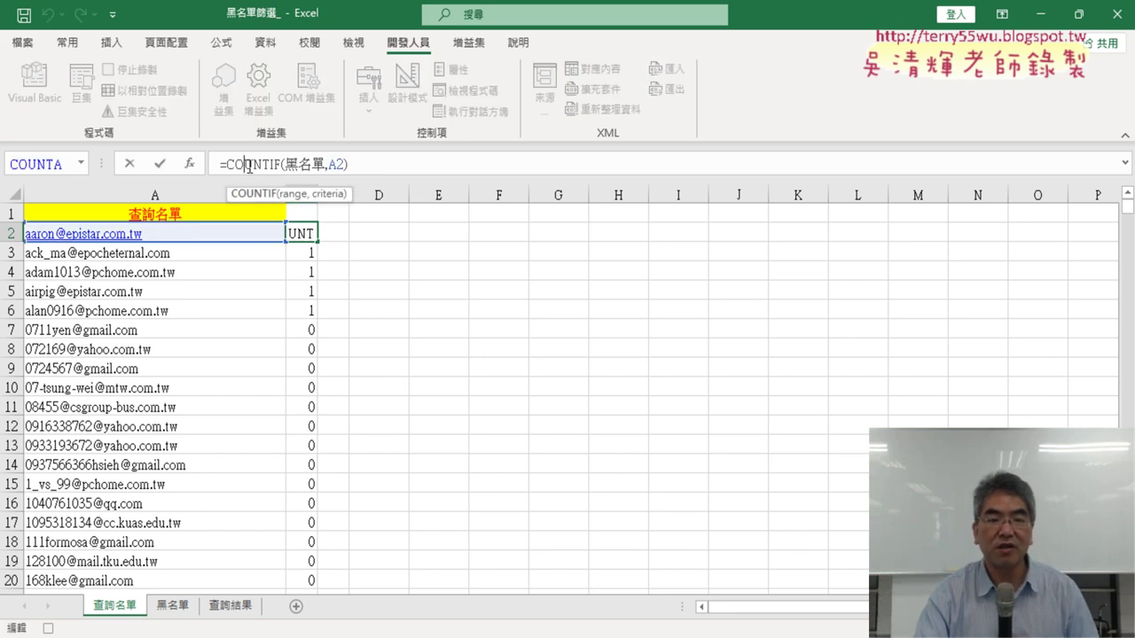
pyautogui.click(161, 163)
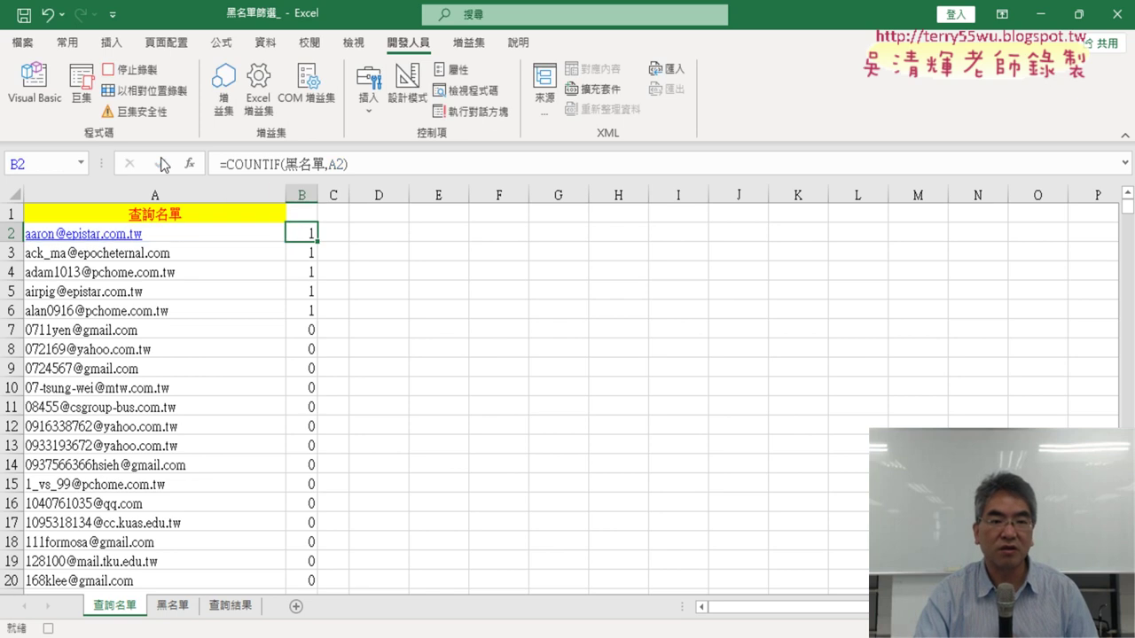
pyautogui.doubleClick(318, 242)
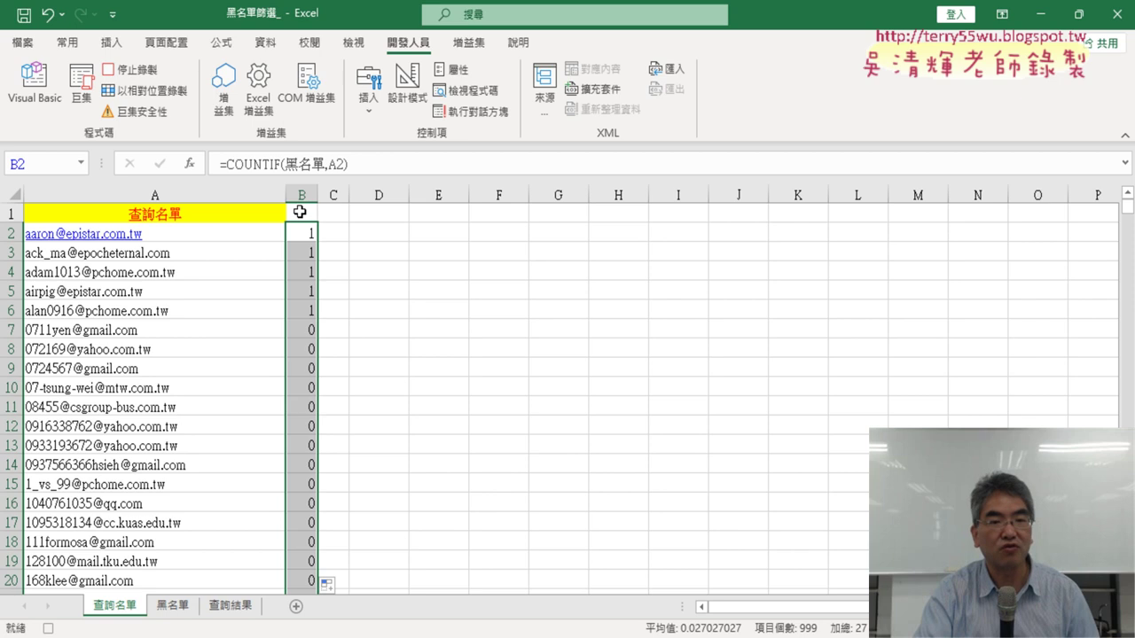
# - Turn on filtering and filter column B of 查詢名單 to show only value 1
pyautogui.click(300, 211)
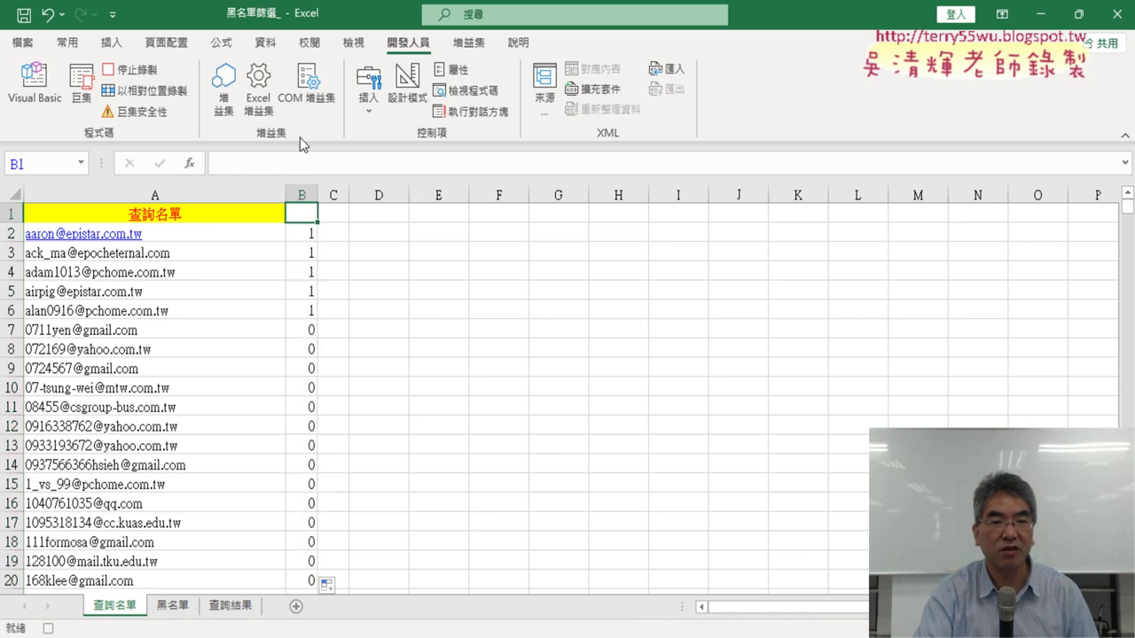
pyautogui.click(264, 43)
pyautogui.click(464, 104)
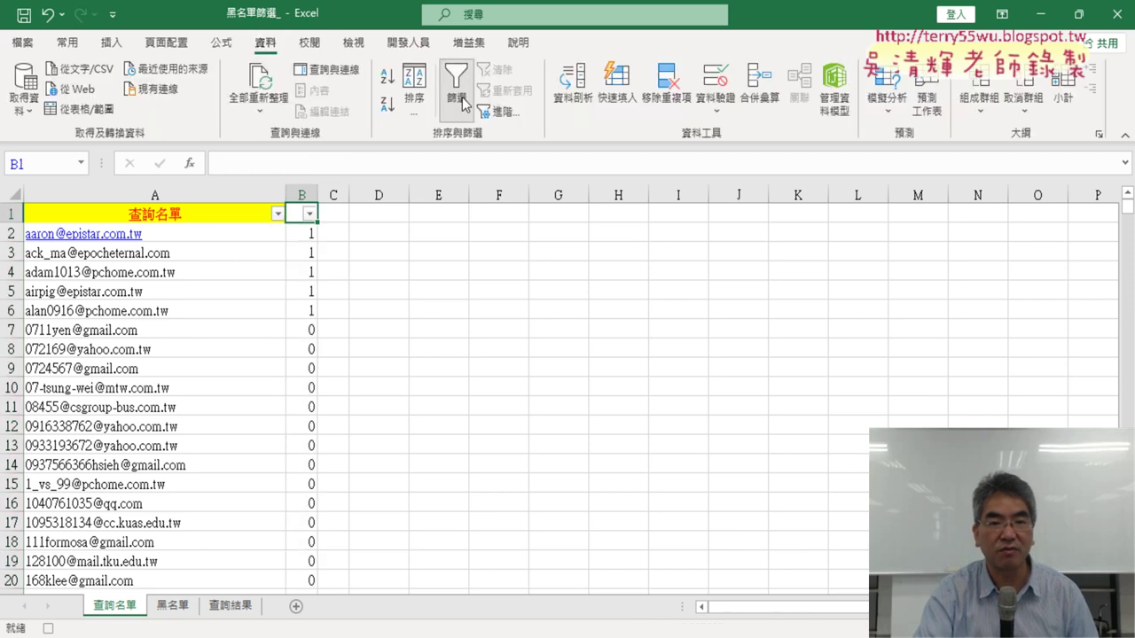
pyautogui.click(309, 213)
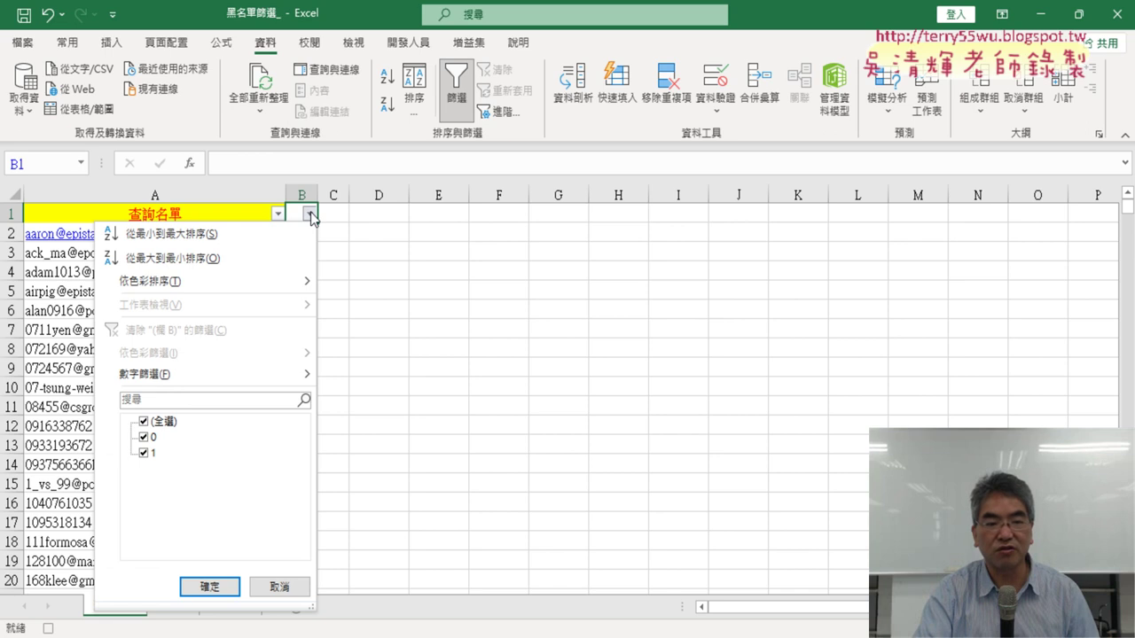
pyautogui.click(147, 427)
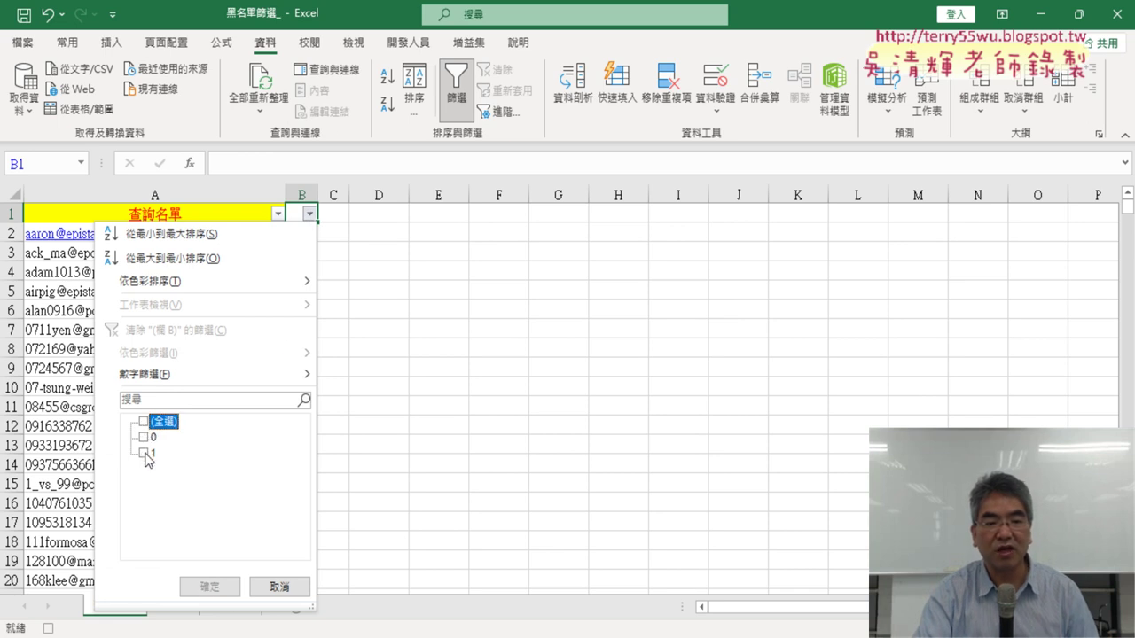
pyautogui.click(145, 454)
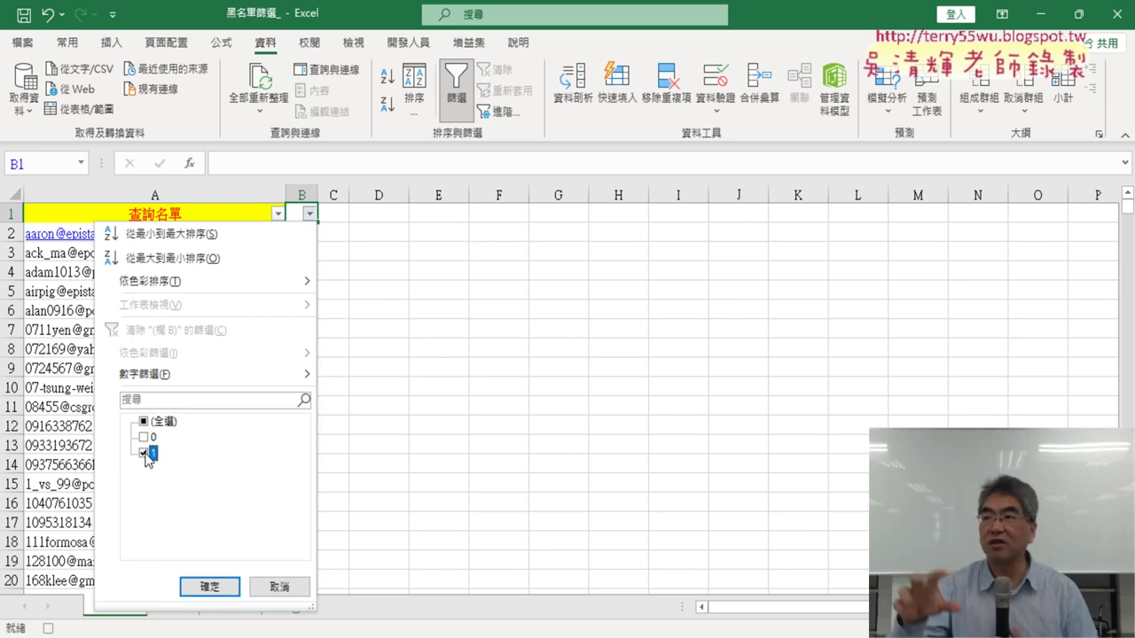
pyautogui.click(213, 587)
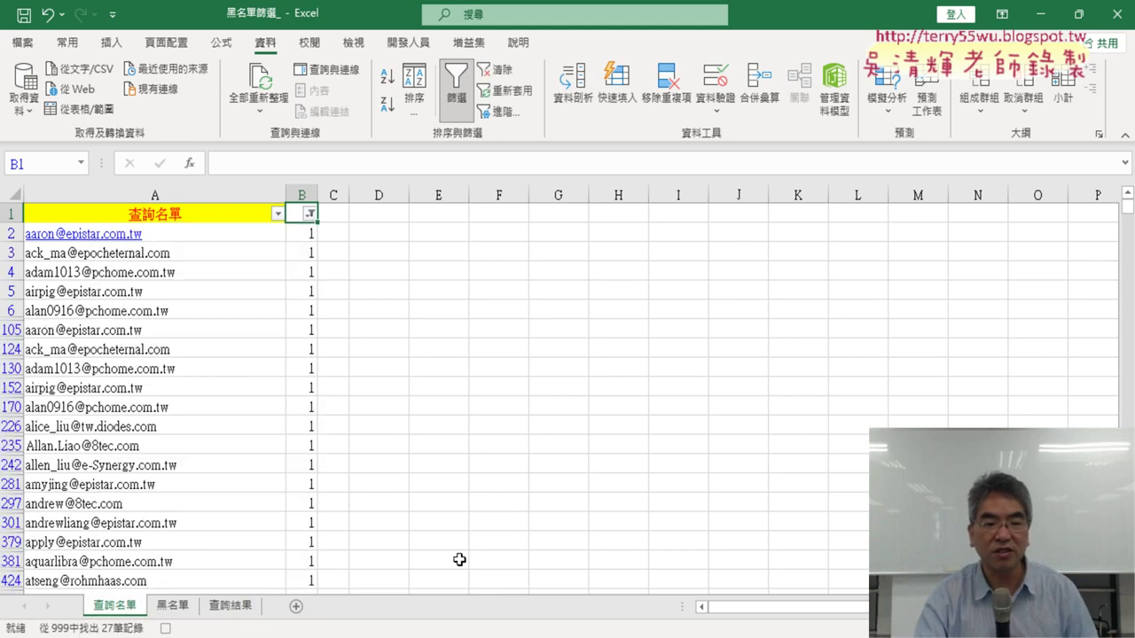
# - Copy the filtered email column from A1 down and switch to 查詢結果
pyautogui.click(163, 213)
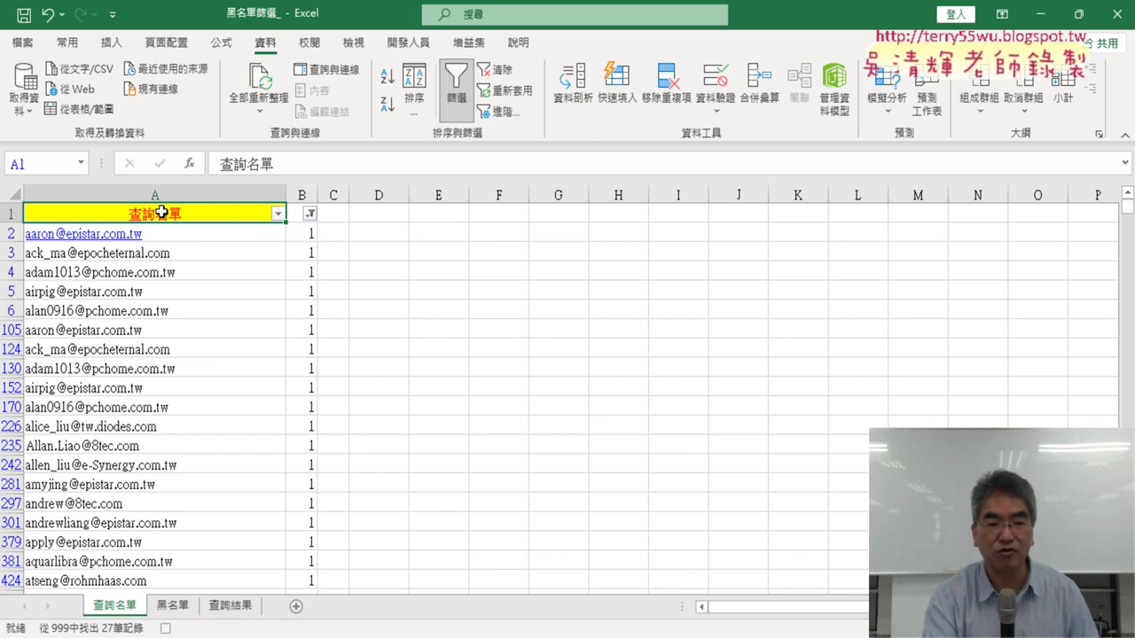
pyautogui.hotkey('ctrl', 'shift', 'Down')
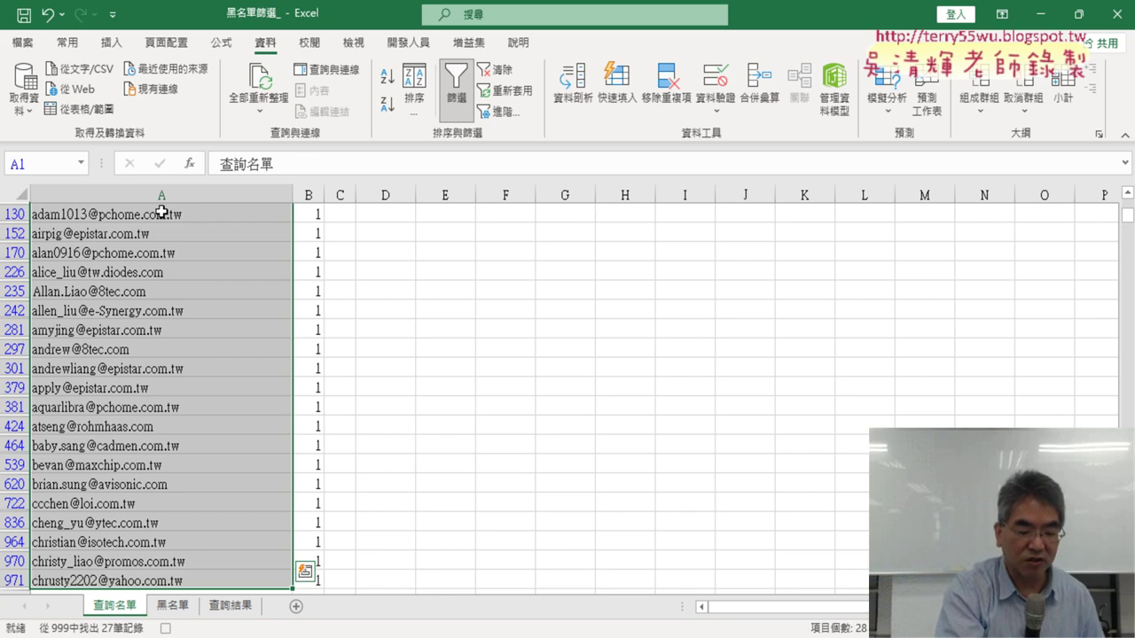
pyautogui.hotkey('ctrl', 'c')
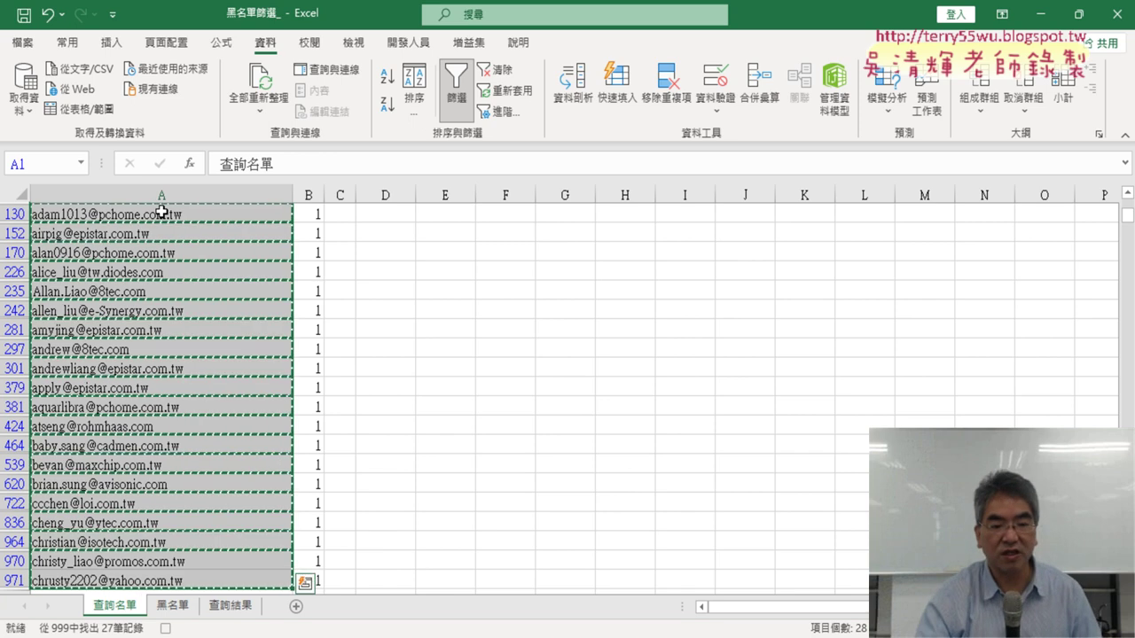
pyautogui.click(238, 610)
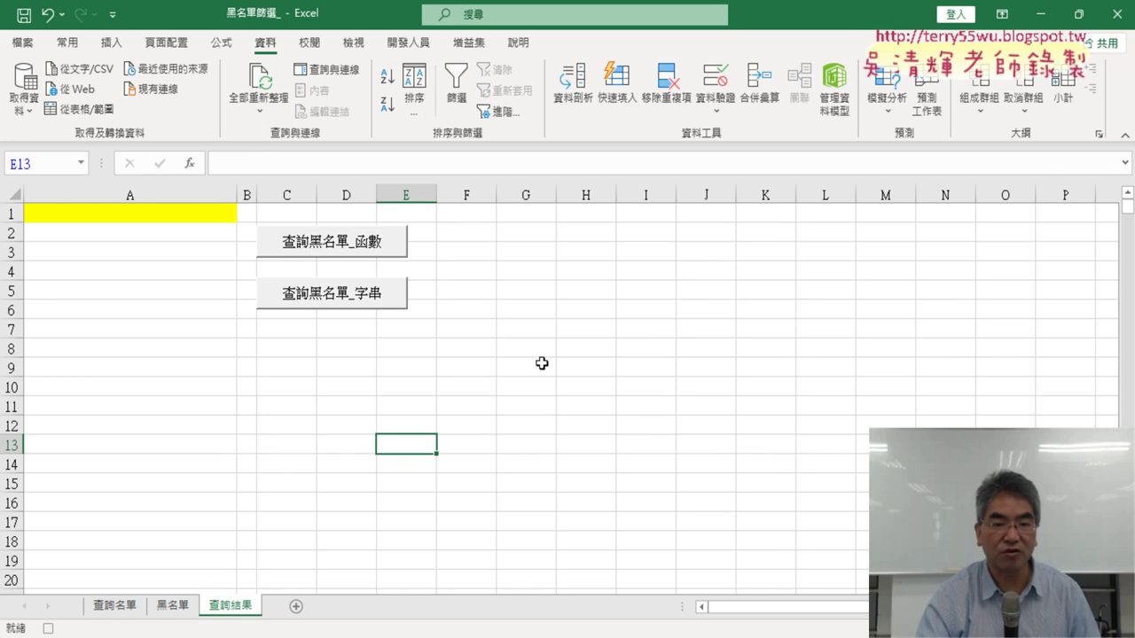
# - Paste the filtered email list into cell A1 of 查詢結果
pyautogui.click(130, 216)
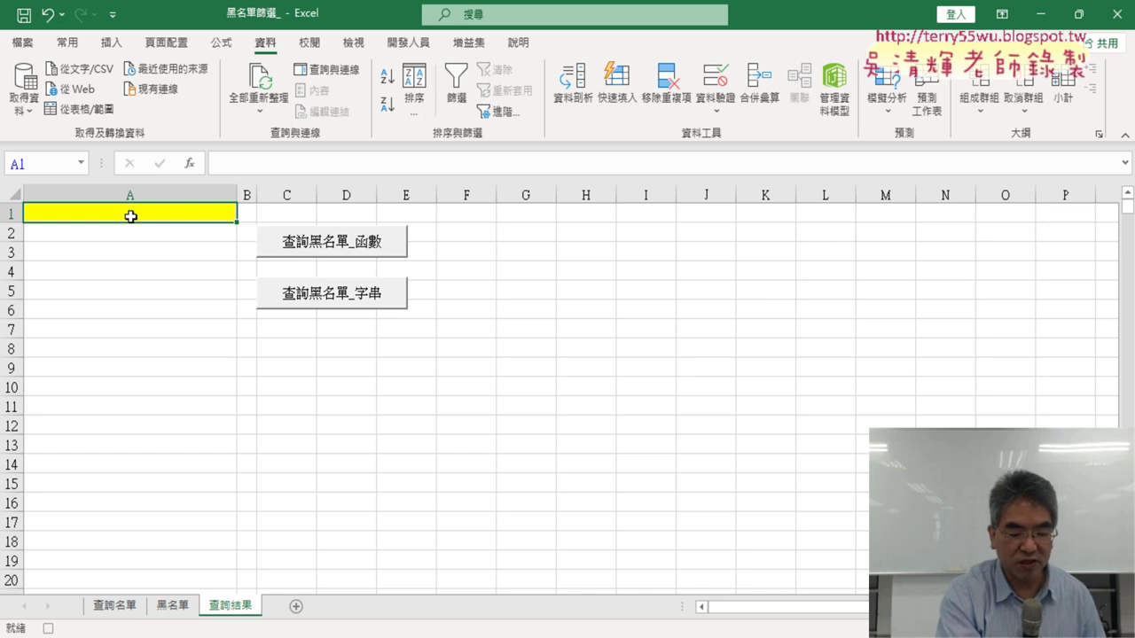
pyautogui.hotkey('ctrl', 'v')
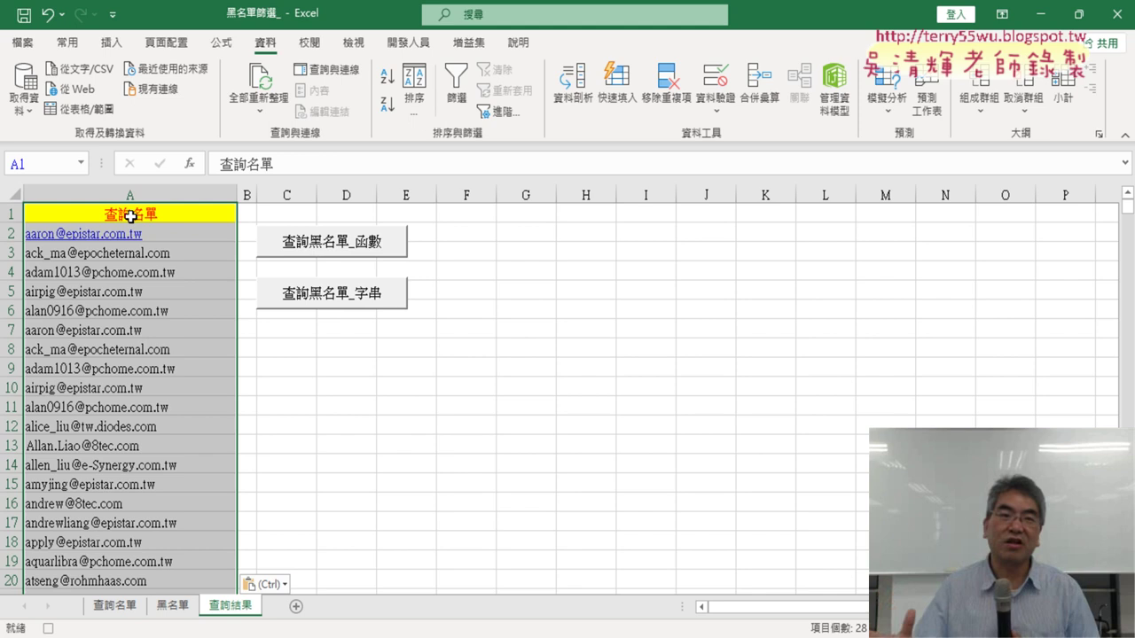
pyautogui.click(408, 42)
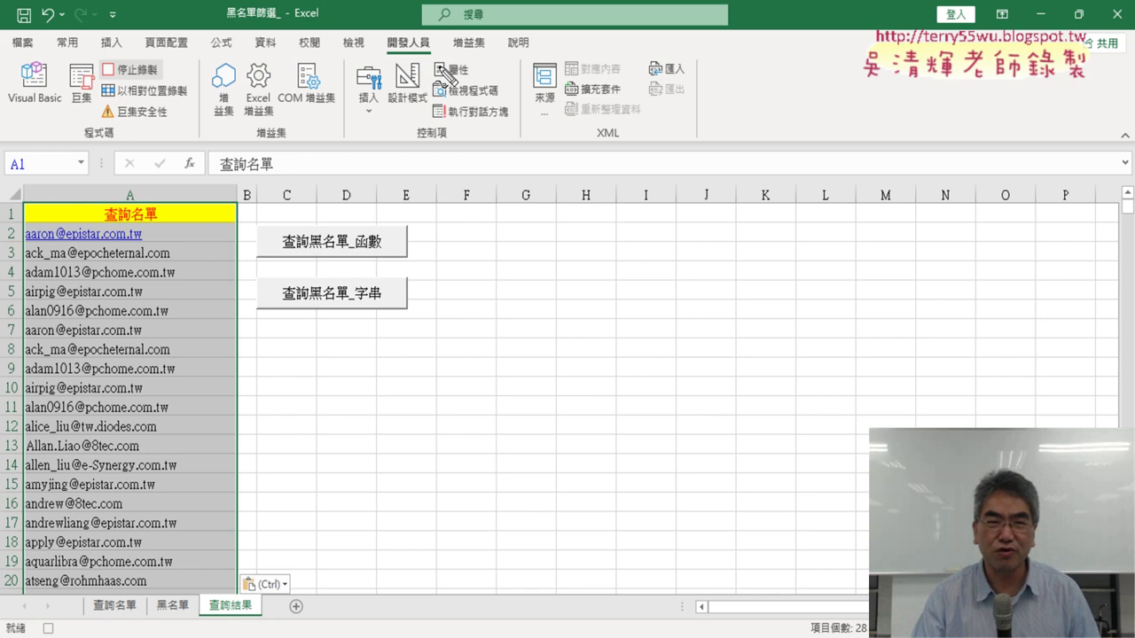
# - Stop the macro recording and glance at the macro list
pyautogui.moveTo(440, 36); pyautogui.dragTo(434, 39)
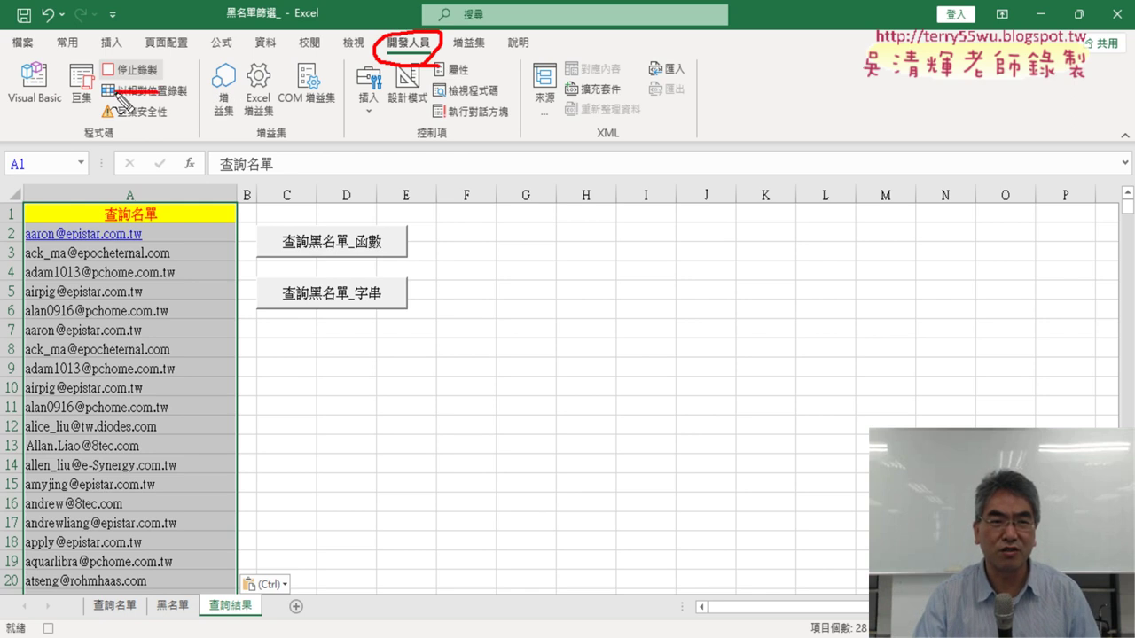
pyautogui.moveTo(133, 93); pyautogui.dragTo(172, 105)
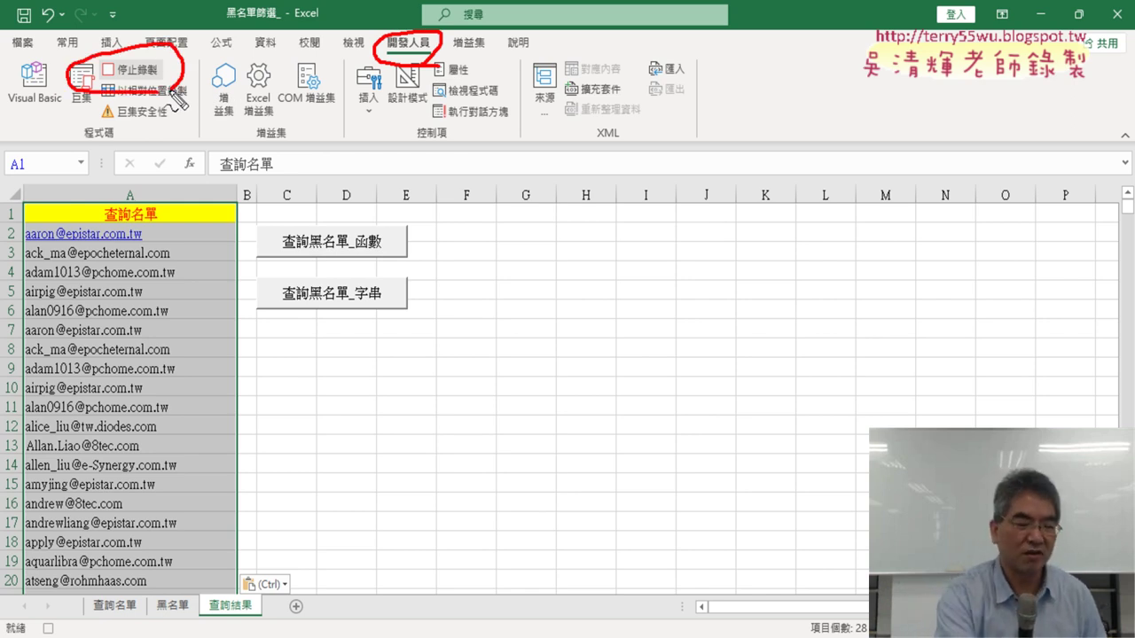
pyautogui.press('Escape')
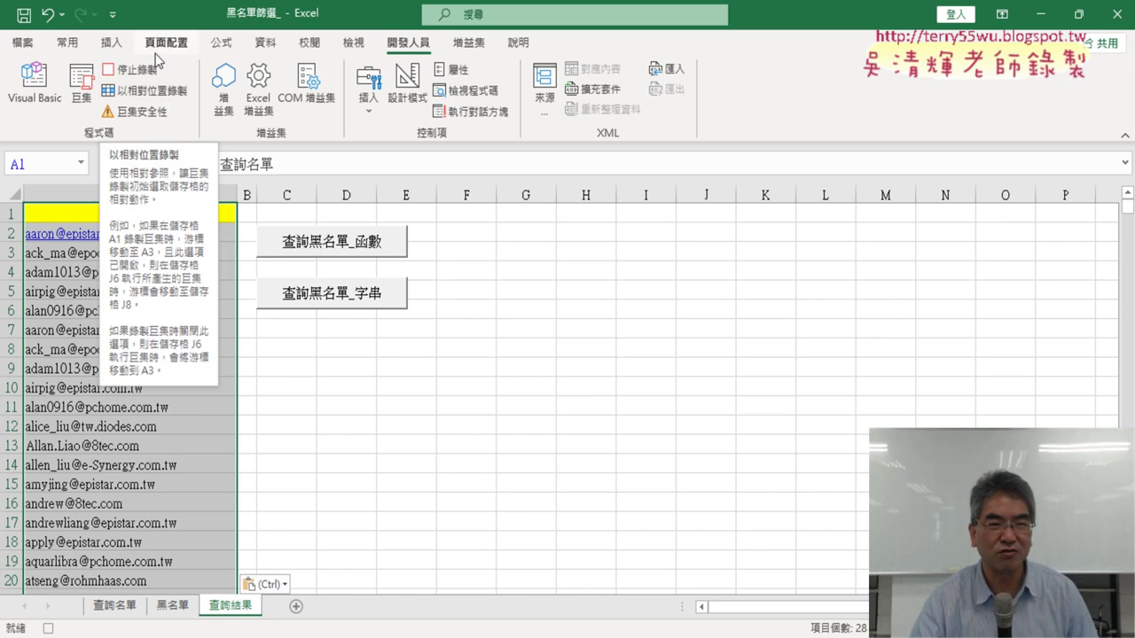
pyautogui.click(151, 72)
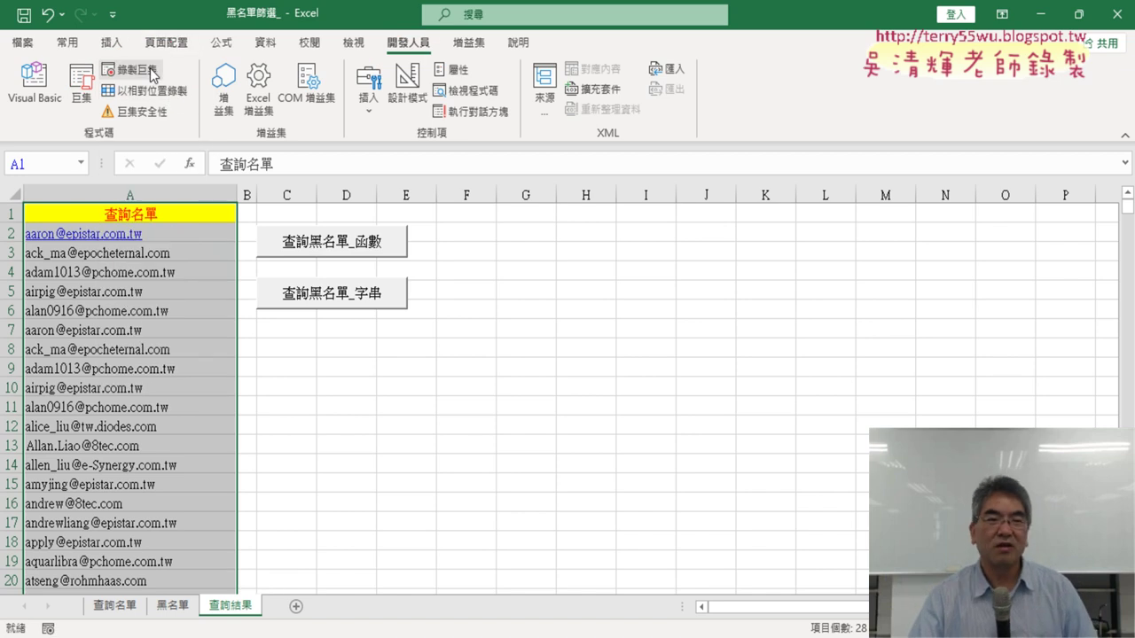
pyautogui.click(81, 84)
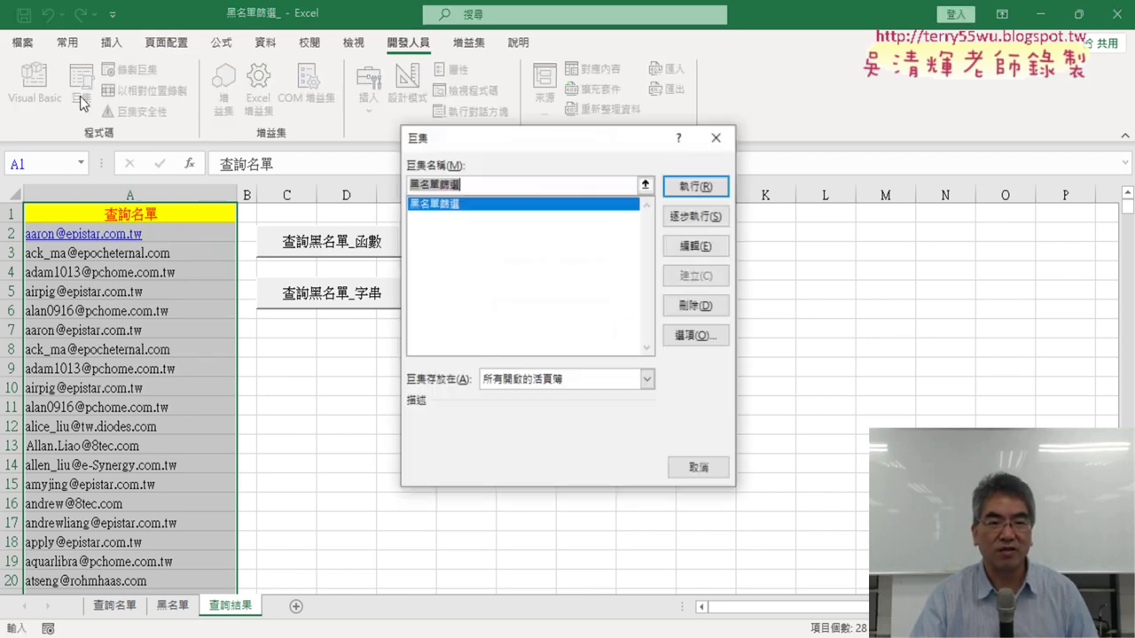
pyautogui.click(716, 138)
# - Test 黑名單篩選 three times: clear column A, then run the macro to refill it
pyautogui.click(175, 194)
pyautogui.press('Delete')
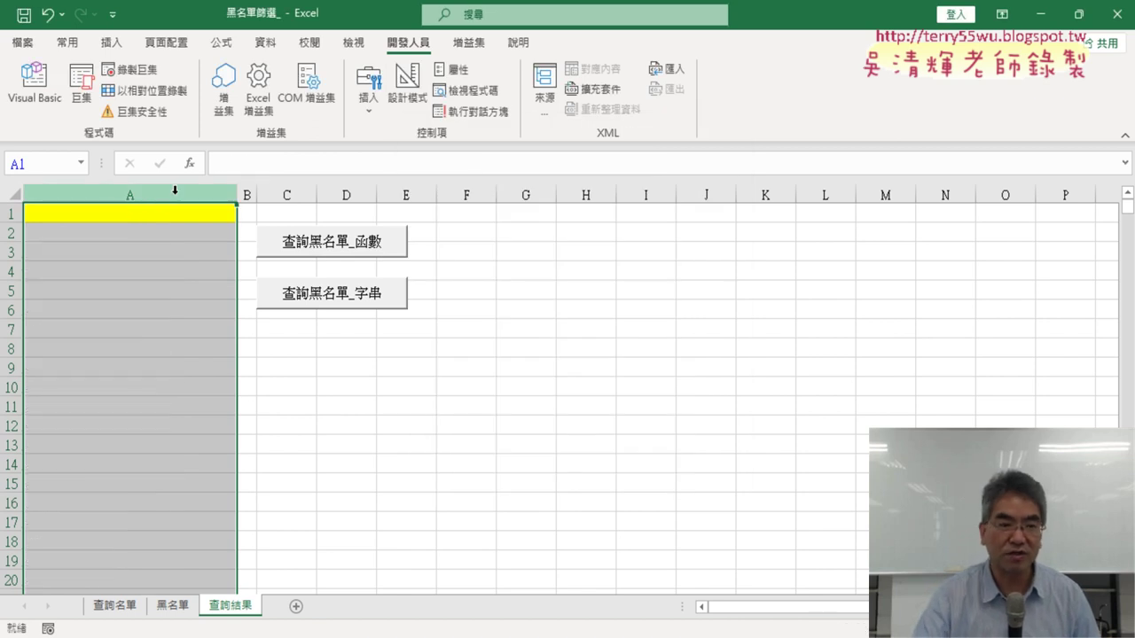
pyautogui.click(82, 85)
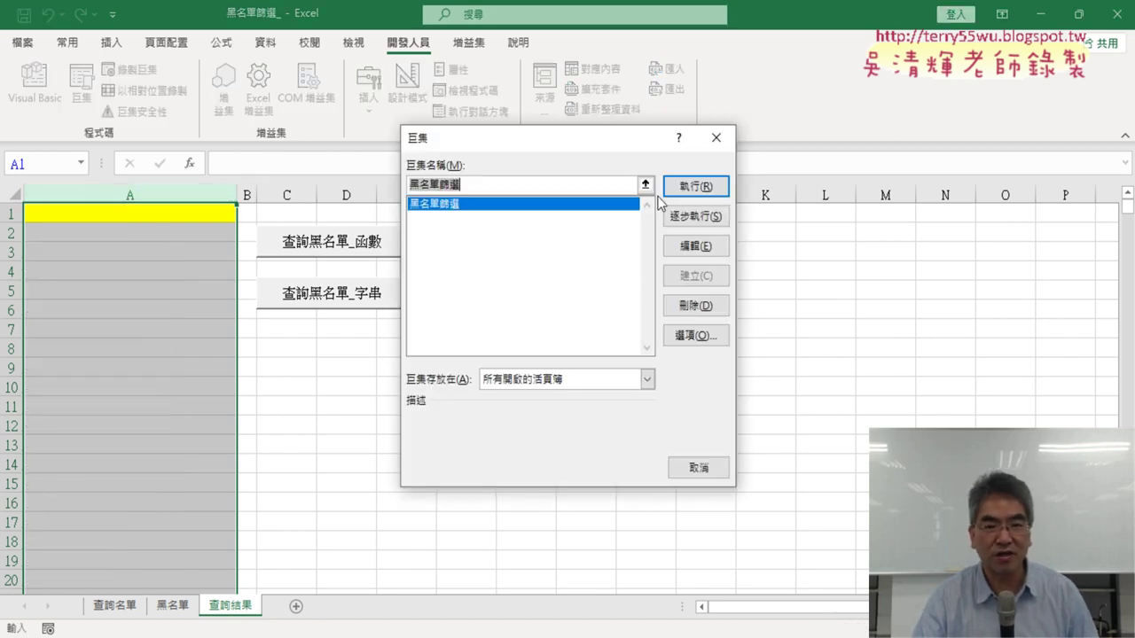
pyautogui.click(694, 187)
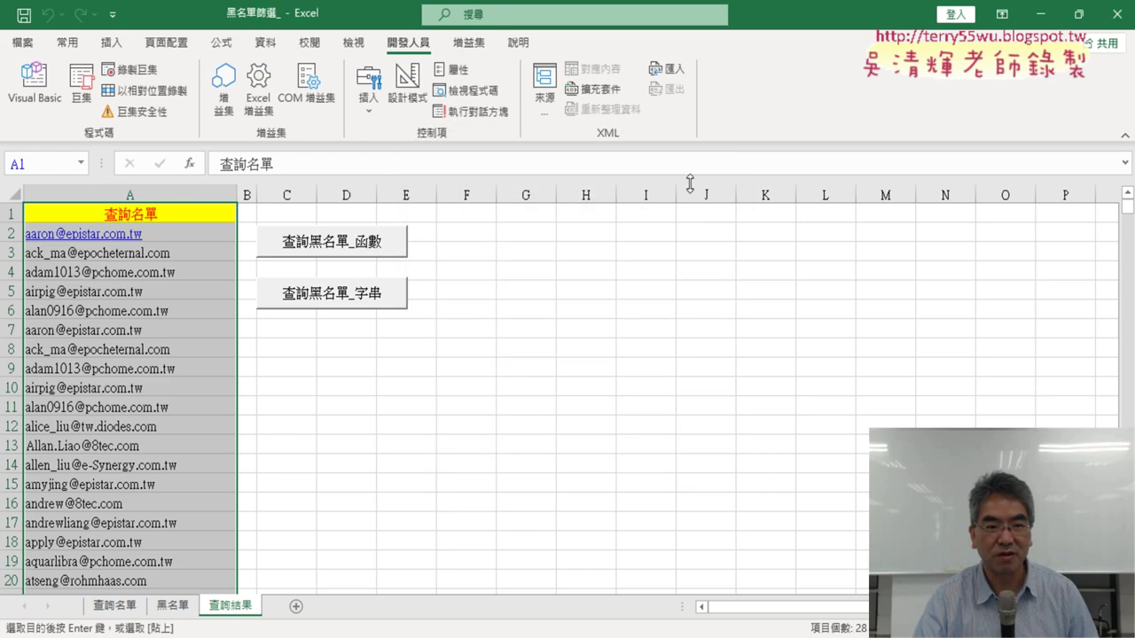
pyautogui.click(177, 196)
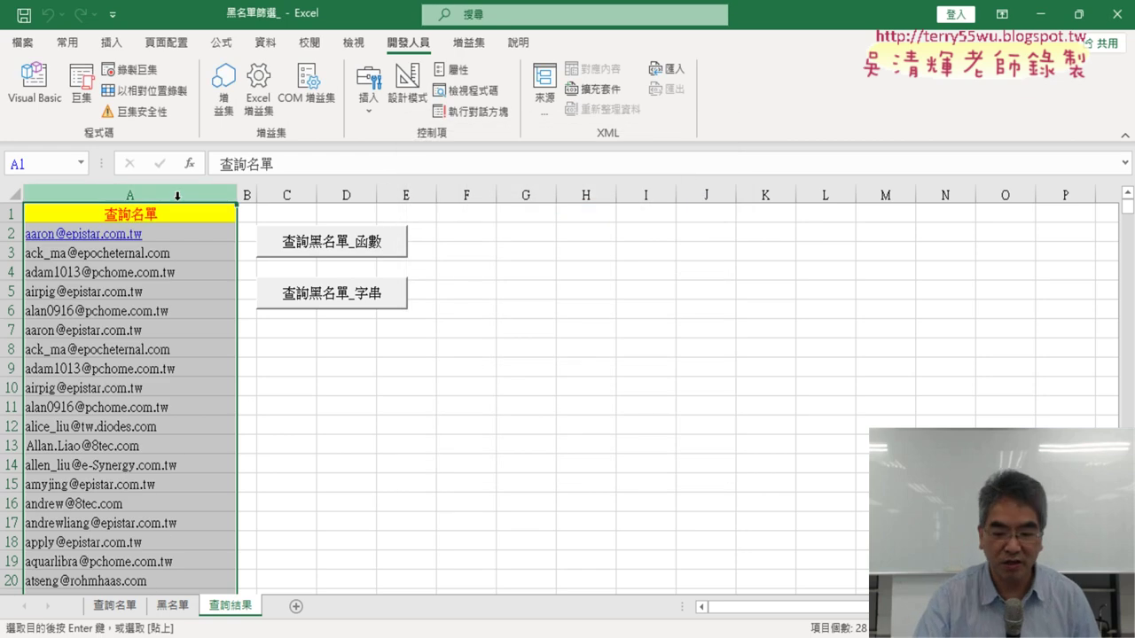
pyautogui.press('Delete')
pyautogui.click(80, 85)
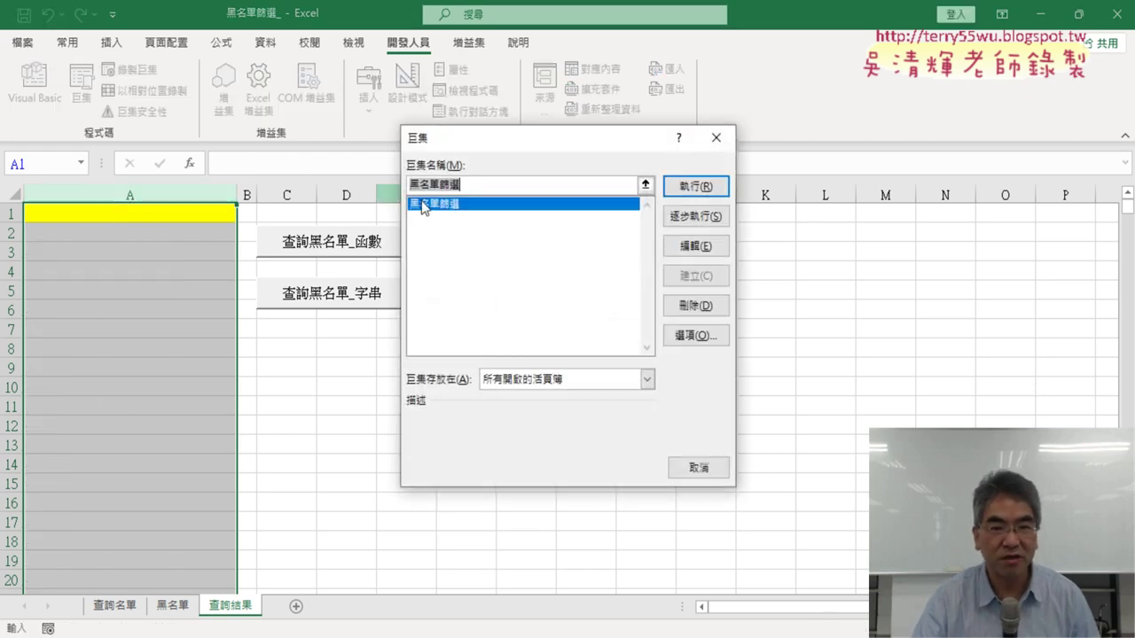
pyautogui.click(709, 188)
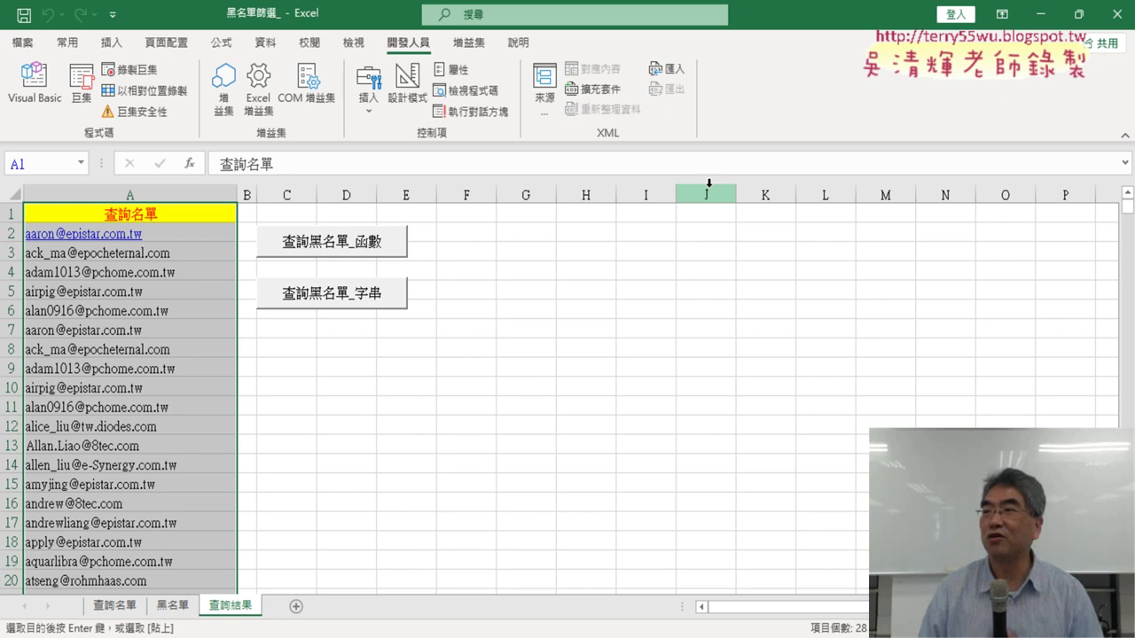
pyautogui.click(197, 202)
pyautogui.press('Delete')
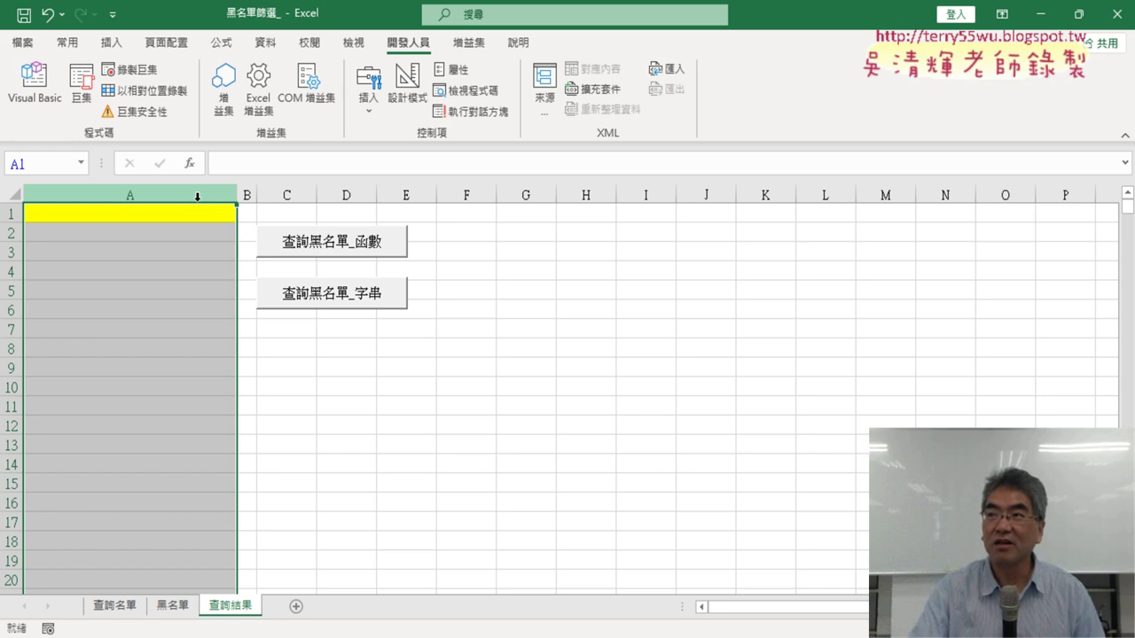
pyautogui.click(82, 99)
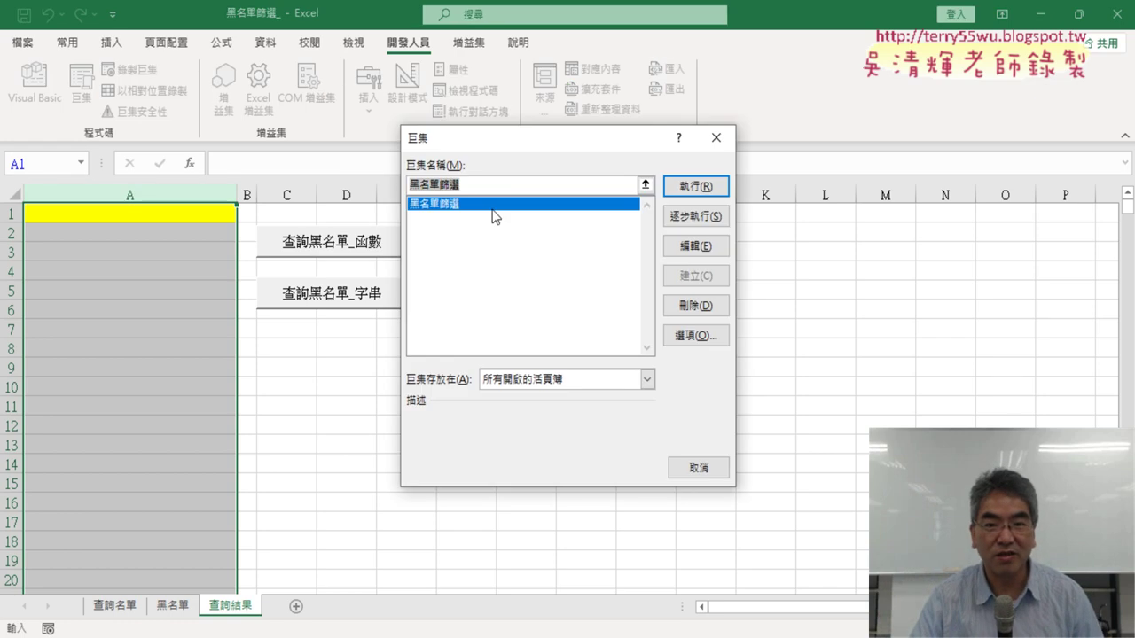
pyautogui.click(677, 184)
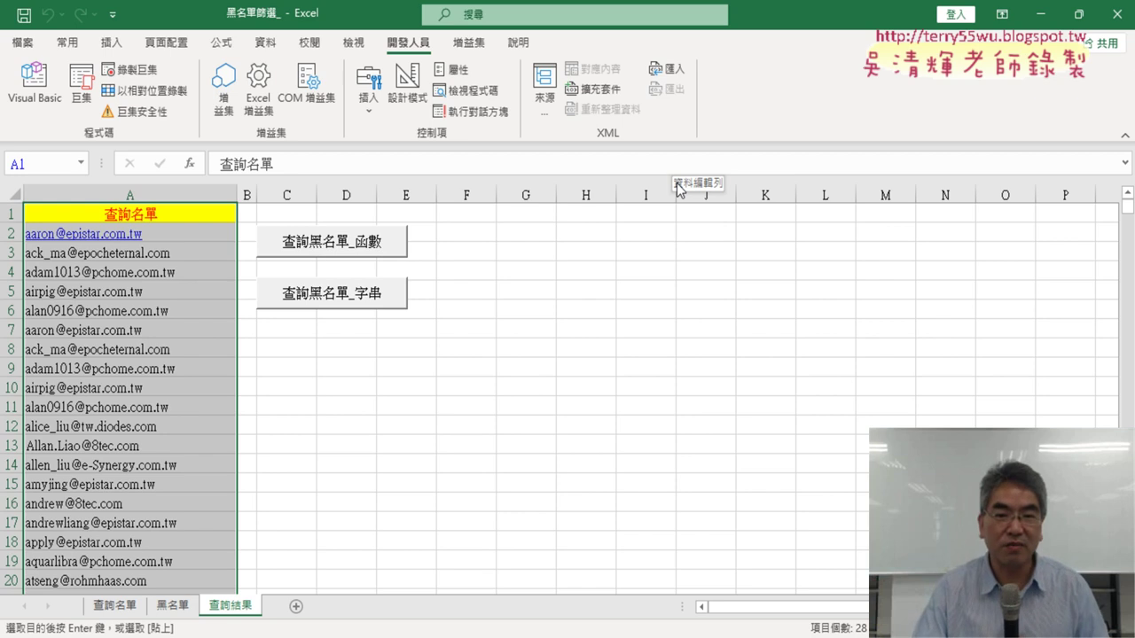
# - Open the macro assignment for the 查詢黑名單_函數 button, then cancel without changes
pyautogui.rightClick(359, 240)
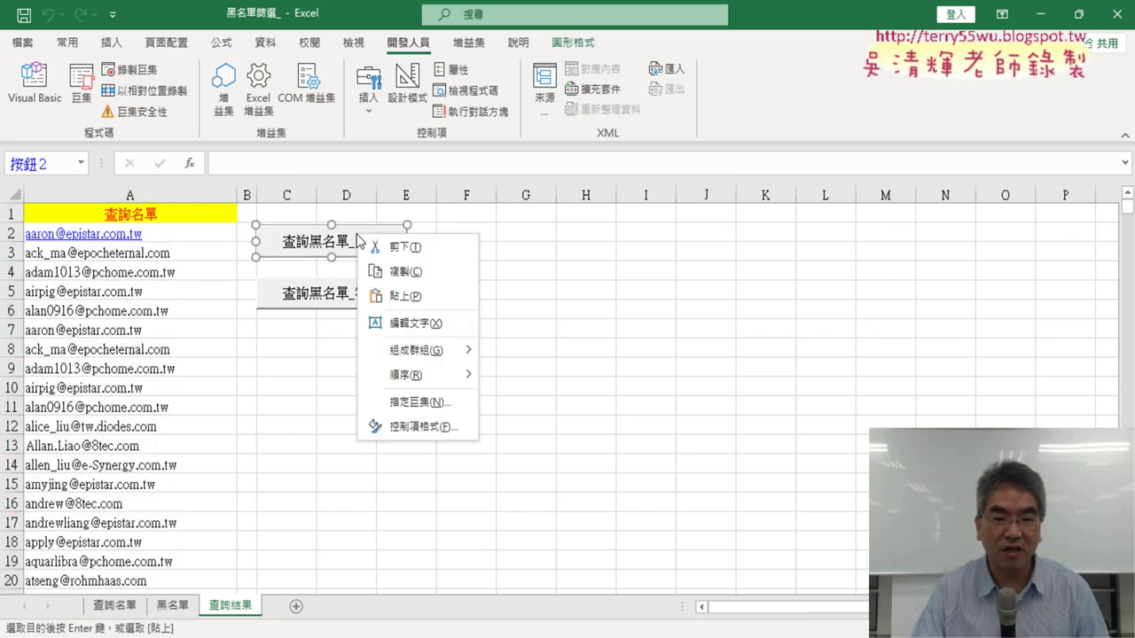
pyautogui.click(408, 400)
pyautogui.click(292, 282)
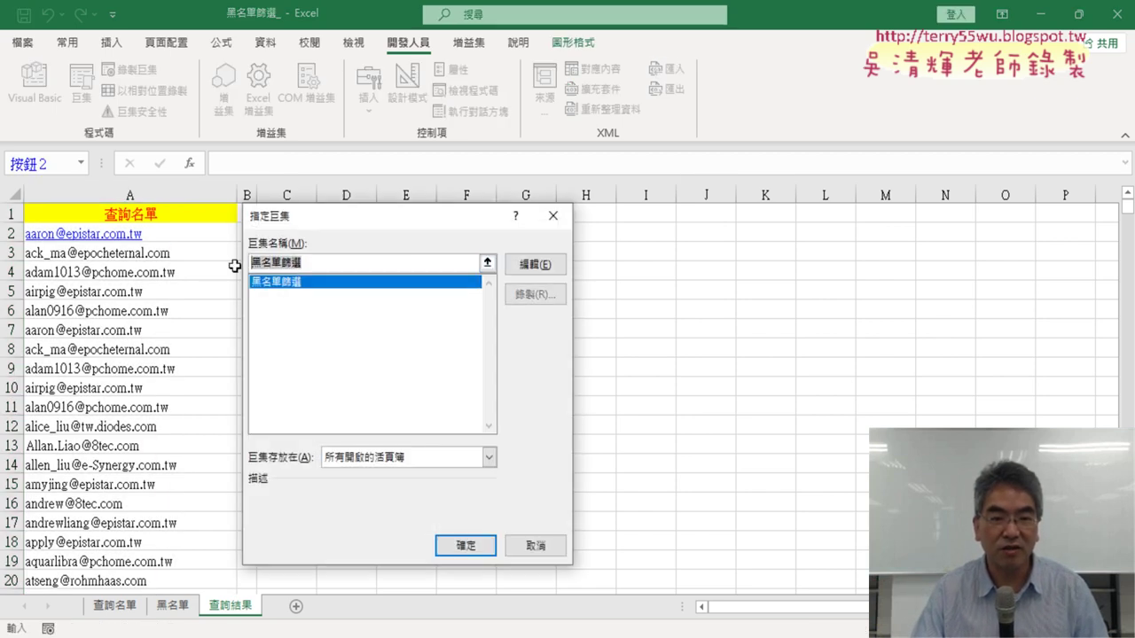
pyautogui.rightClick(297, 263)
pyautogui.click(318, 297)
pyautogui.click(553, 216)
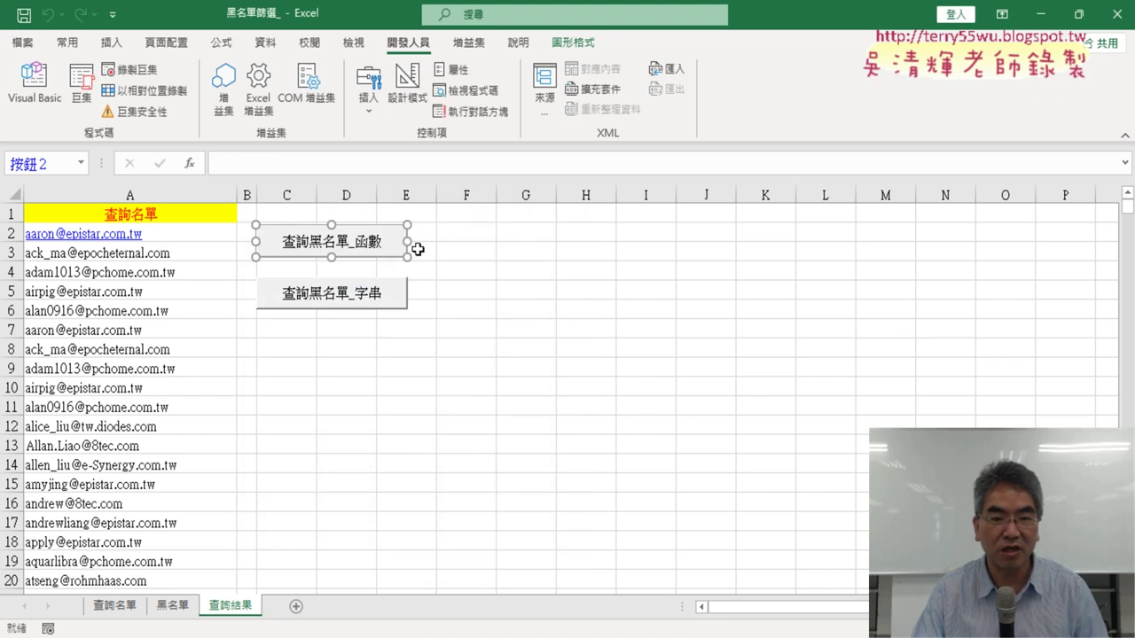
# - Relabel the button's caption to 黑名單篩選
pyautogui.click(293, 236)
pyautogui.press('Delete')
pyautogui.press('Delete')
pyautogui.press('Delete')
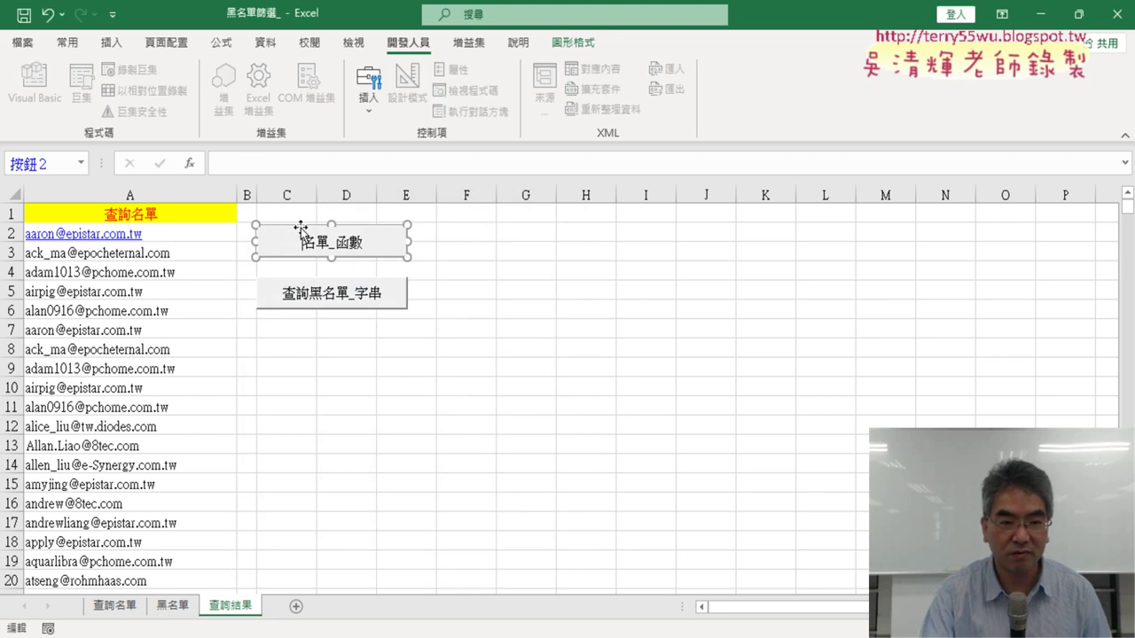
pyautogui.press('Delete')
pyautogui.press('Delete')
pyautogui.press('Delete')
pyautogui.press('Delete')
pyautogui.write('黑名單篩選')
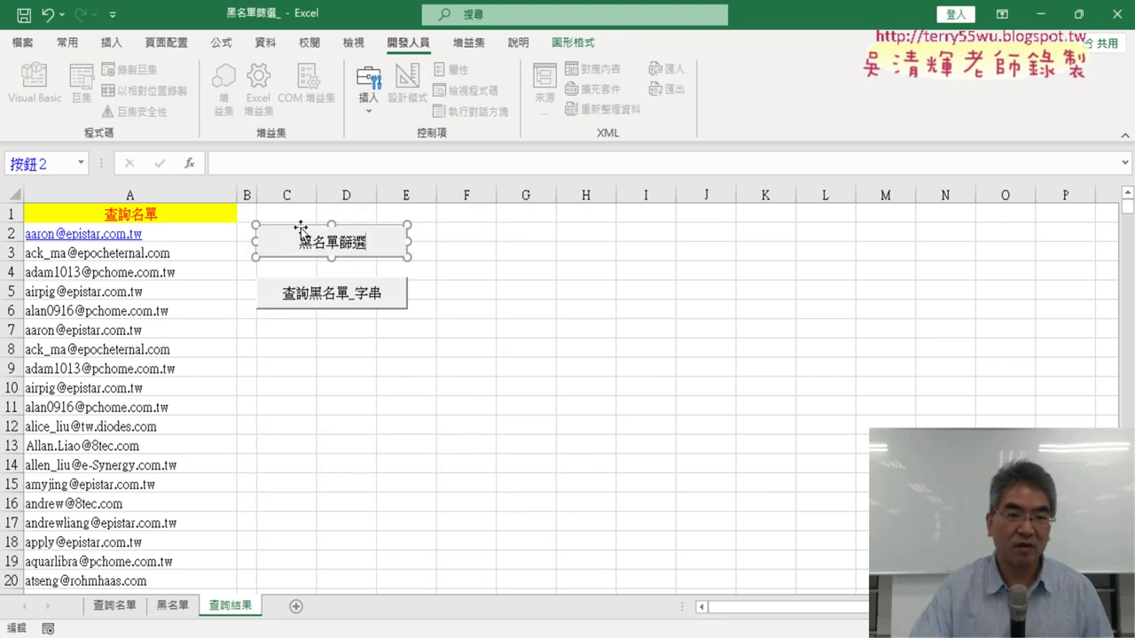
pyautogui.click(548, 395)
# - Clear column A and test the renamed button, dismissing the macro error
pyautogui.click(164, 191)
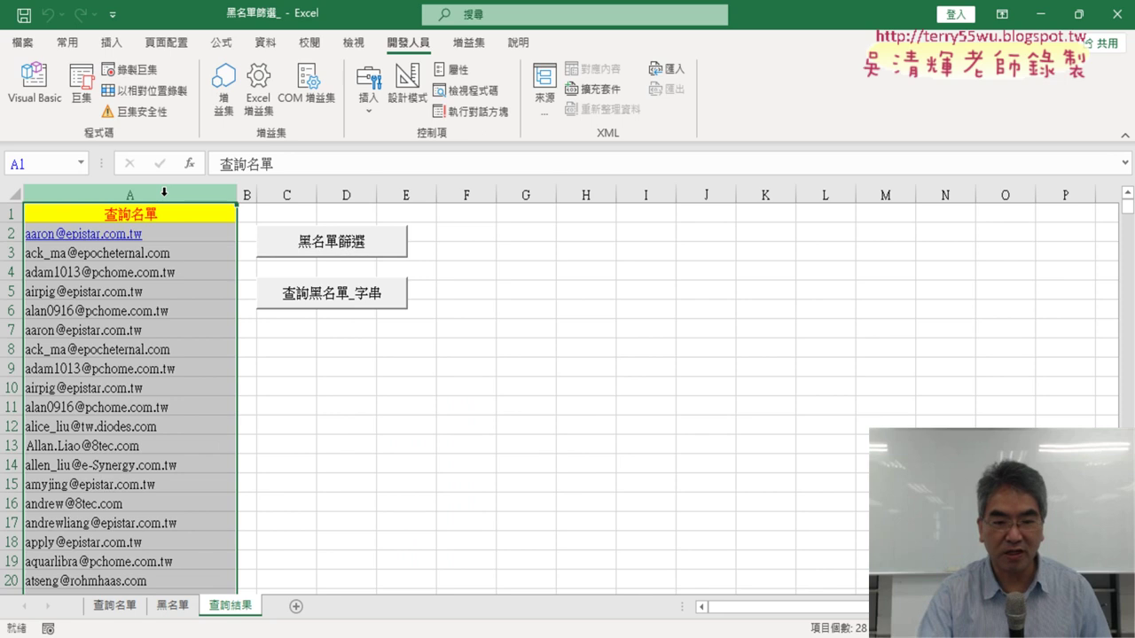
pyautogui.press('Delete')
pyautogui.click(321, 242)
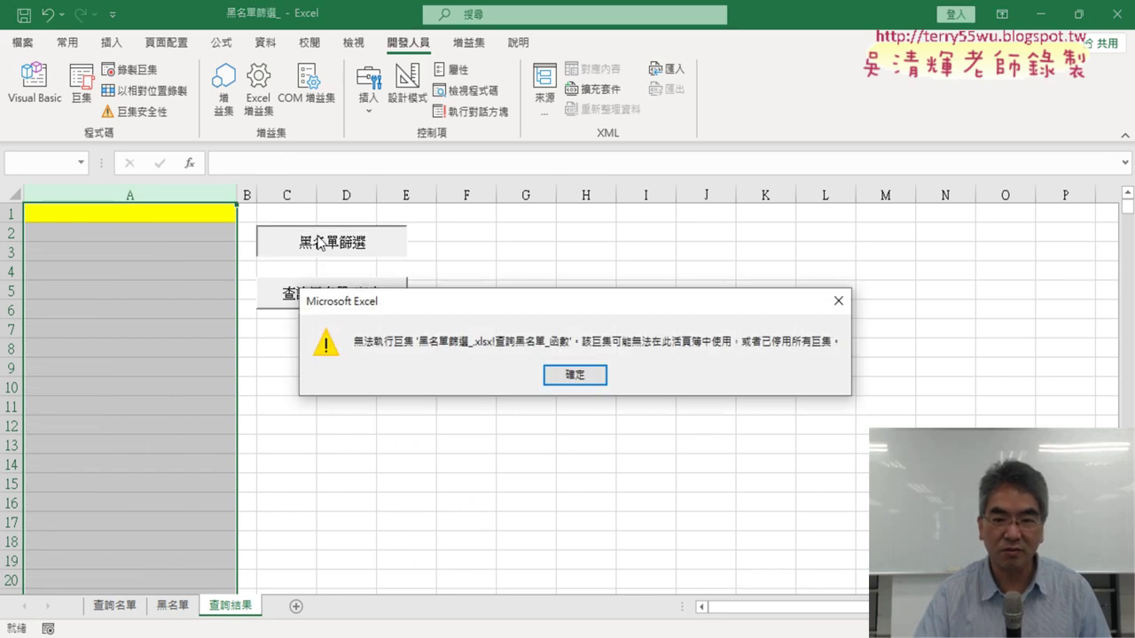
pyautogui.click(571, 374)
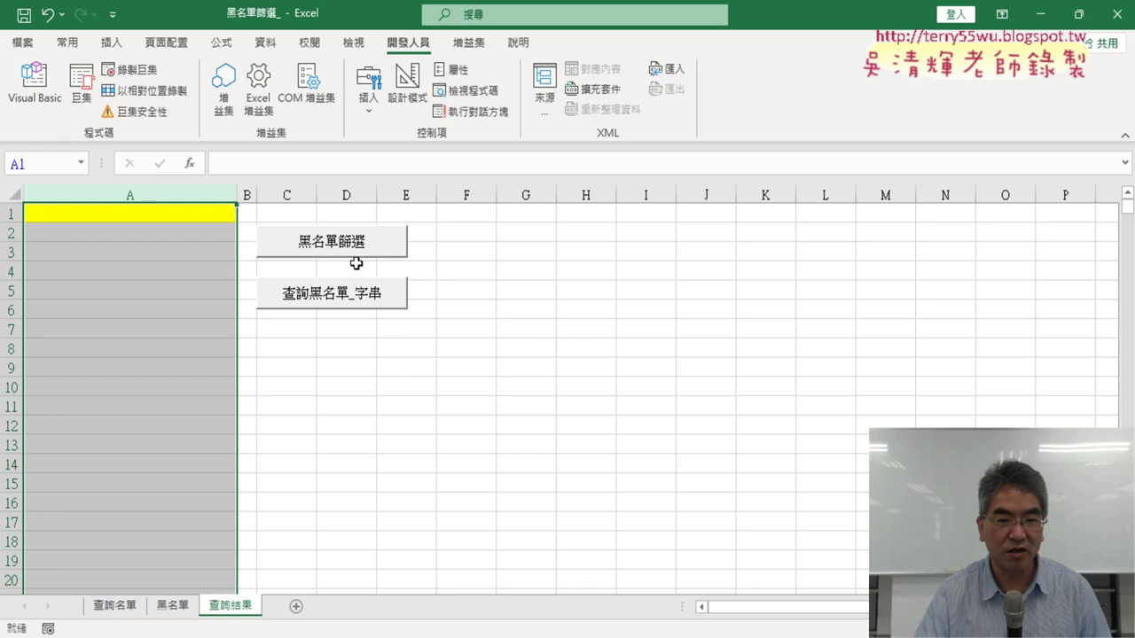
# - Assign the 黑名單篩選 macro to the button
pyautogui.rightClick(343, 252)
pyautogui.click(413, 417)
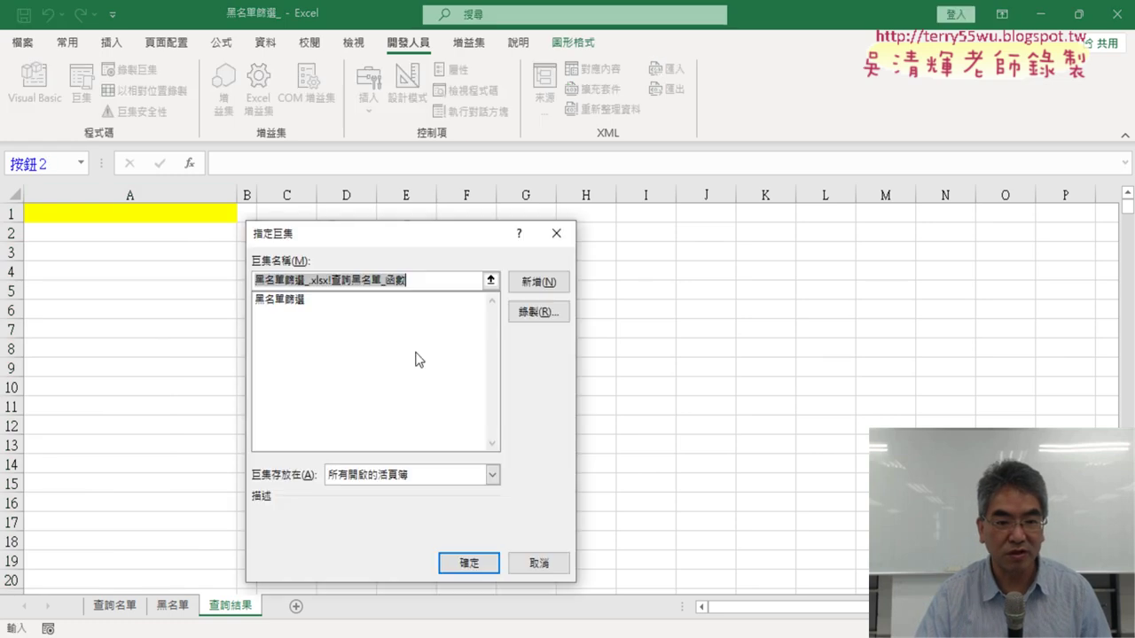
pyautogui.click(317, 300)
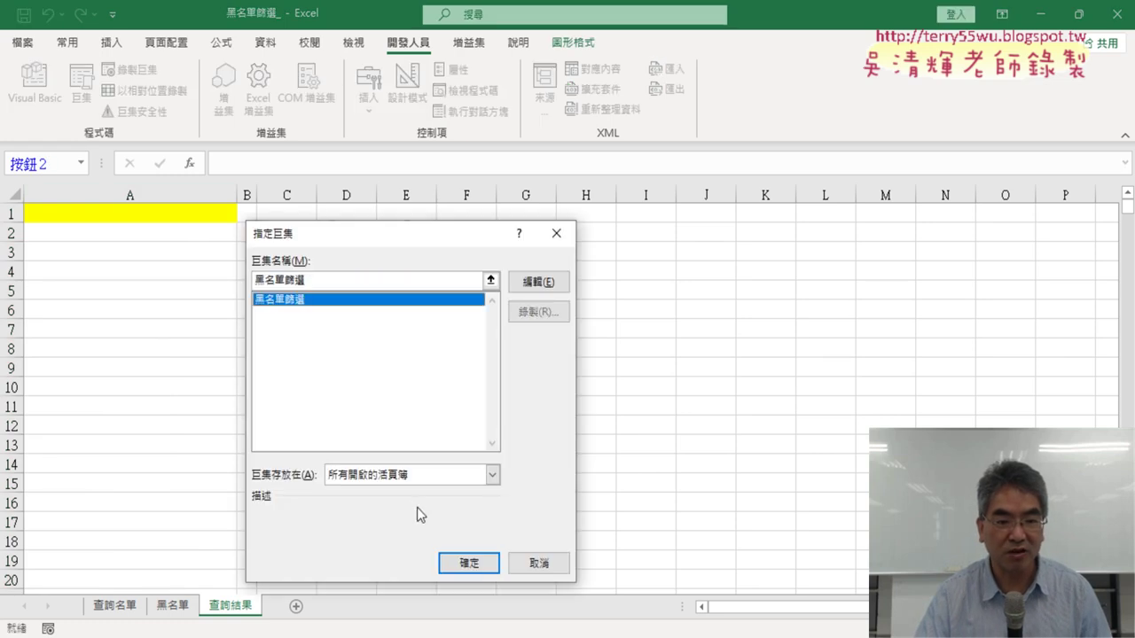
pyautogui.click(467, 562)
pyautogui.click(457, 388)
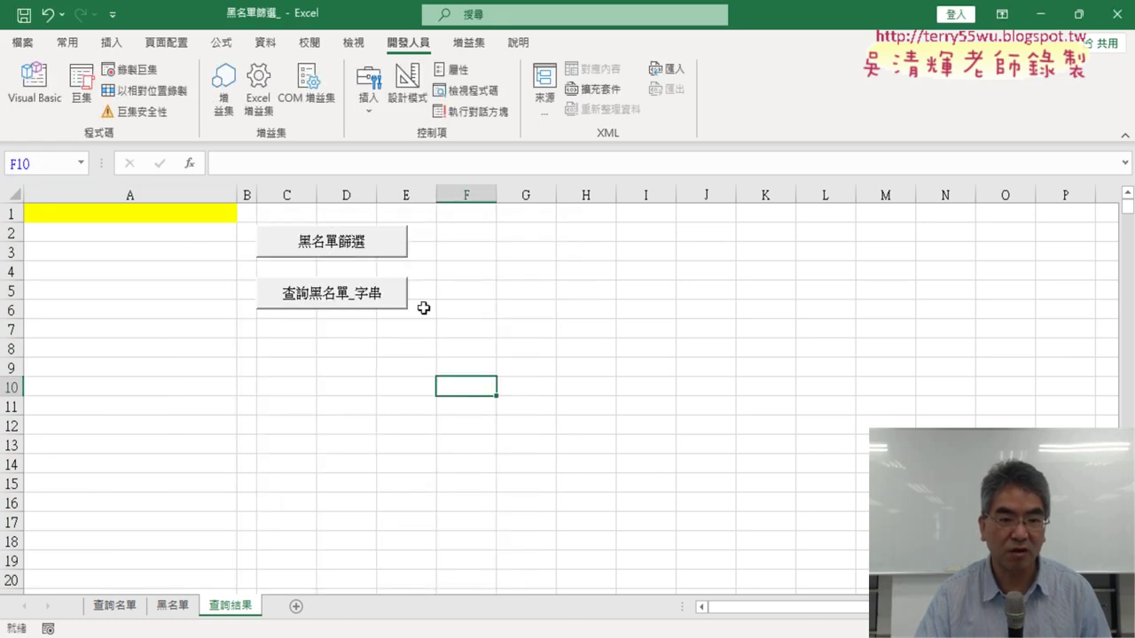
# - Run 黑名單篩選 to refill column A, select column A, and begin a new macro recording
pyautogui.click(360, 250)
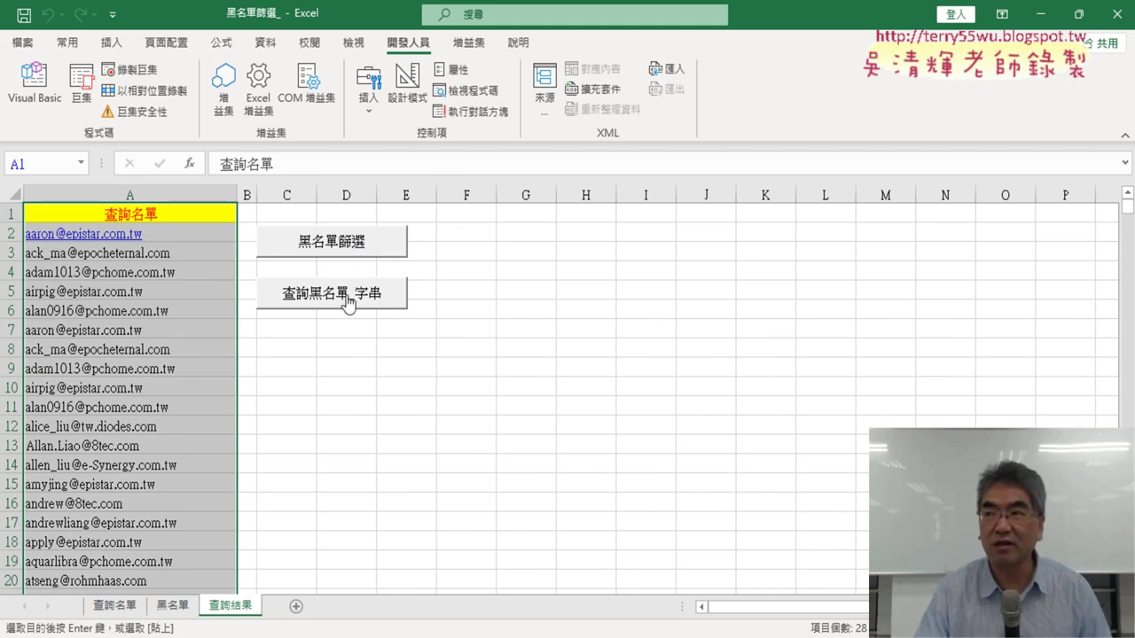
pyautogui.click(143, 186)
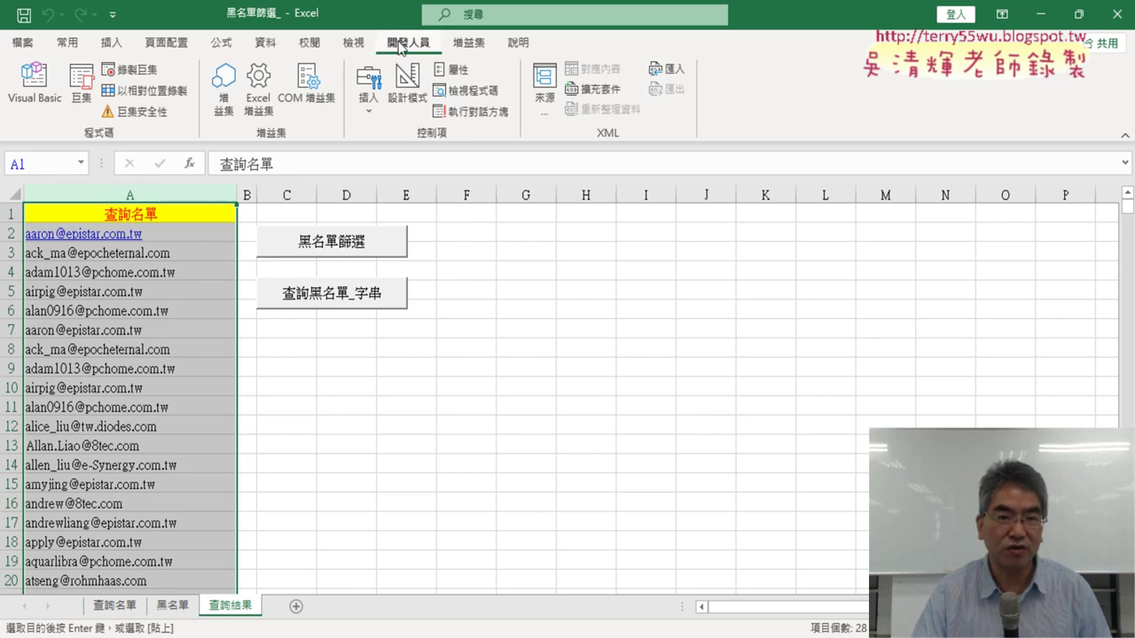
pyautogui.click(131, 71)
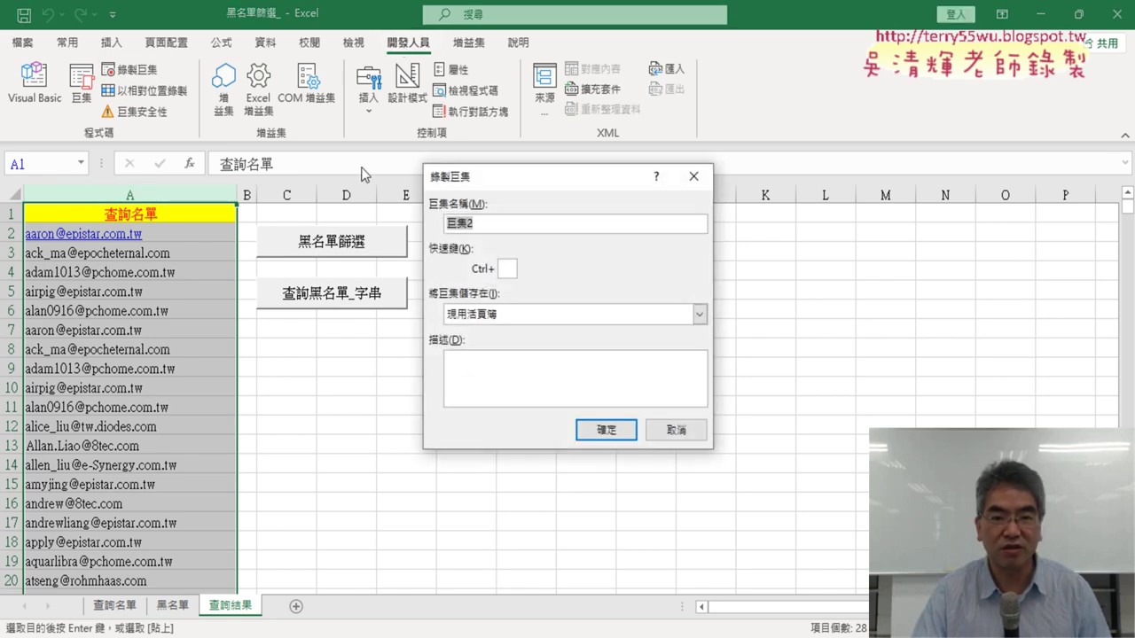
# - Make a first attempt at recording a macro named 清除 while selecting column A
pyautogui.write('6-')
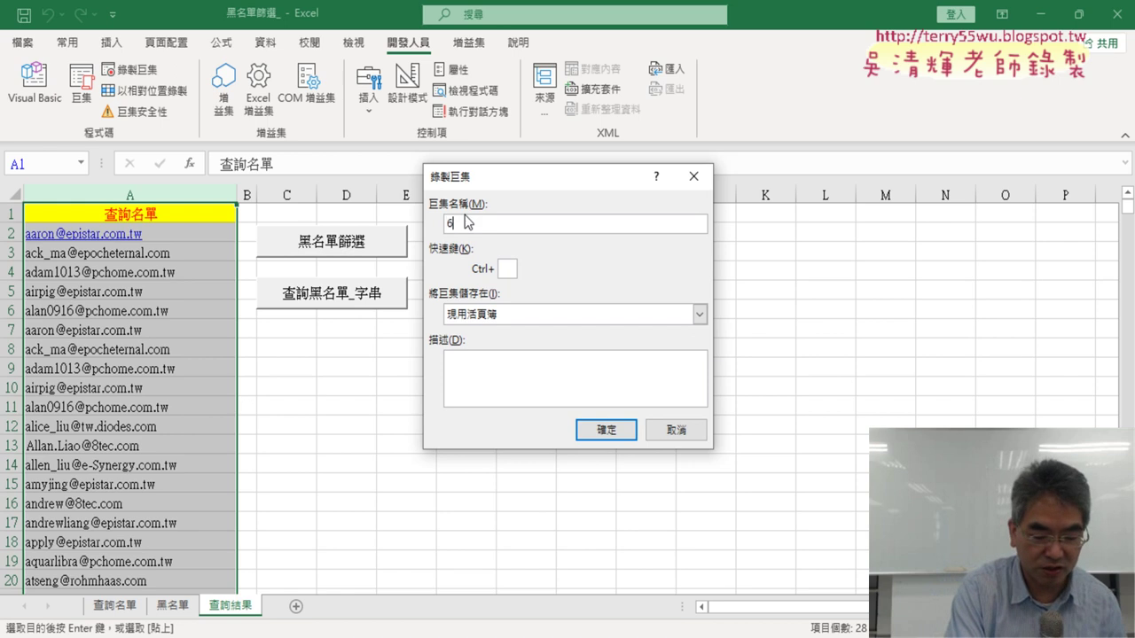
pyautogui.press('BackSpace')
pyautogui.press('BackSpace')
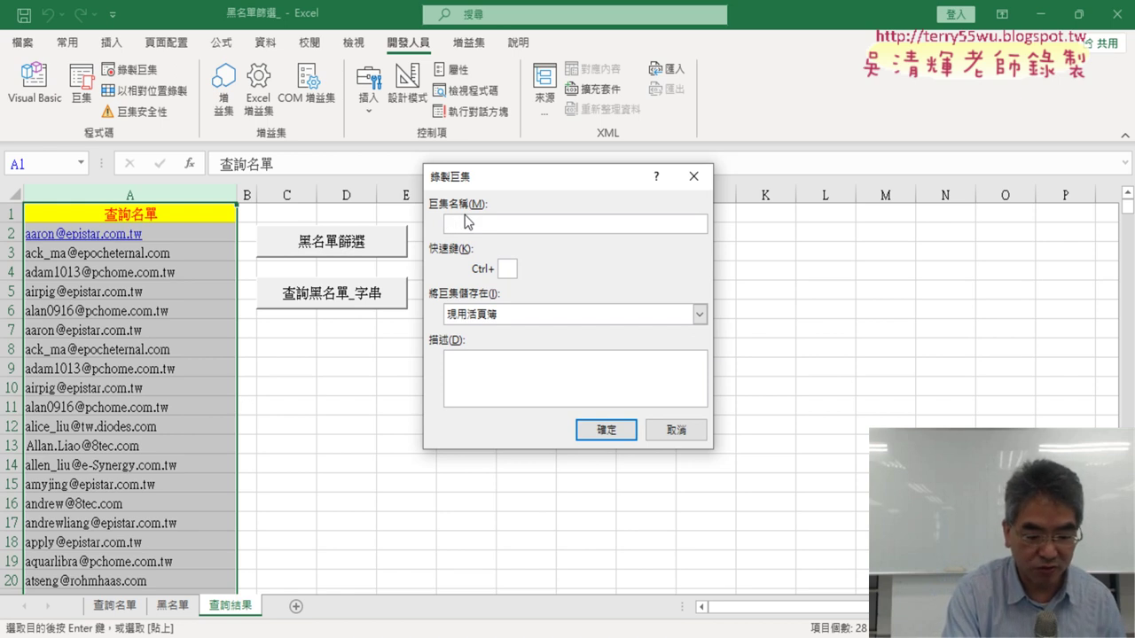
pyautogui.write('ㄑ一')
pyautogui.write('清')
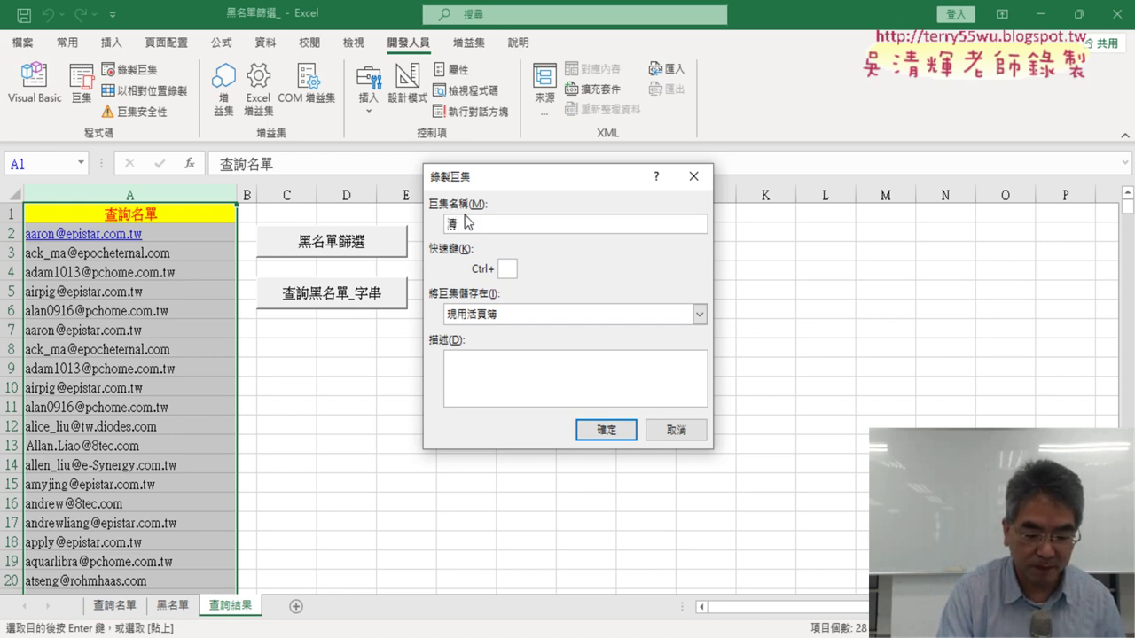
pyautogui.write('除')
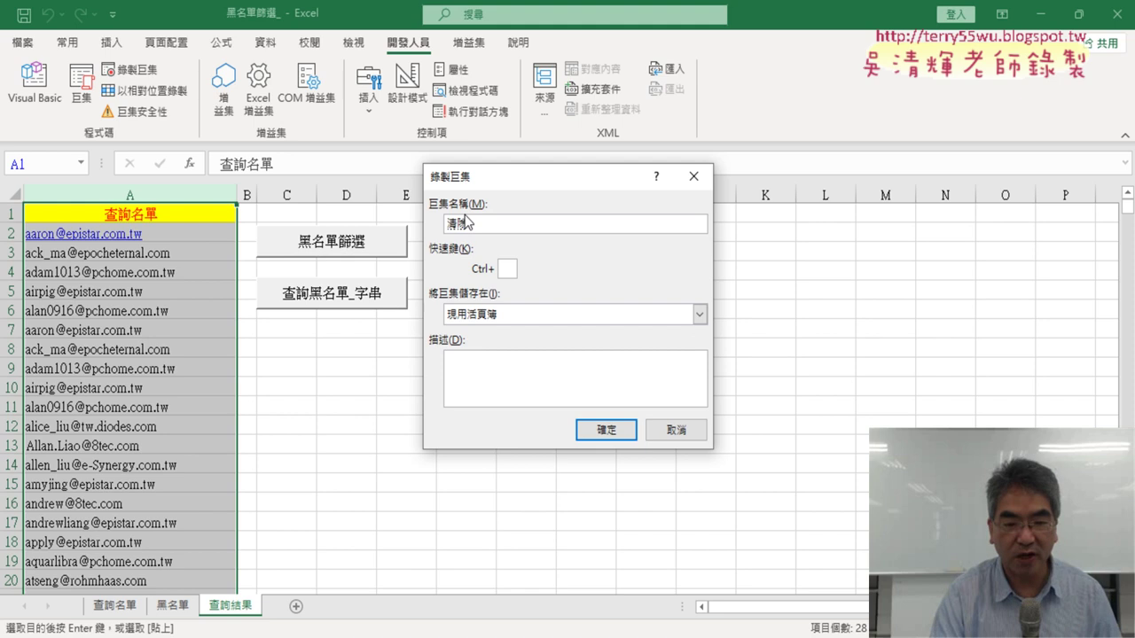
pyautogui.click(597, 439)
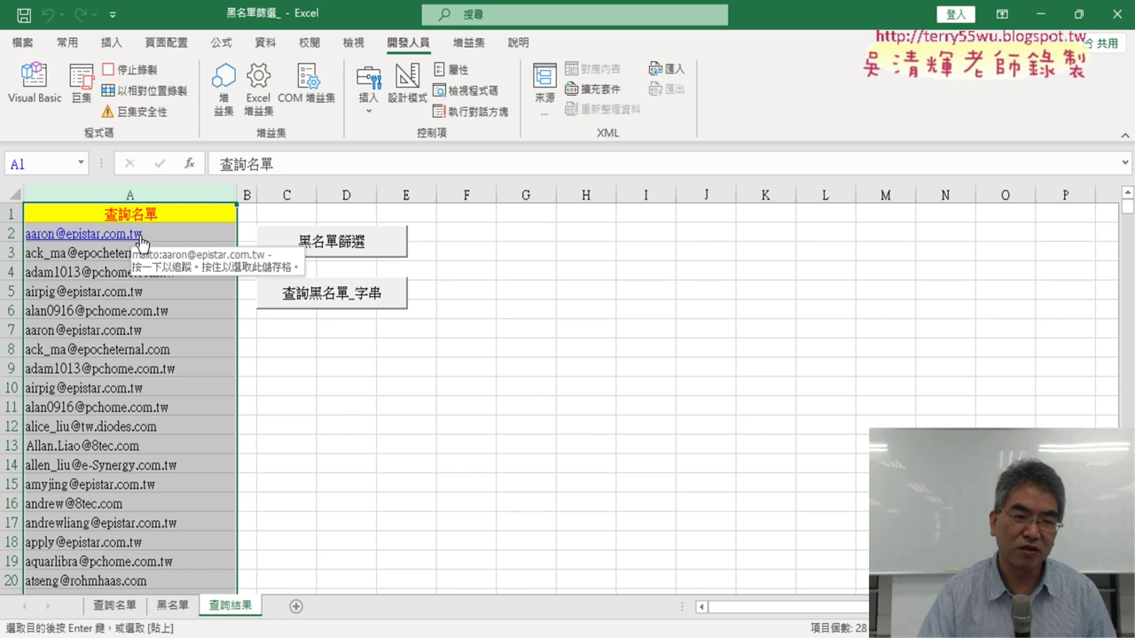
pyautogui.click(448, 366)
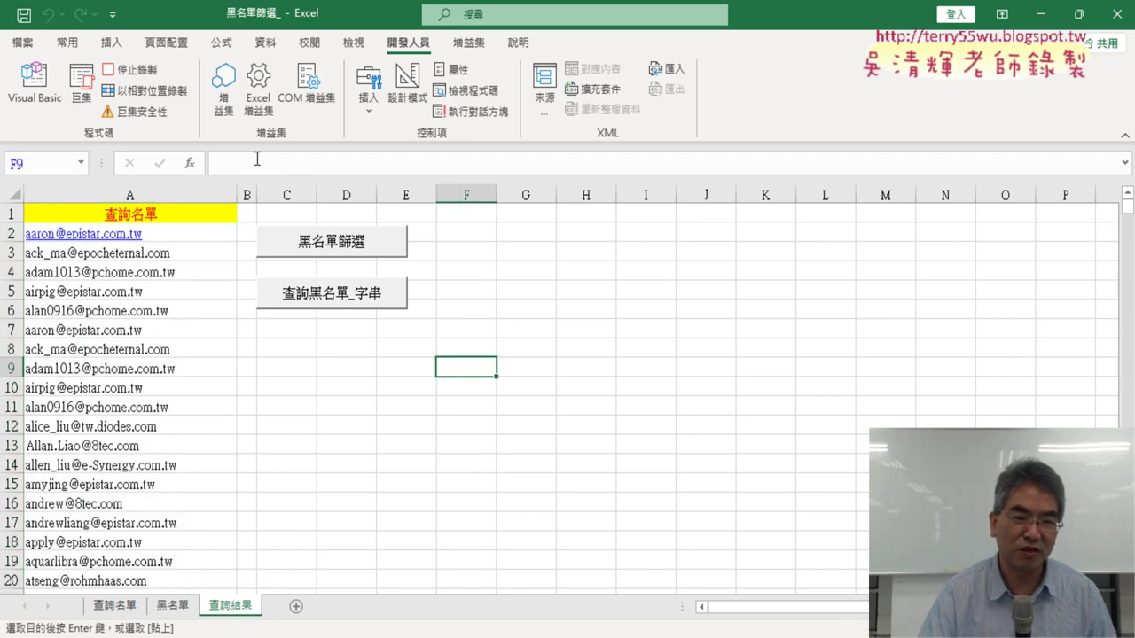
pyautogui.click(128, 194)
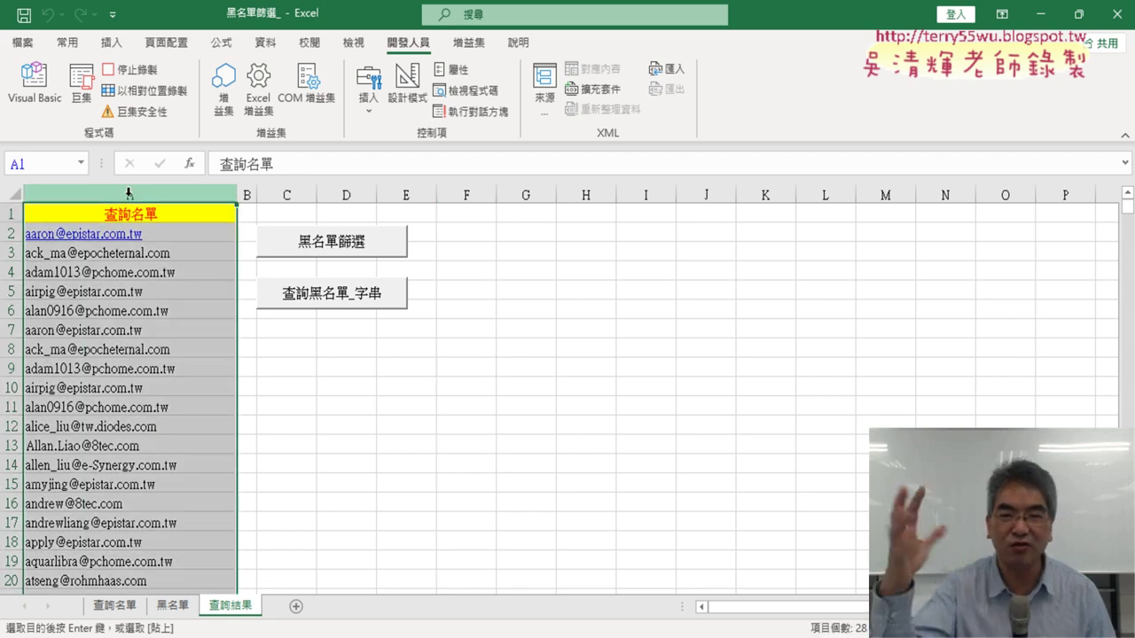
pyautogui.click(347, 328)
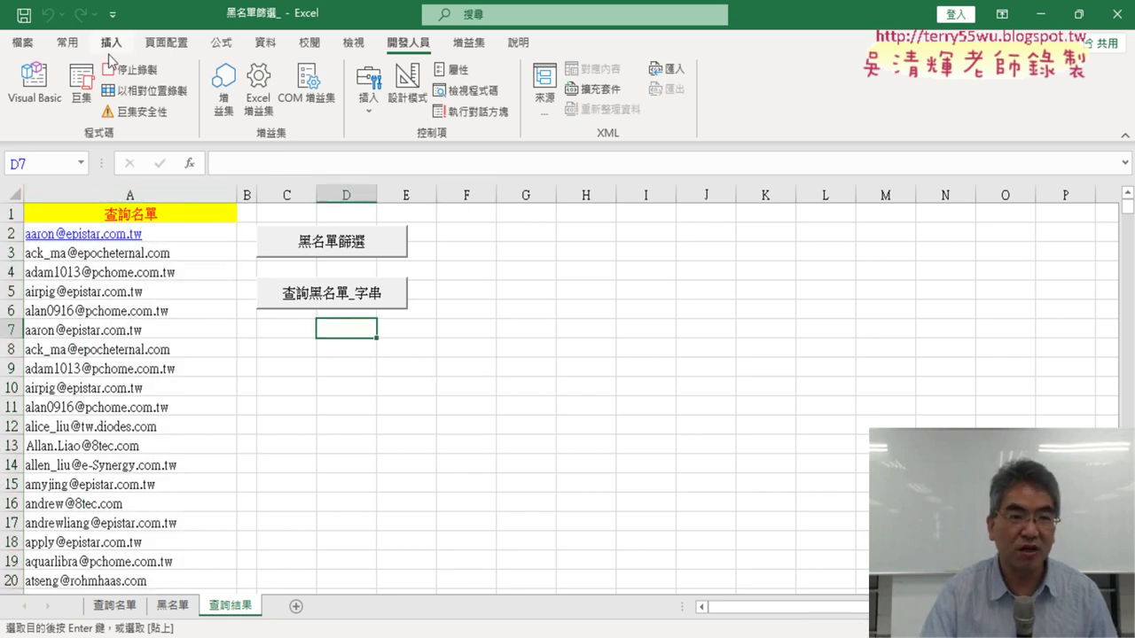
# - Record a new 清除 macro, replacing the existing one, that deletes column A's contents
pyautogui.click(131, 71)
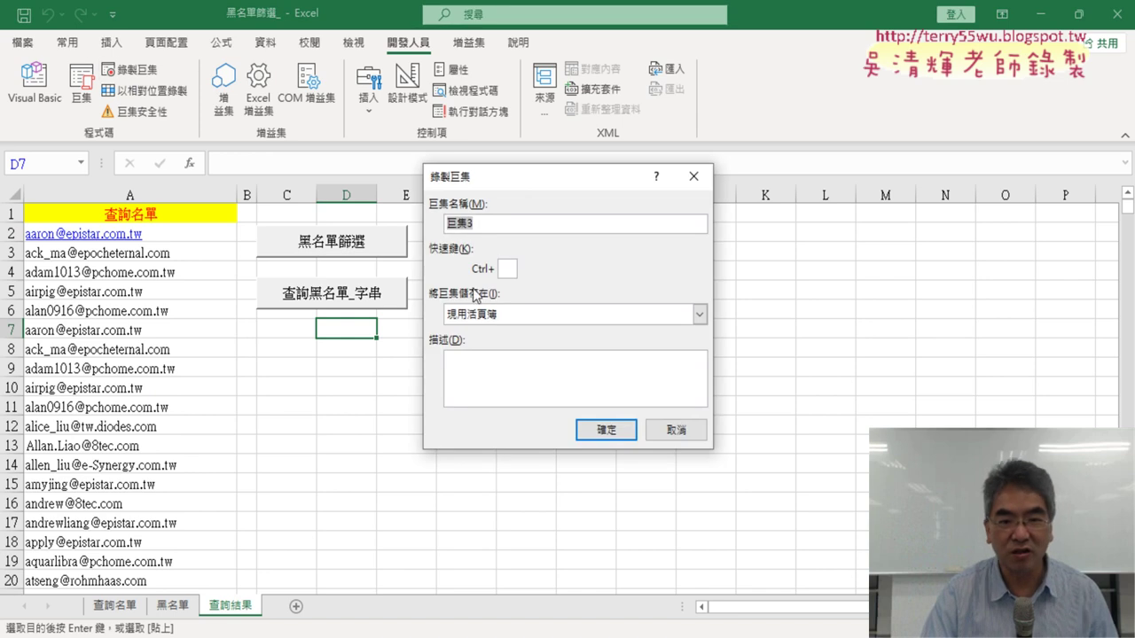
pyautogui.write('清')
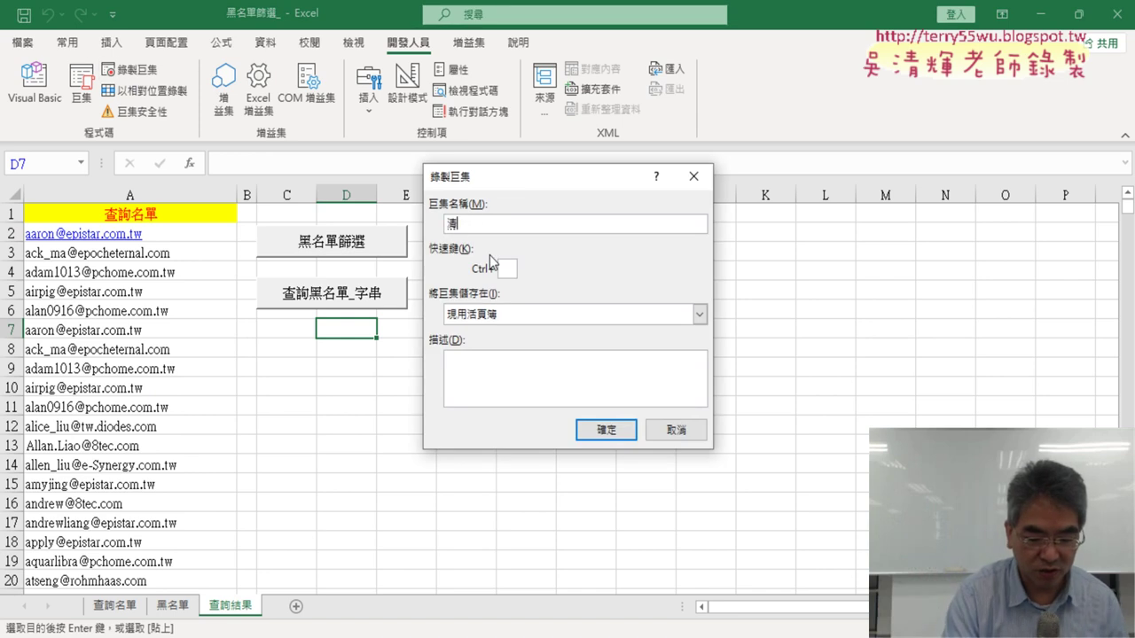
pyautogui.write('ㄔ除')
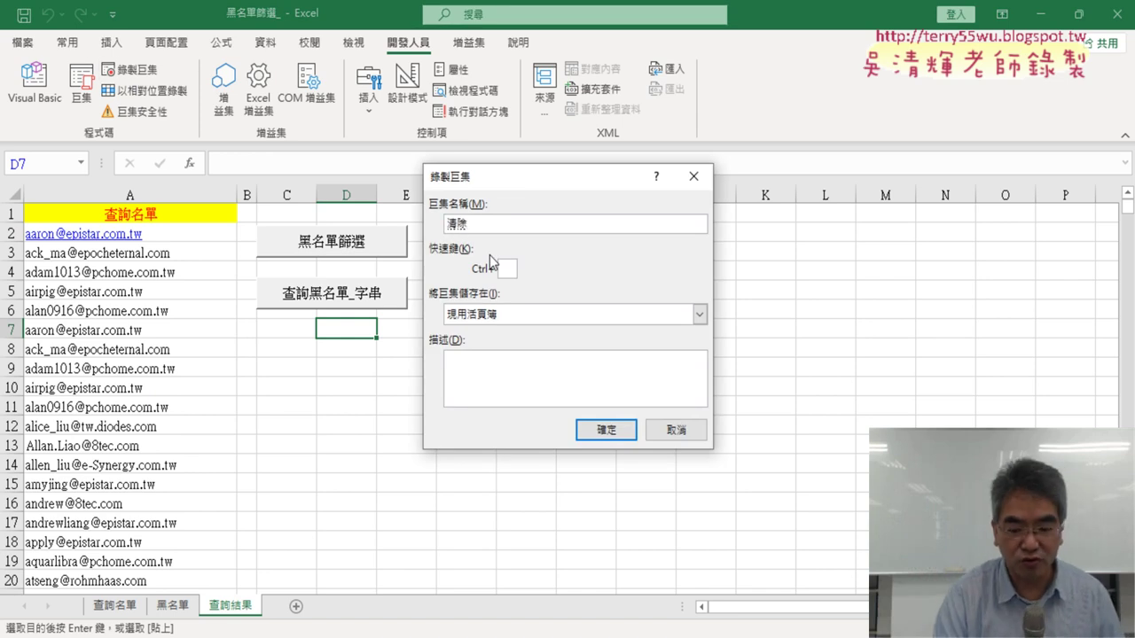
pyautogui.click(606, 430)
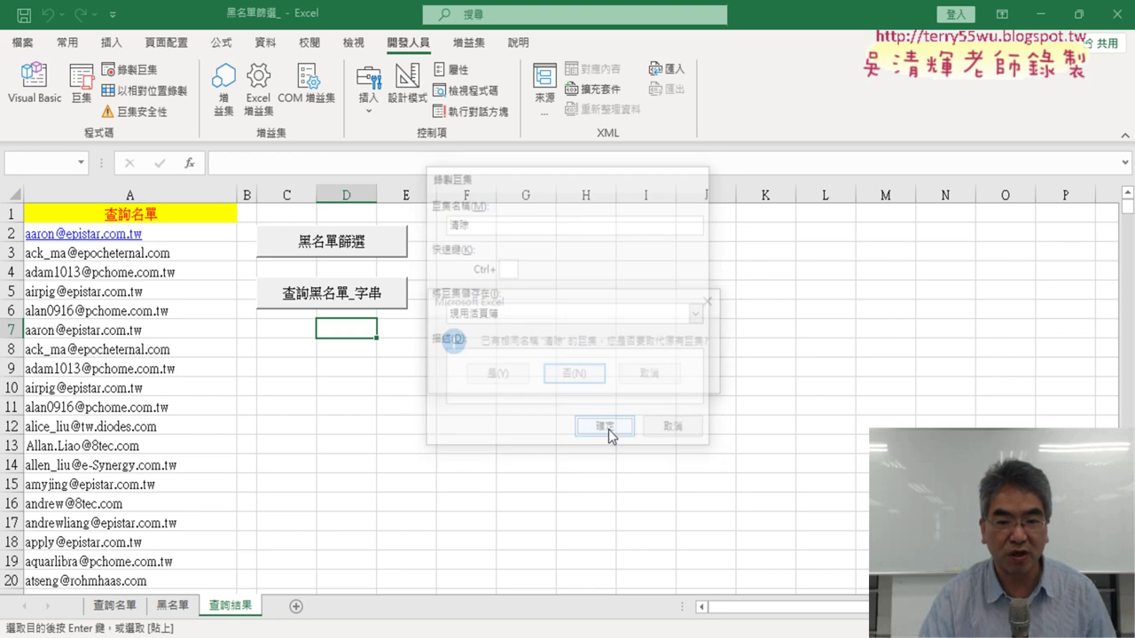
pyautogui.click(495, 375)
pyautogui.click(156, 194)
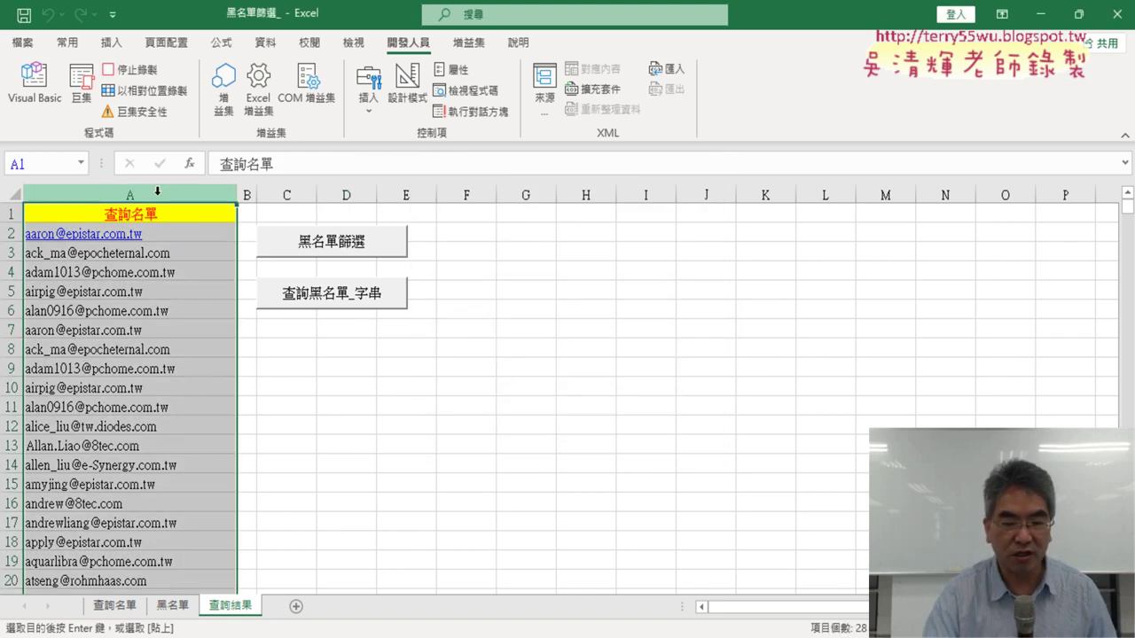
pyautogui.press('Delete')
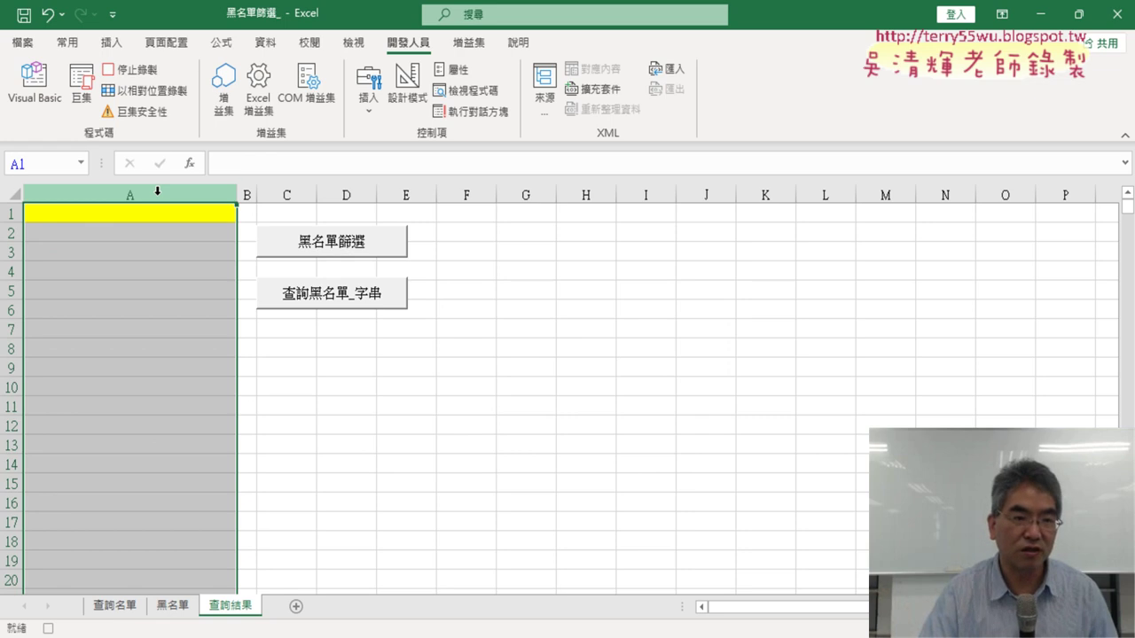
# - Stop recording, then test by running 黑名單篩選 to fill column A and 清除 to empty it
pyautogui.click(107, 72)
pyautogui.click(81, 84)
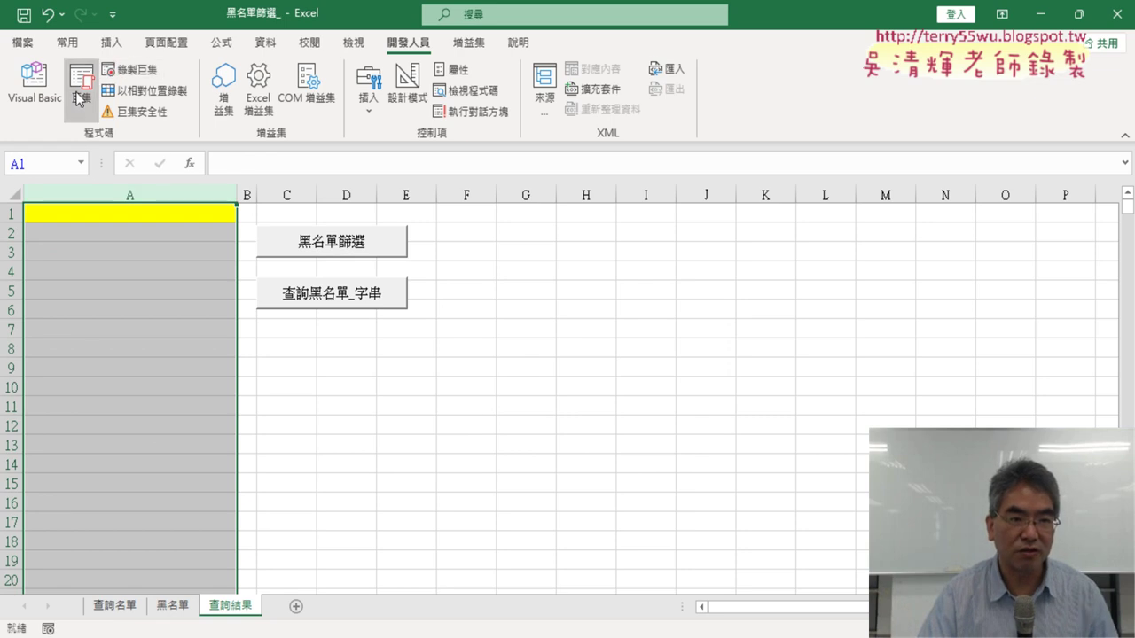
pyautogui.click(451, 218)
pyautogui.click(696, 186)
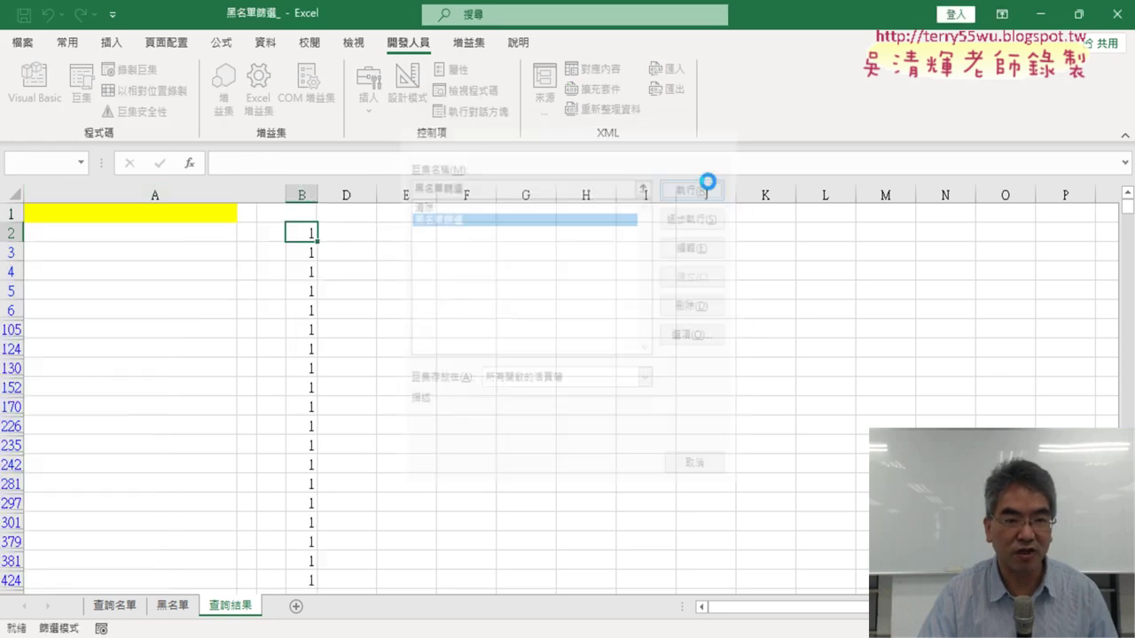
pyautogui.click(81, 95)
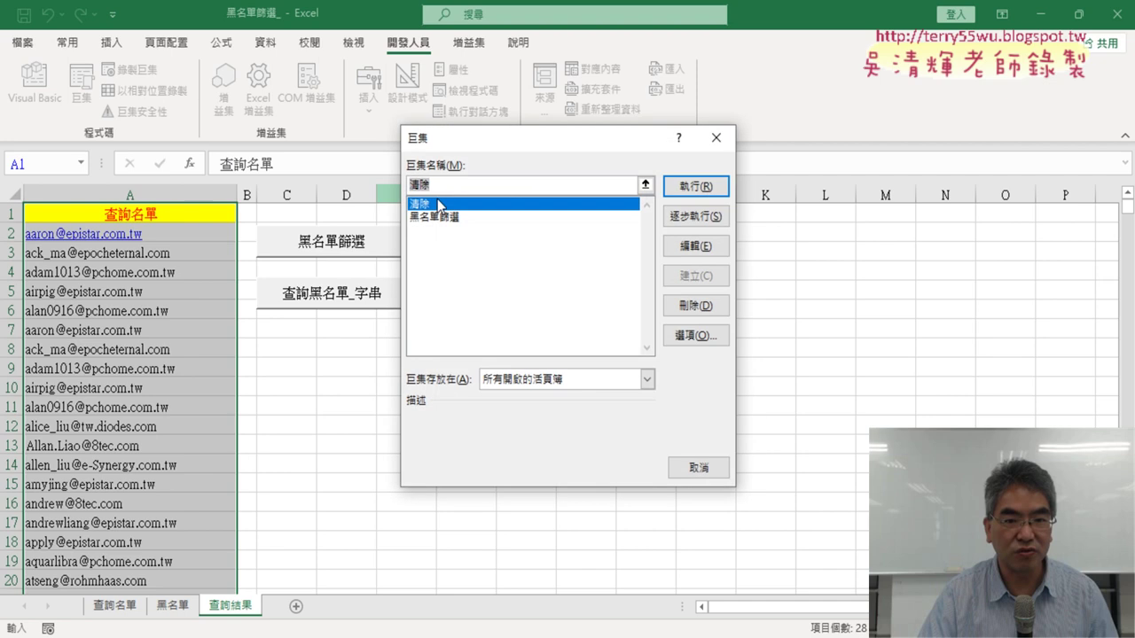
pyautogui.click(690, 184)
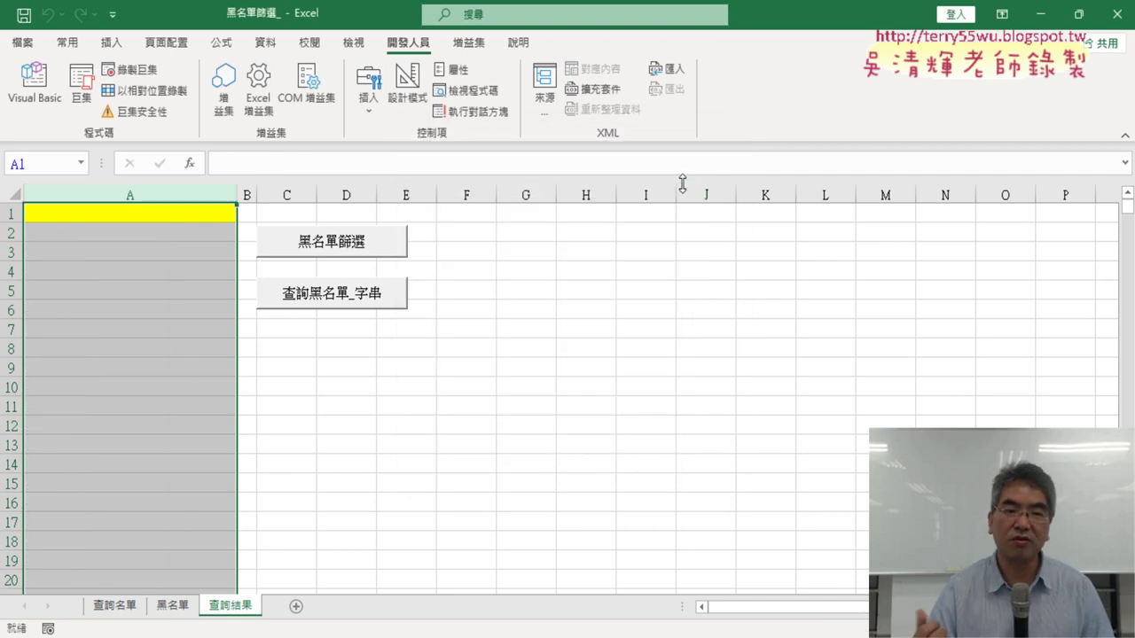
# - Assign the 清除 macro to the 查詢黑名單_字串 button
pyautogui.rightClick(388, 312)
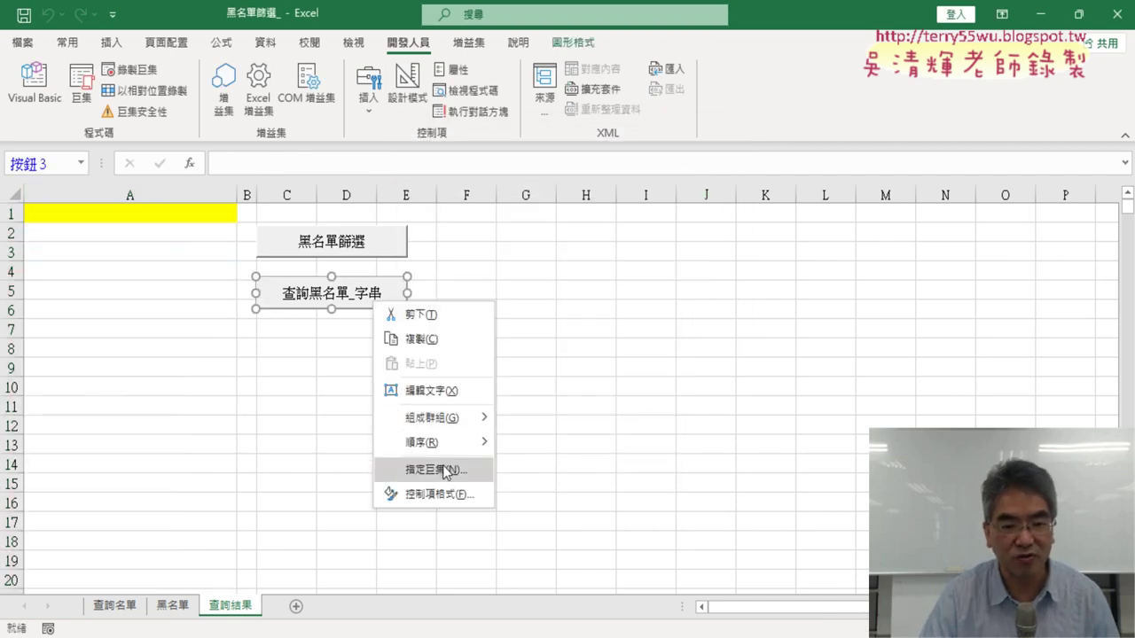
pyautogui.click(395, 472)
pyautogui.click(337, 348)
pyautogui.moveTo(349, 330); pyautogui.dragTo(250, 329)
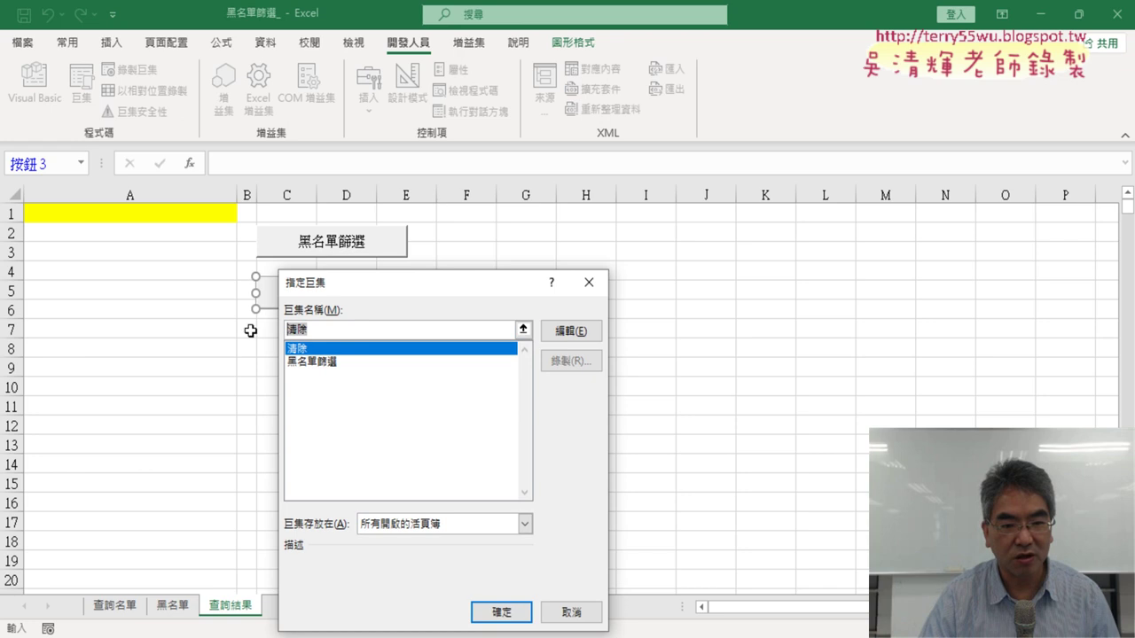
pyautogui.rightClick(310, 334)
pyautogui.click(358, 363)
pyautogui.click(501, 612)
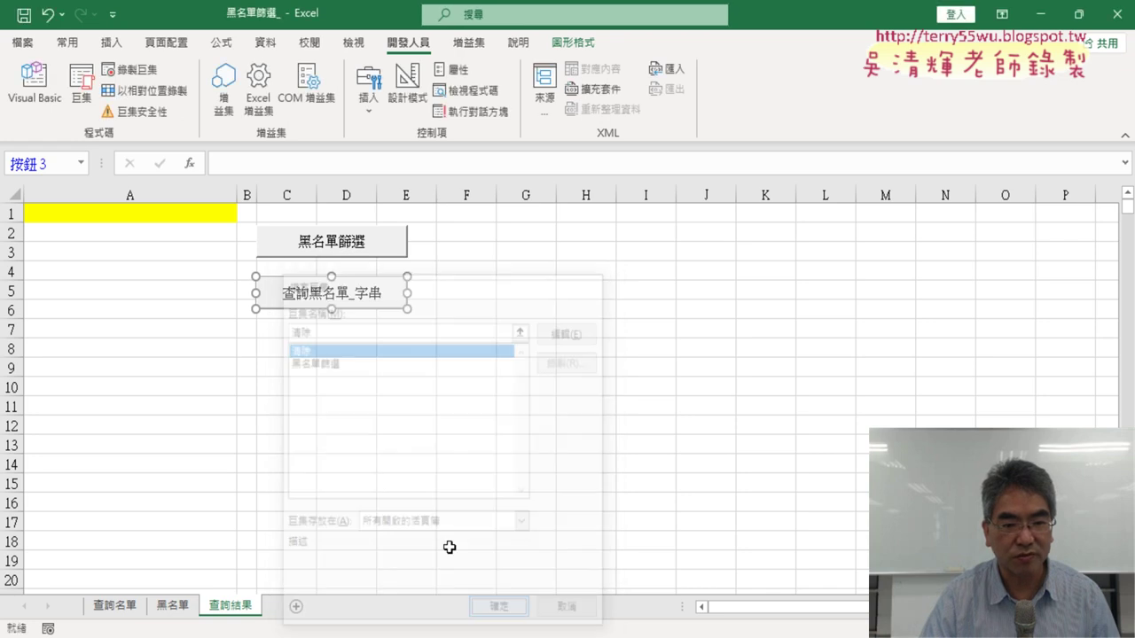
# - Change that button's caption to 清除
pyautogui.click(282, 294)
pyautogui.press('Delete')
pyautogui.press('Delete')
pyautogui.press('Delete')
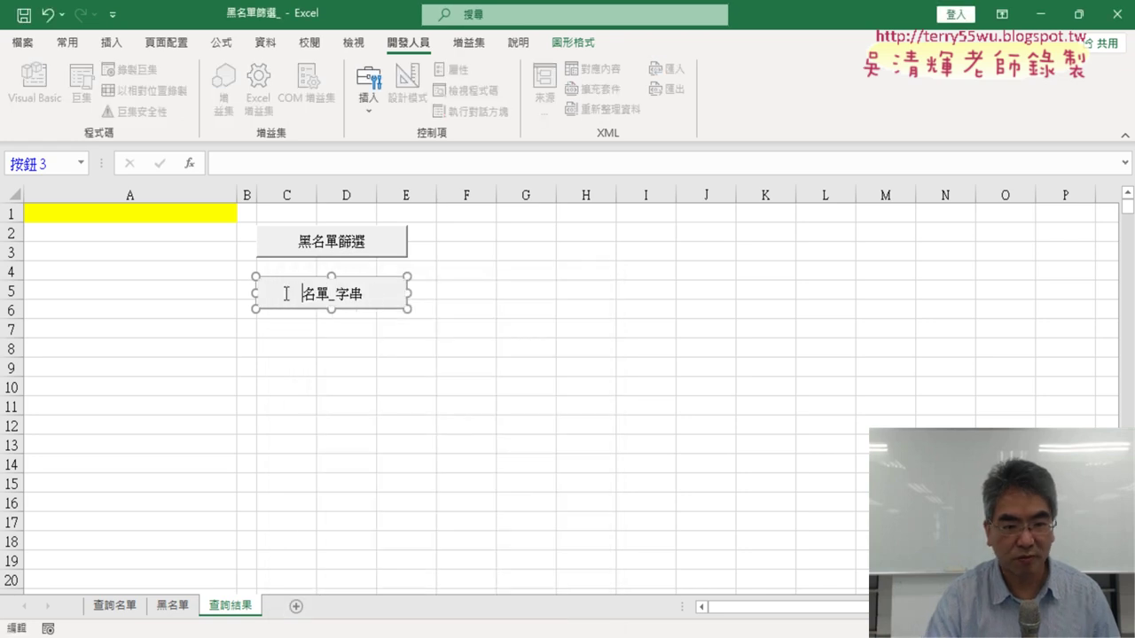
pyautogui.press('Delete')
pyautogui.press('Delete')
pyautogui.press('Delete')
pyautogui.press('Delete')
pyautogui.write('清除')
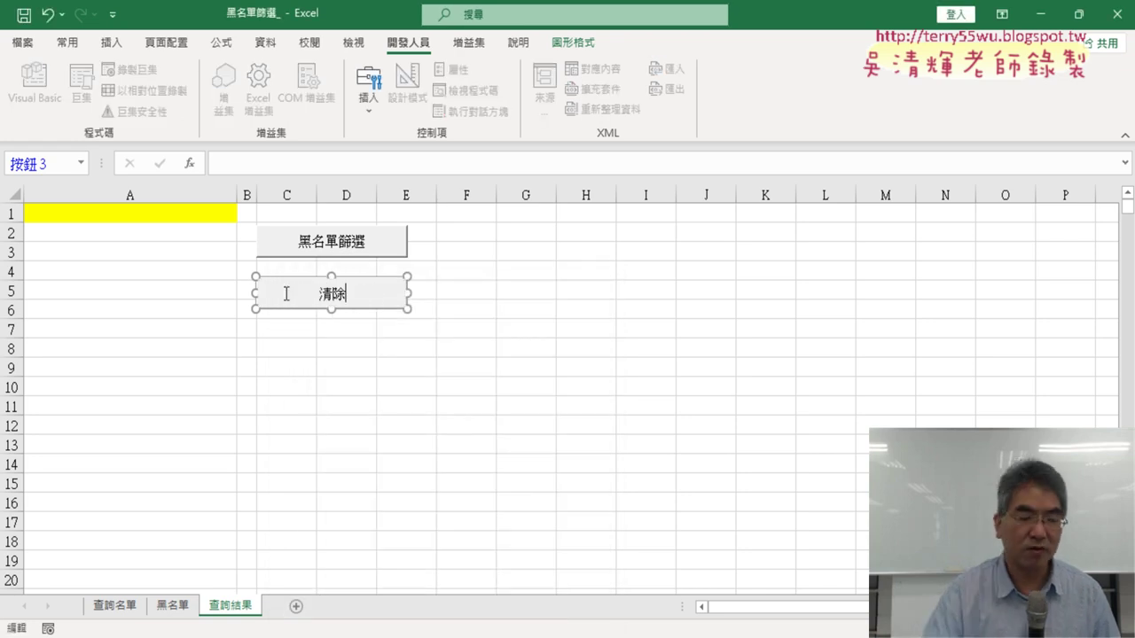
pyautogui.click(521, 346)
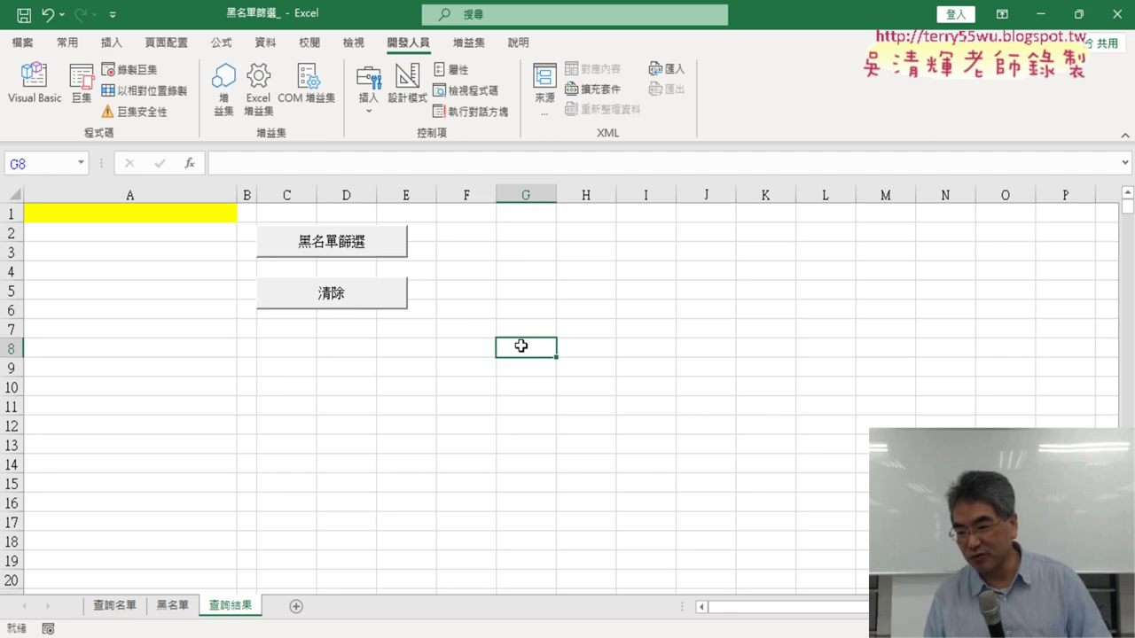
pyautogui.click(354, 254)
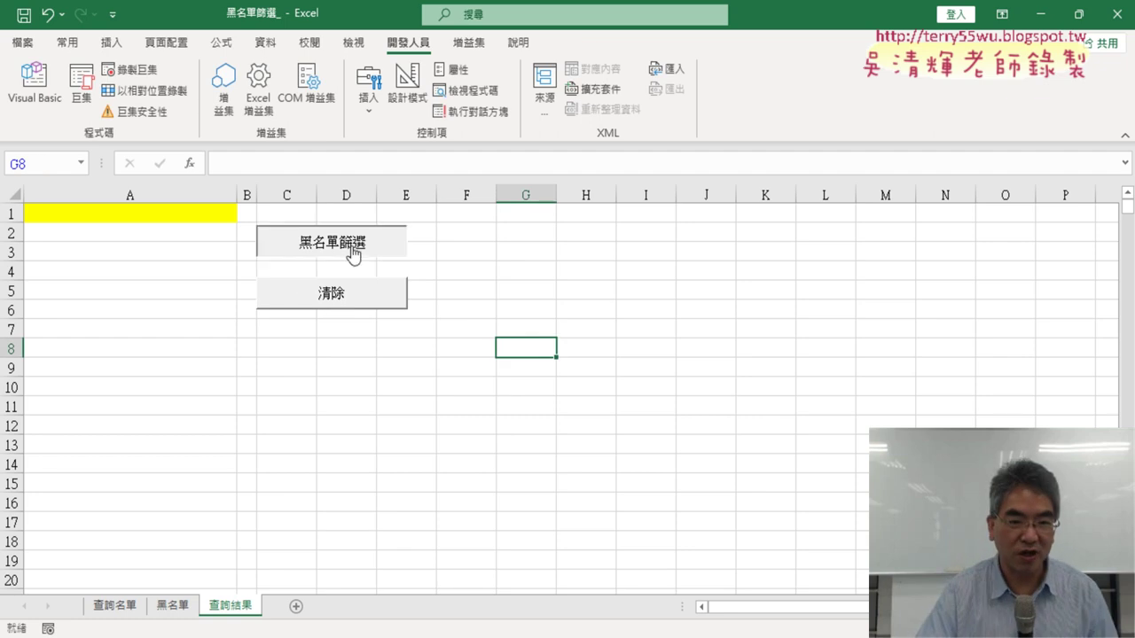
pyautogui.click(353, 299)
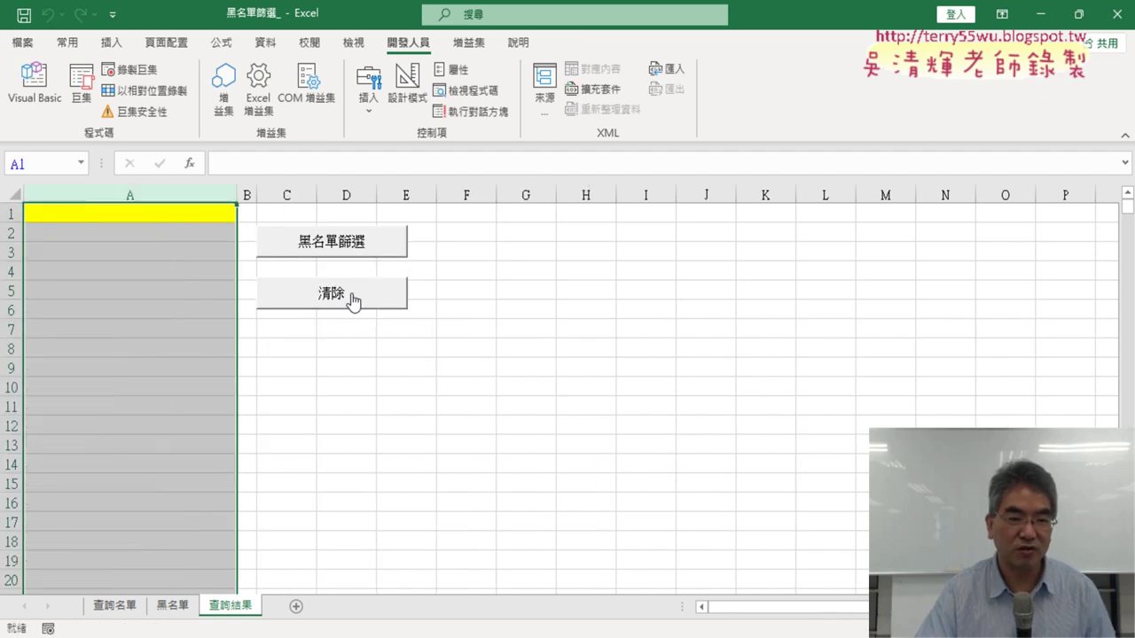
pyautogui.click(355, 255)
pyautogui.click(352, 297)
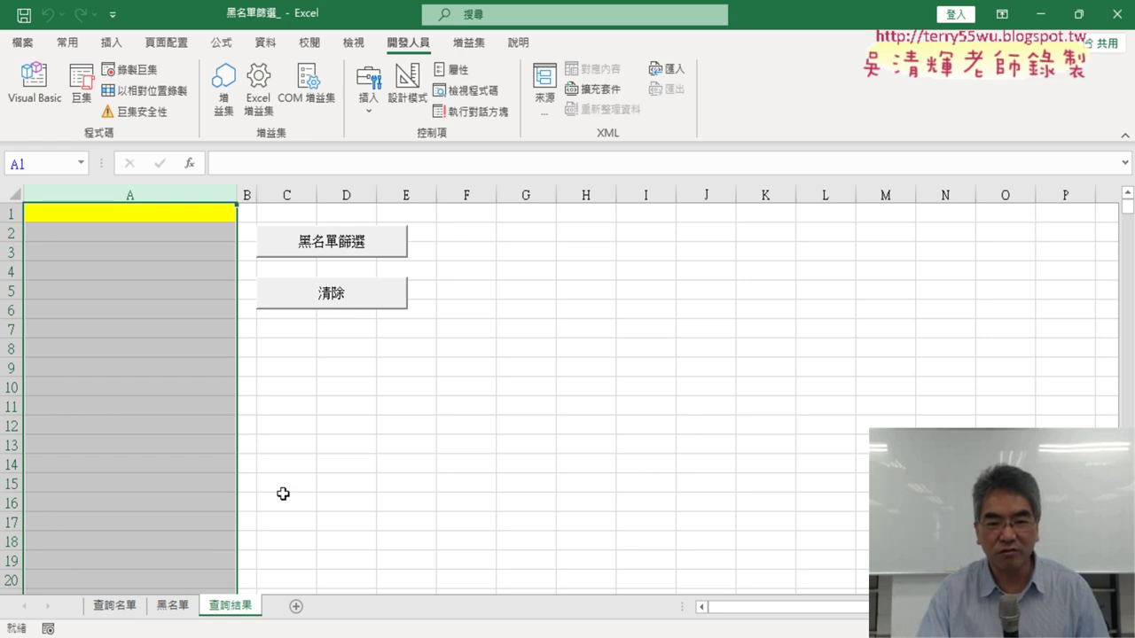
pyautogui.click(364, 252)
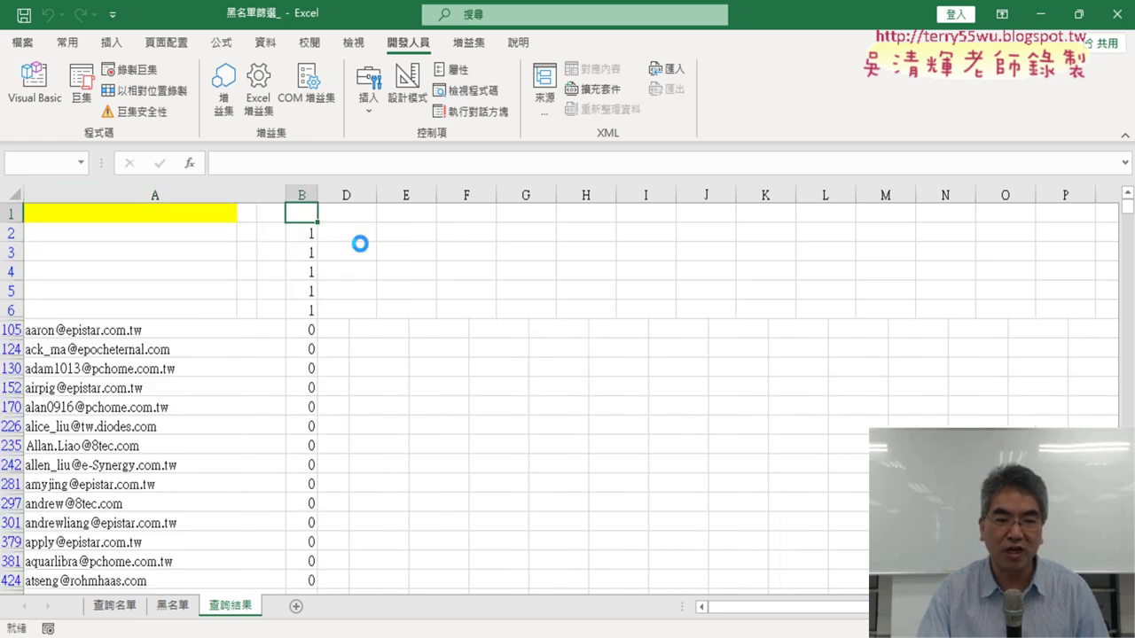
pyautogui.click(344, 304)
pyautogui.click(406, 424)
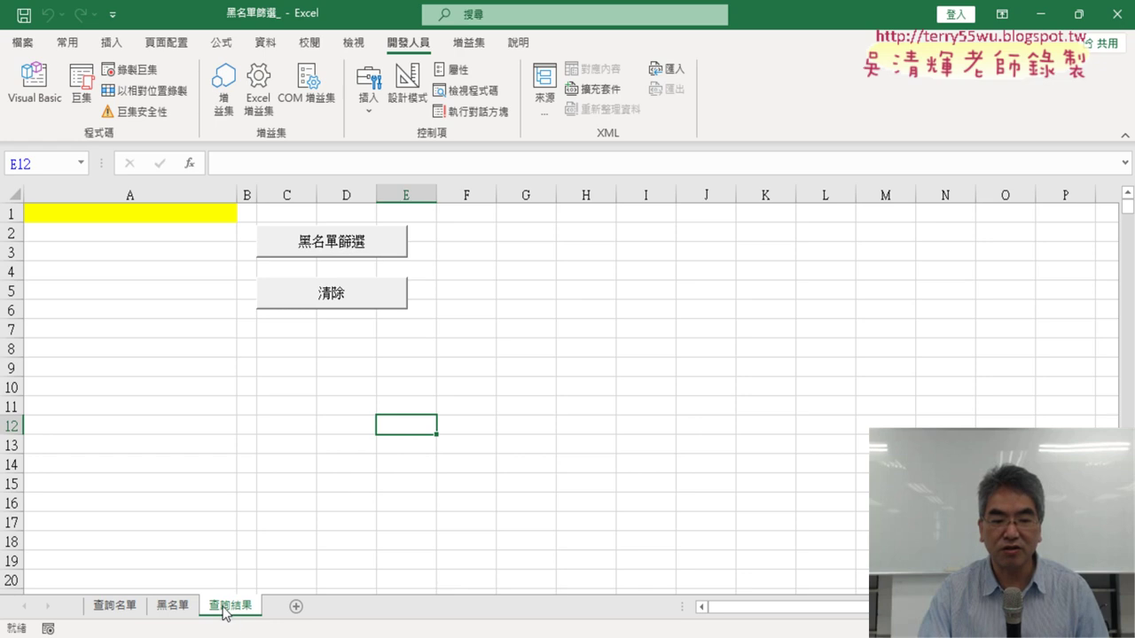
# - On the 查詢名單 sheet, turn off the AutoFilter so all email rows show
pyautogui.click(119, 610)
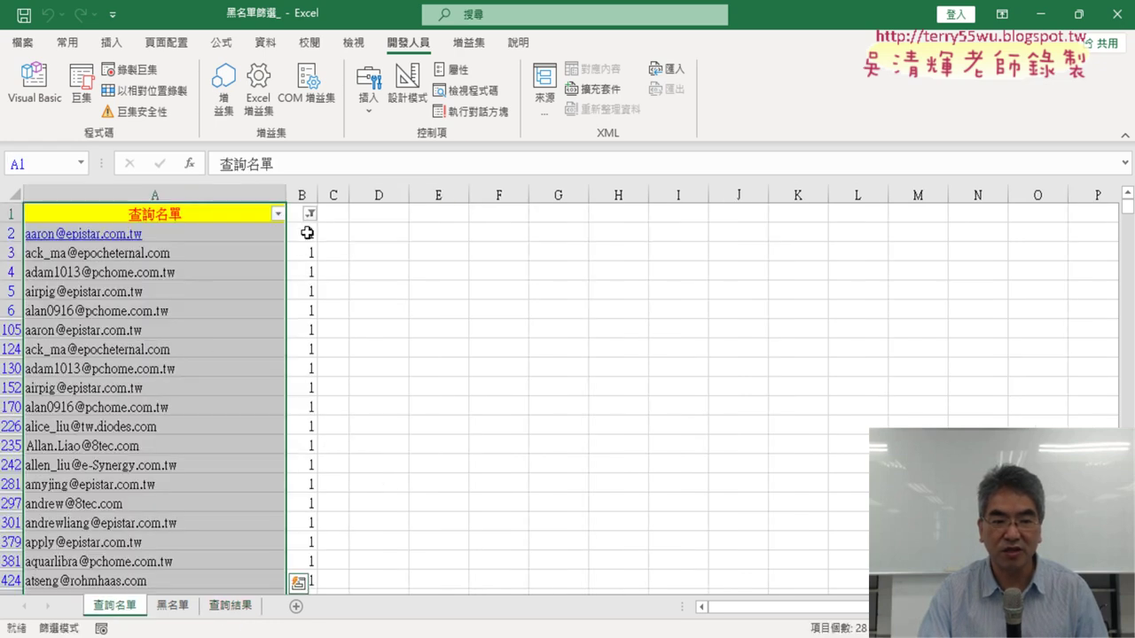
pyautogui.click(476, 329)
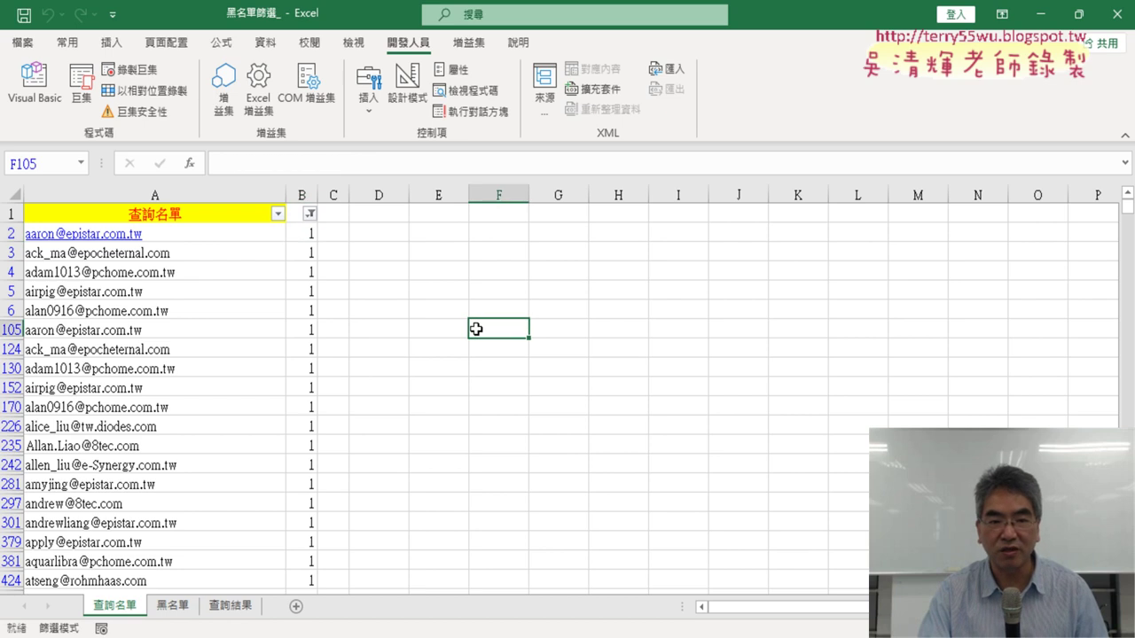
pyautogui.click(264, 42)
pyautogui.click(464, 89)
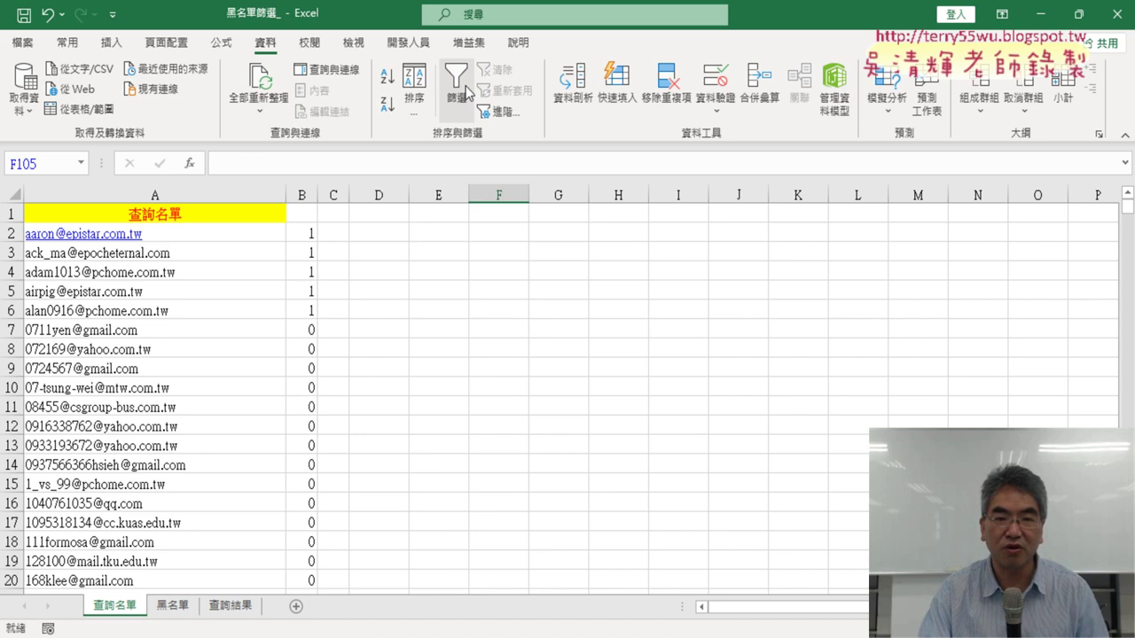
# - Glance at 查詢結果, then return to 查詢名單 and inspect B2's =COUNTIF(黑名單,A2) formula
pyautogui.click(234, 605)
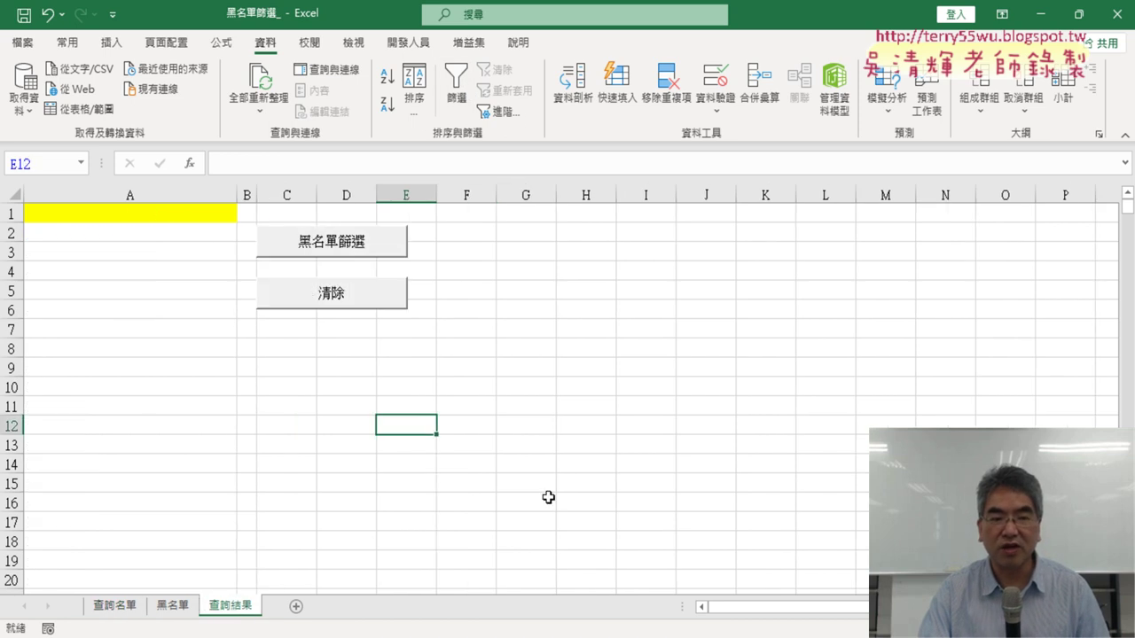
pyautogui.click(165, 214)
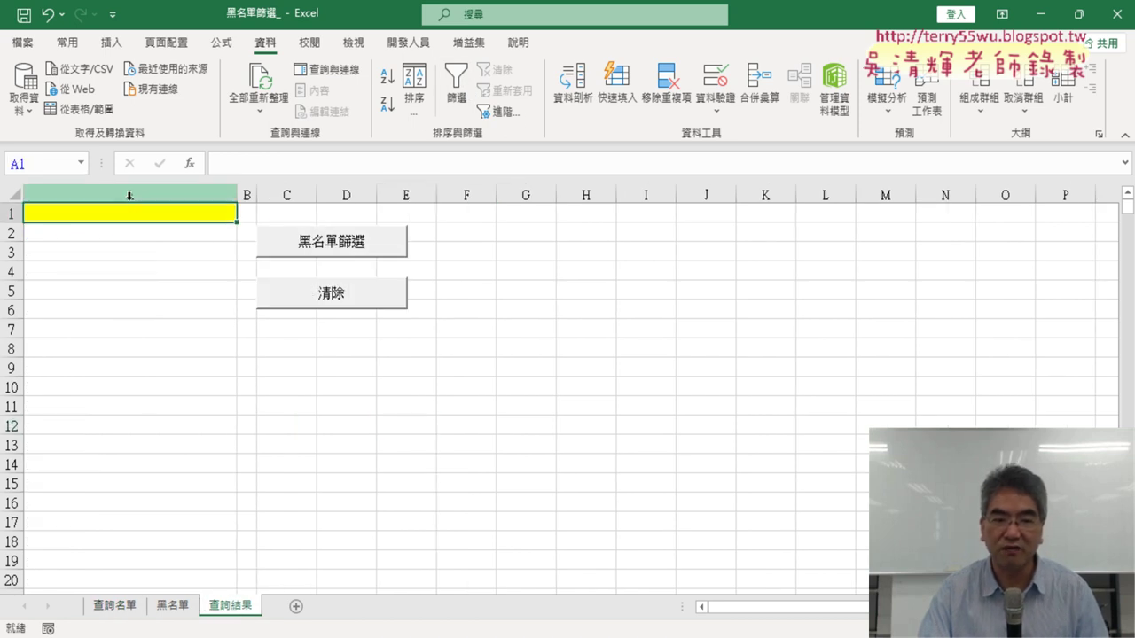
pyautogui.click(448, 367)
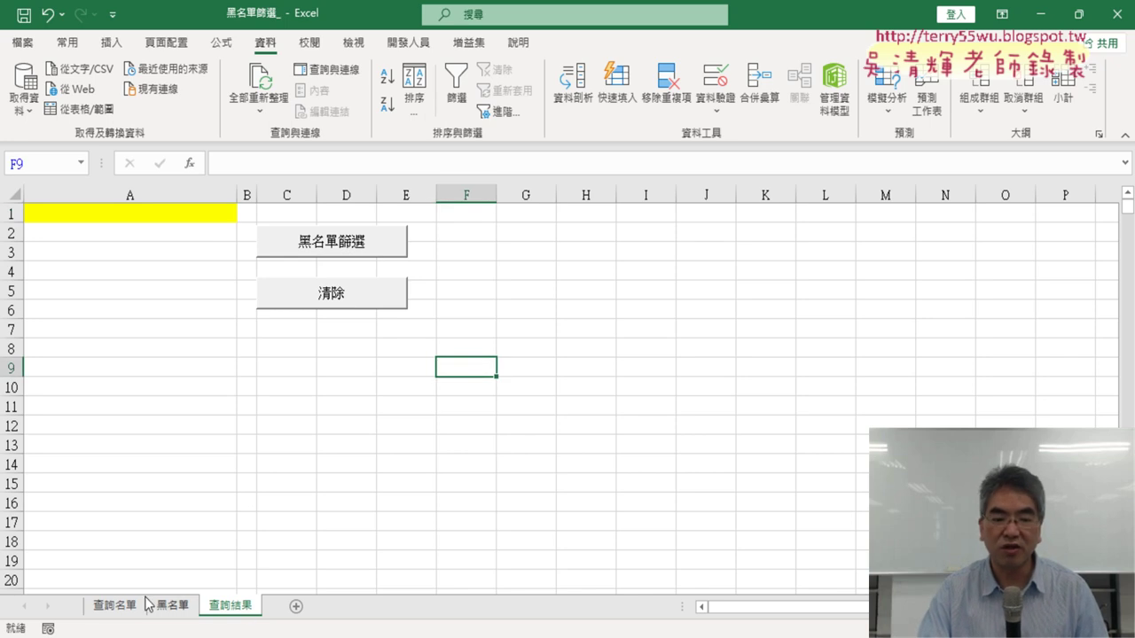
pyautogui.click(112, 608)
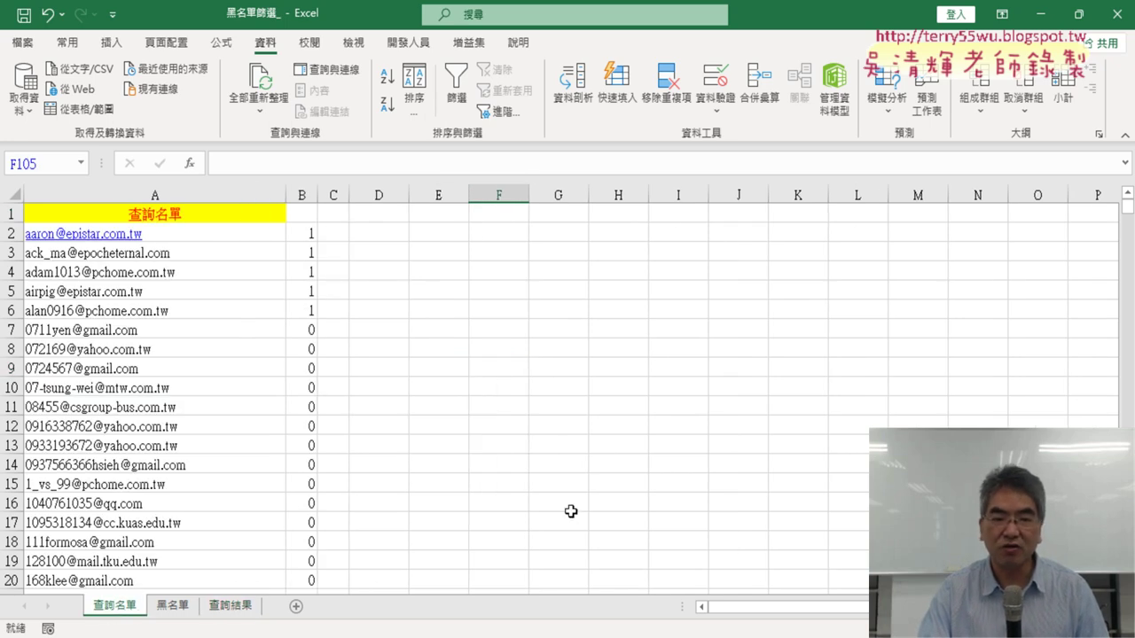
pyautogui.click(308, 235)
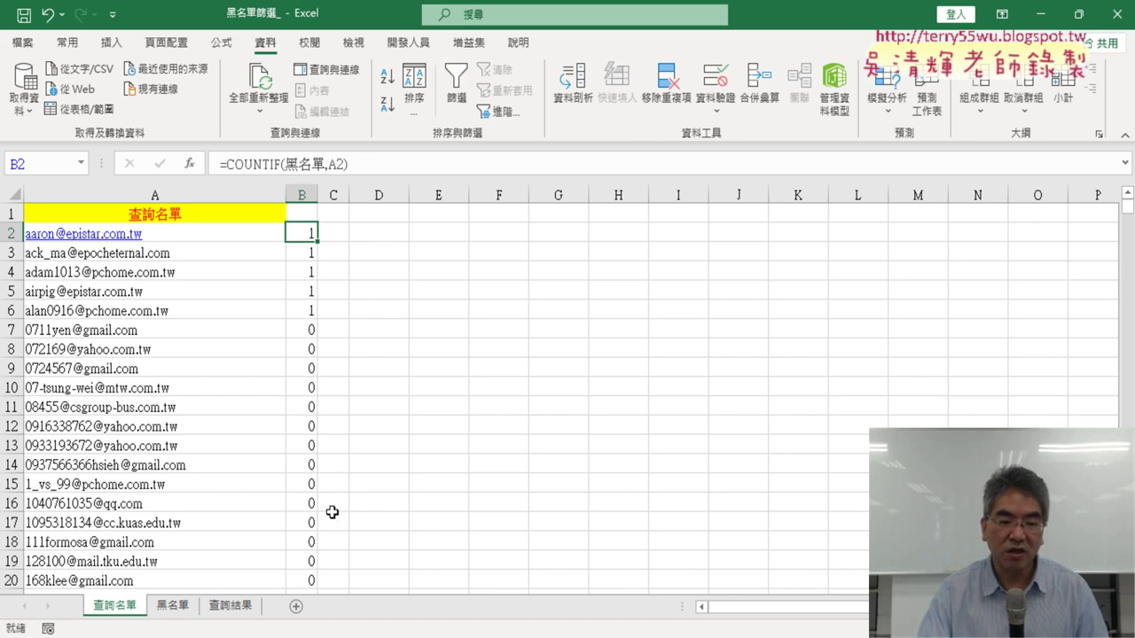
# - In the Google Doc 黑名單篩選程式碼.docx, scroll down to the recorded macro code
pyautogui.click(372, 524)
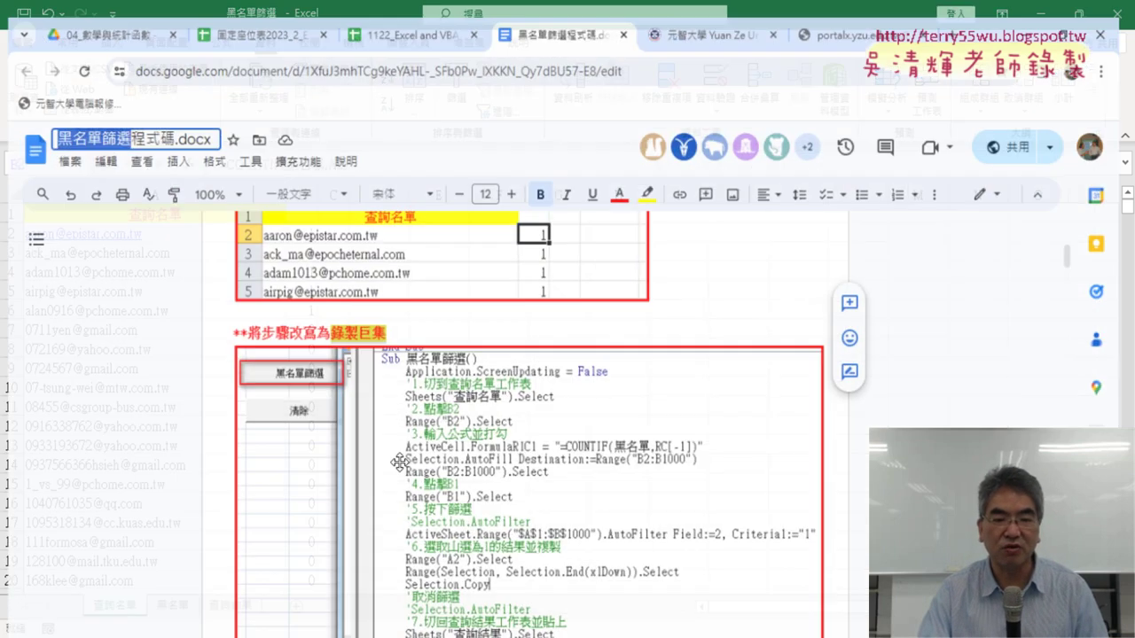
pyautogui.scroll(-3, 451, 359)
pyautogui.scroll(-2, 452, 357)
pyautogui.scroll(-2, 454, 355)
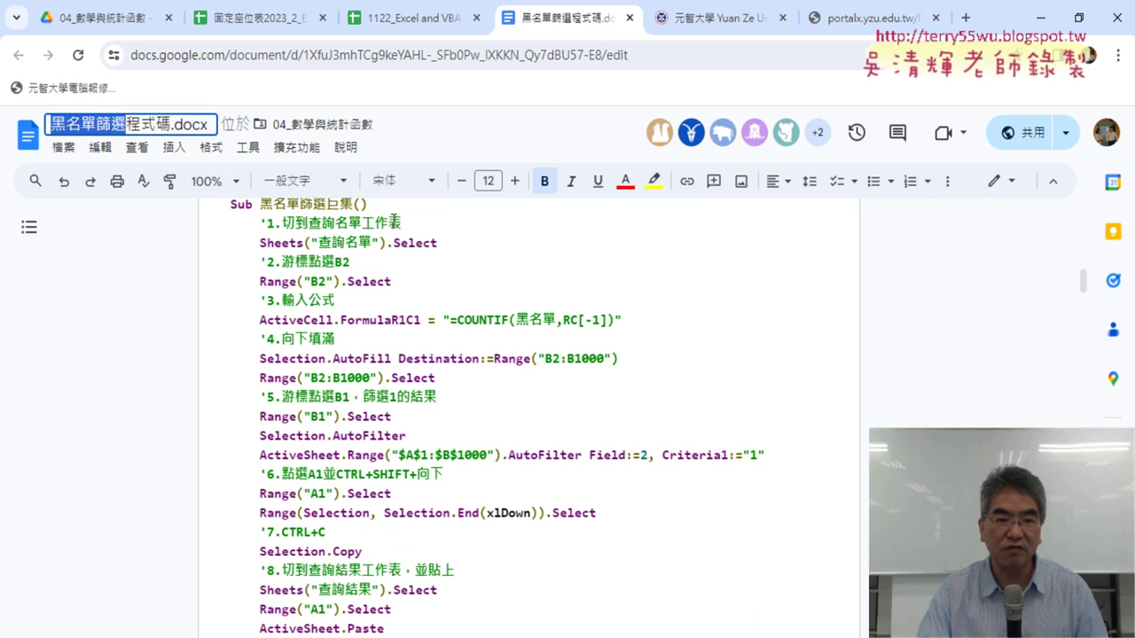
pyautogui.click(376, 572)
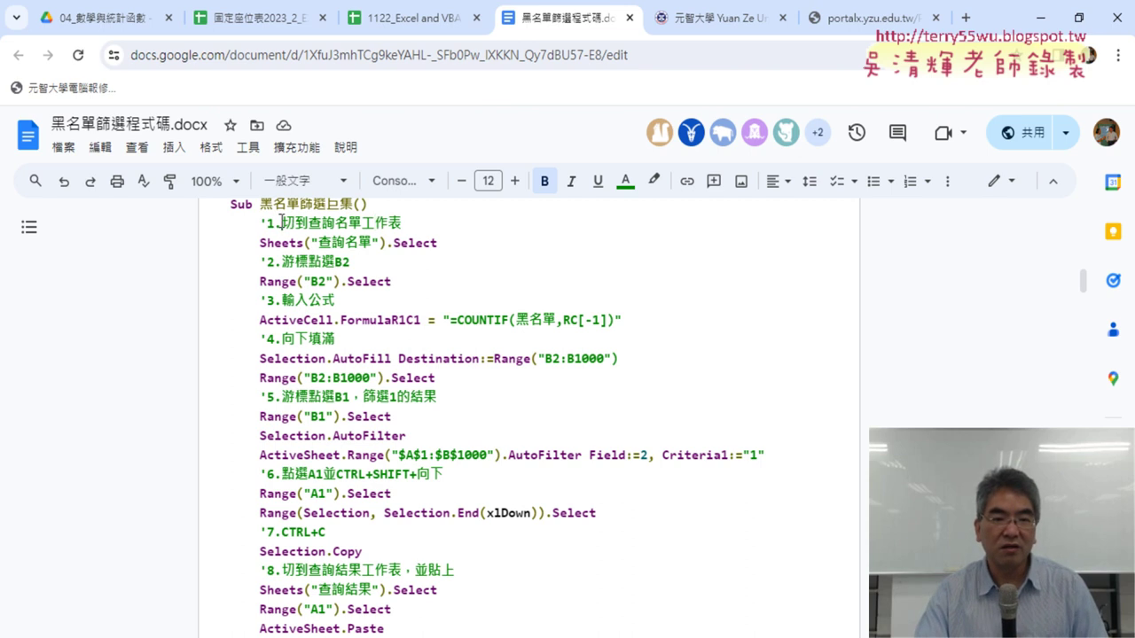
# - Highlight the step comments, such as 切到查詢名單工作表 and the B2 step, to review them
pyautogui.moveTo(281, 221); pyautogui.dragTo(403, 232)
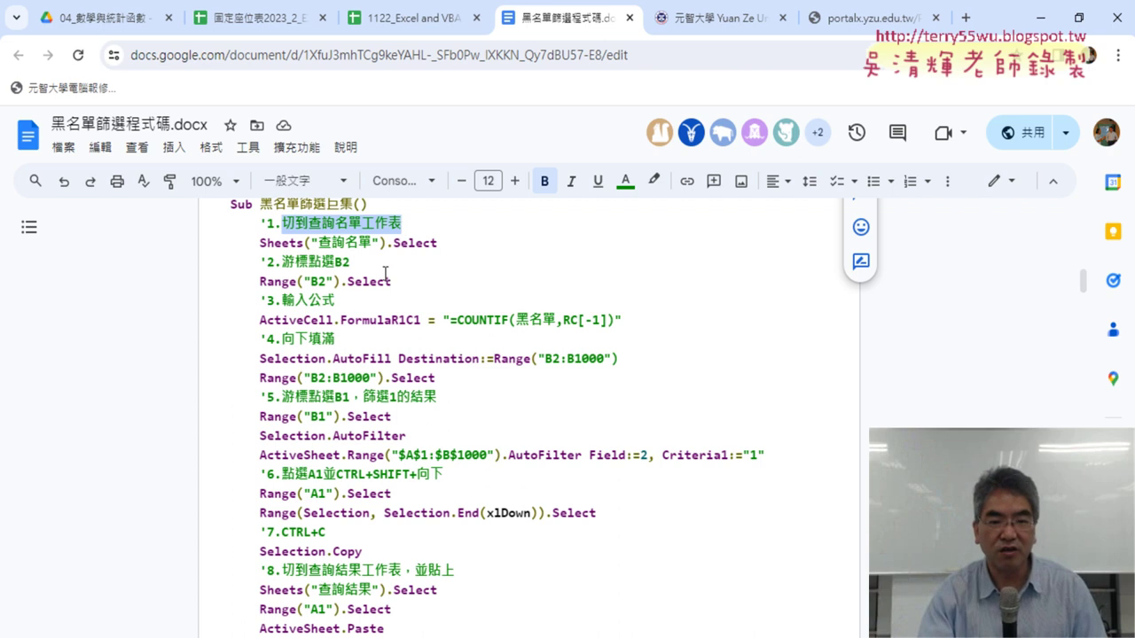
pyautogui.click(346, 262)
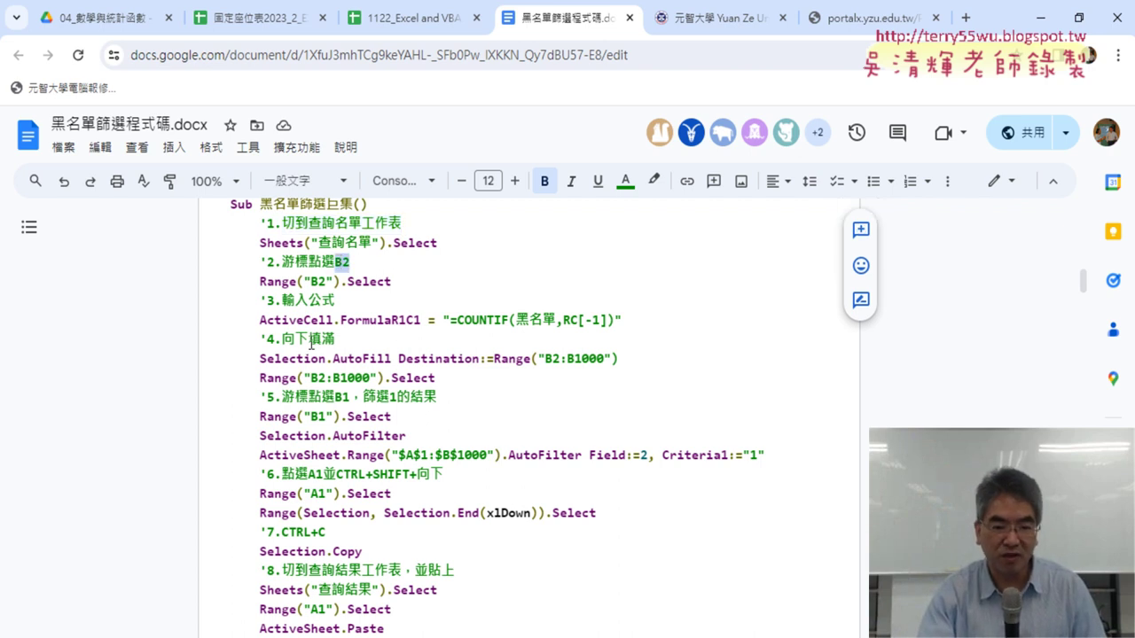
pyautogui.click(312, 400)
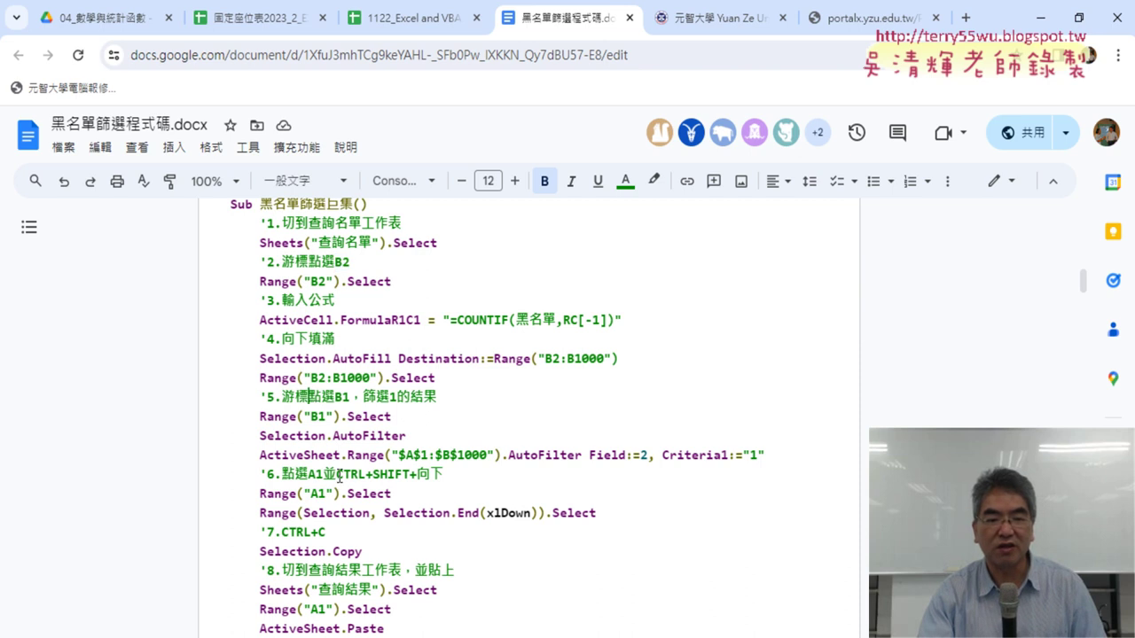
pyautogui.scroll(-2, 340, 476)
pyautogui.moveTo(282, 563)
pyautogui.mouseDown()
pyautogui.moveTo(221, 632)
pyautogui.moveTo(217, 404)
pyautogui.mouseUp()
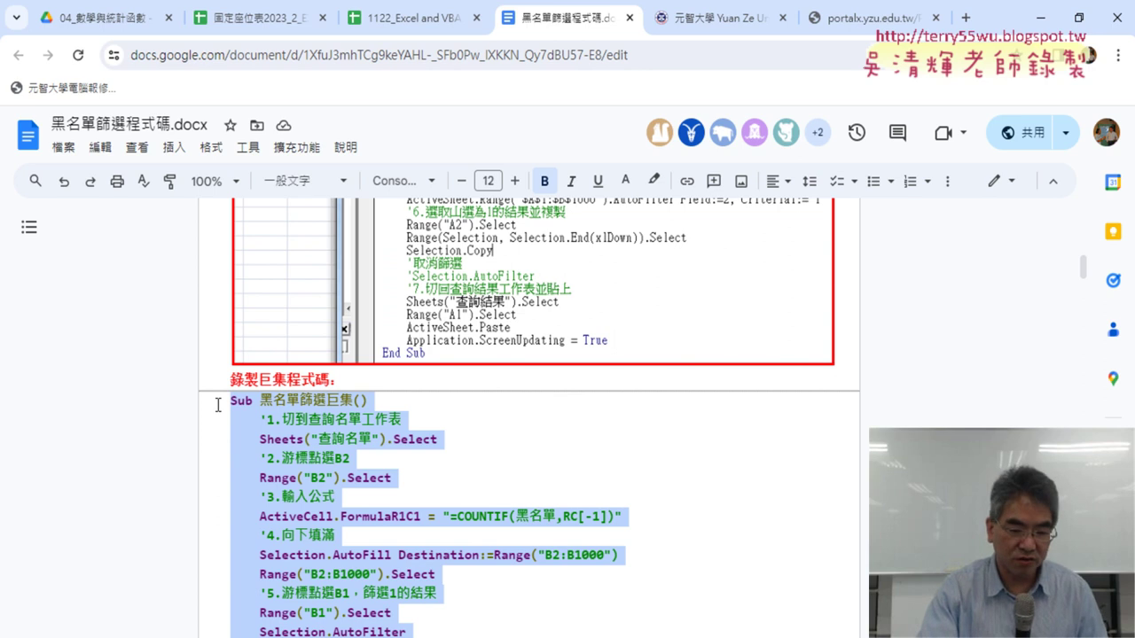
pyautogui.click(241, 423)
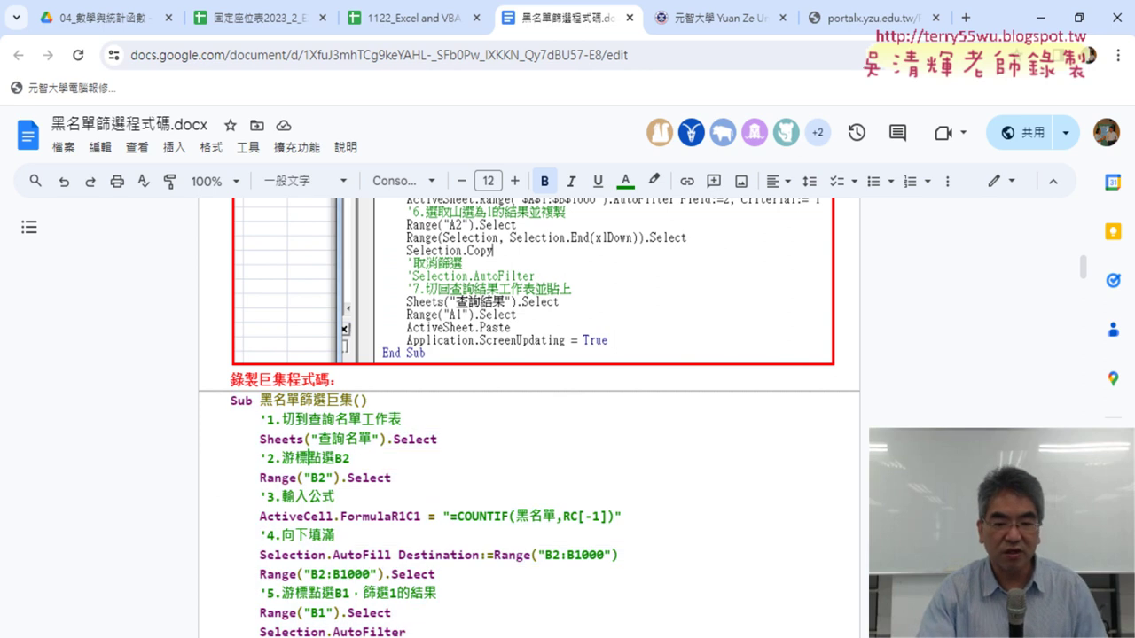
pyautogui.click(371, 466)
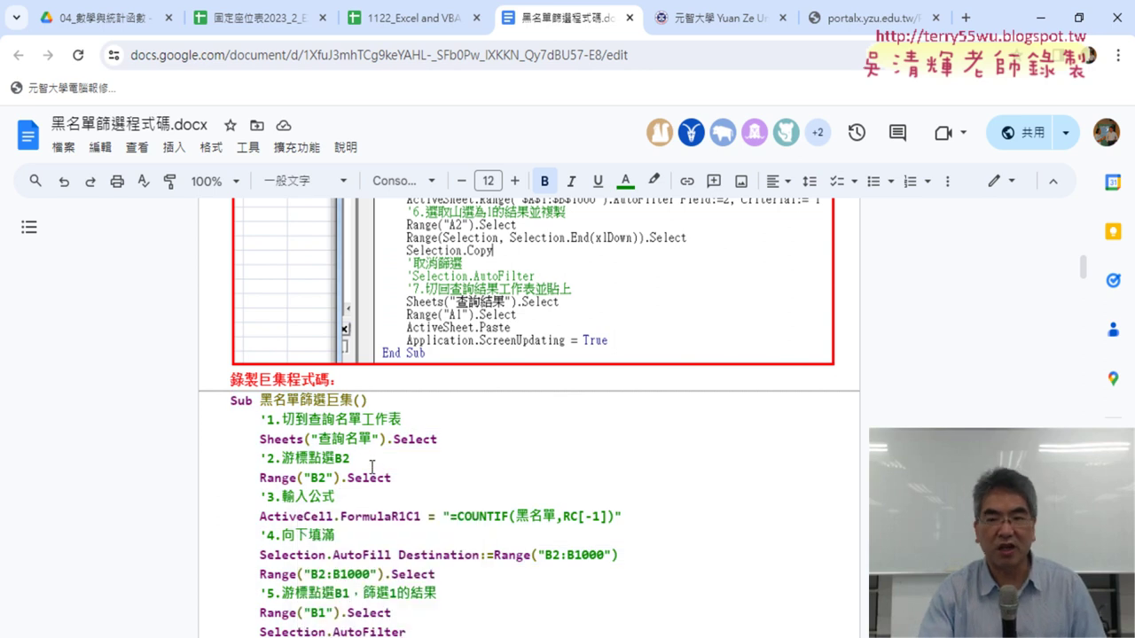